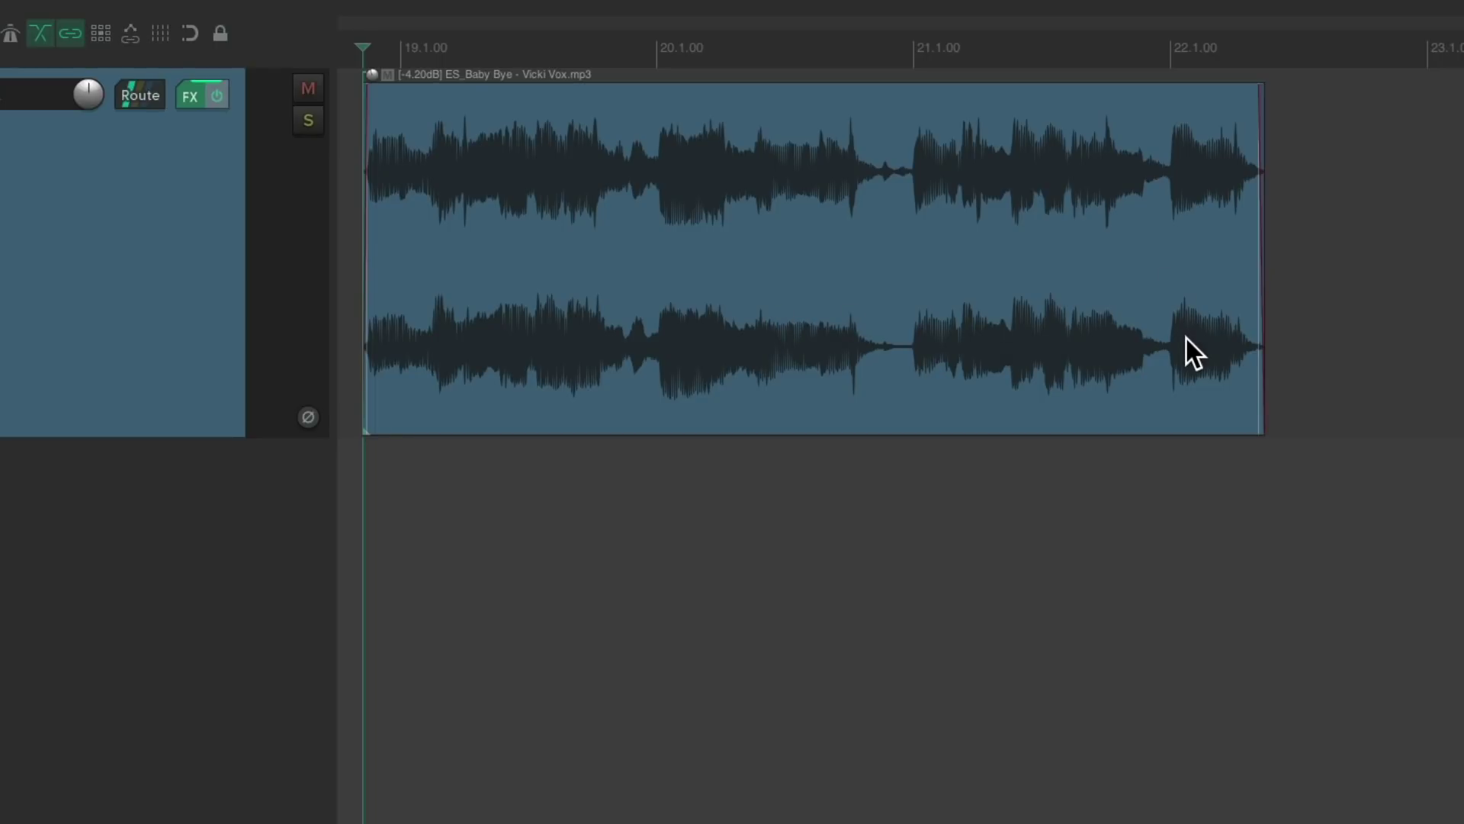
Step: Preview the Baby Bye song, then open the Music Track's FX chain
key(space)
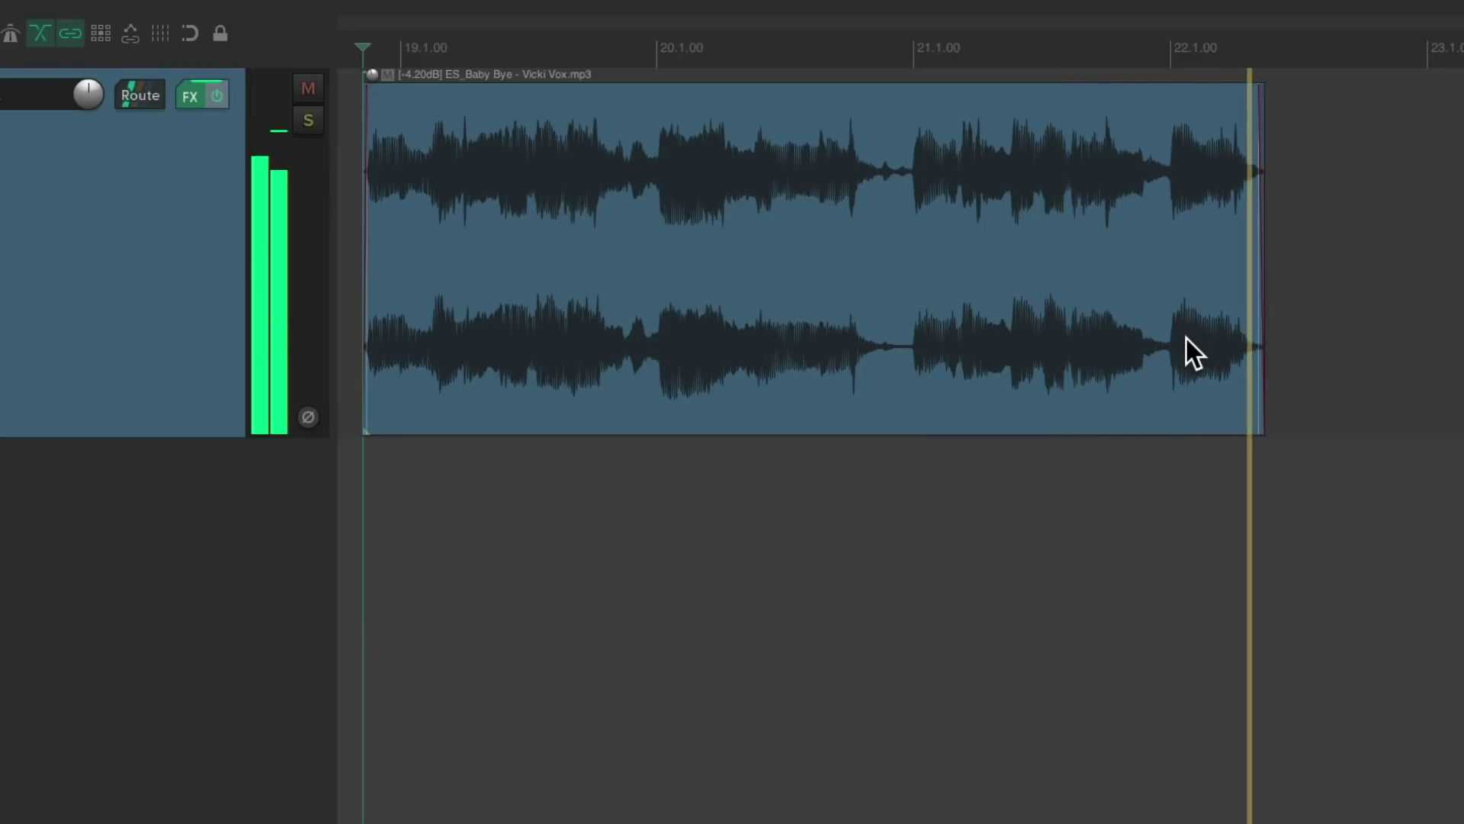
key(space)
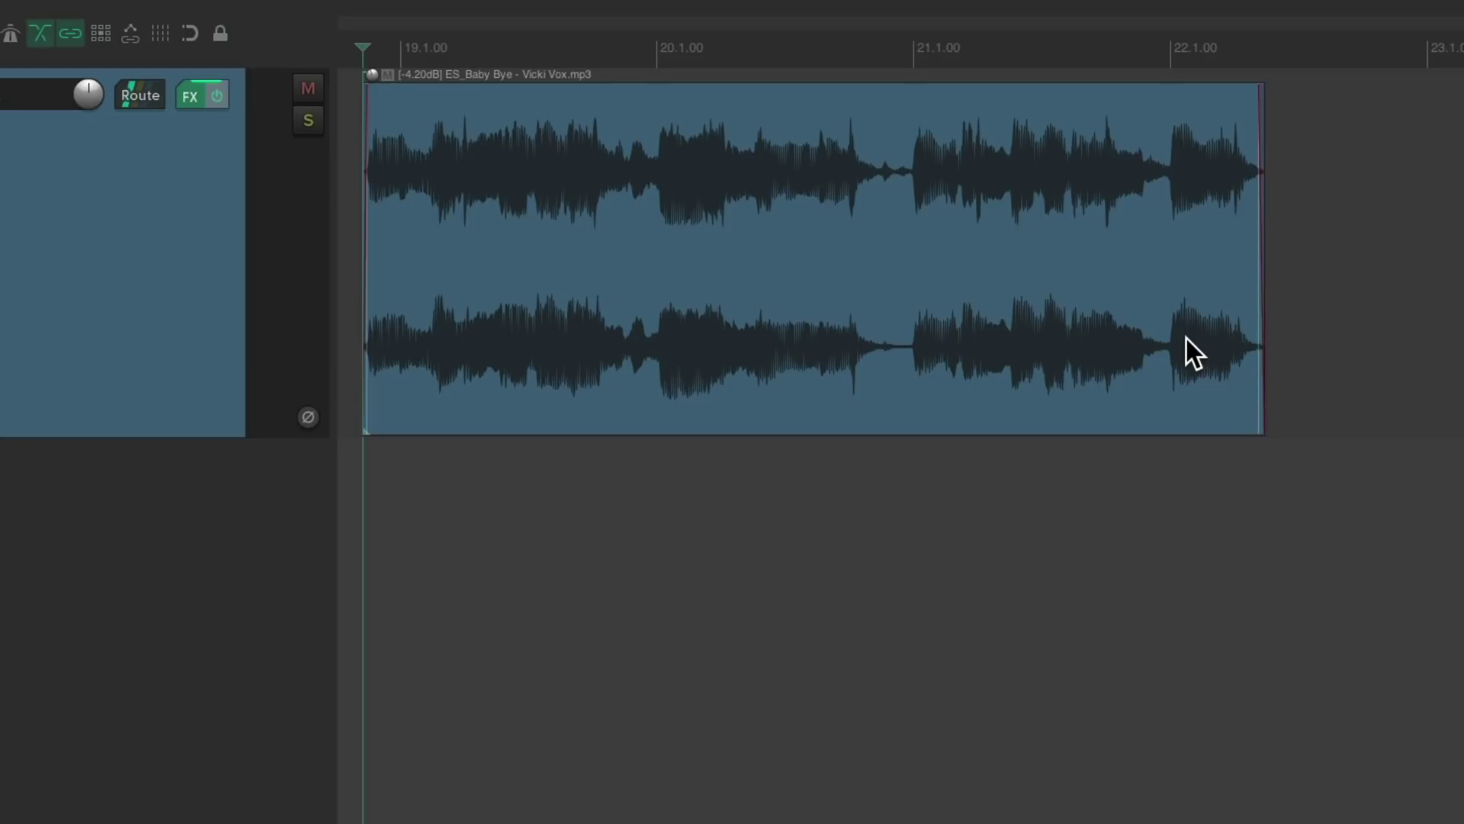
click(190, 95)
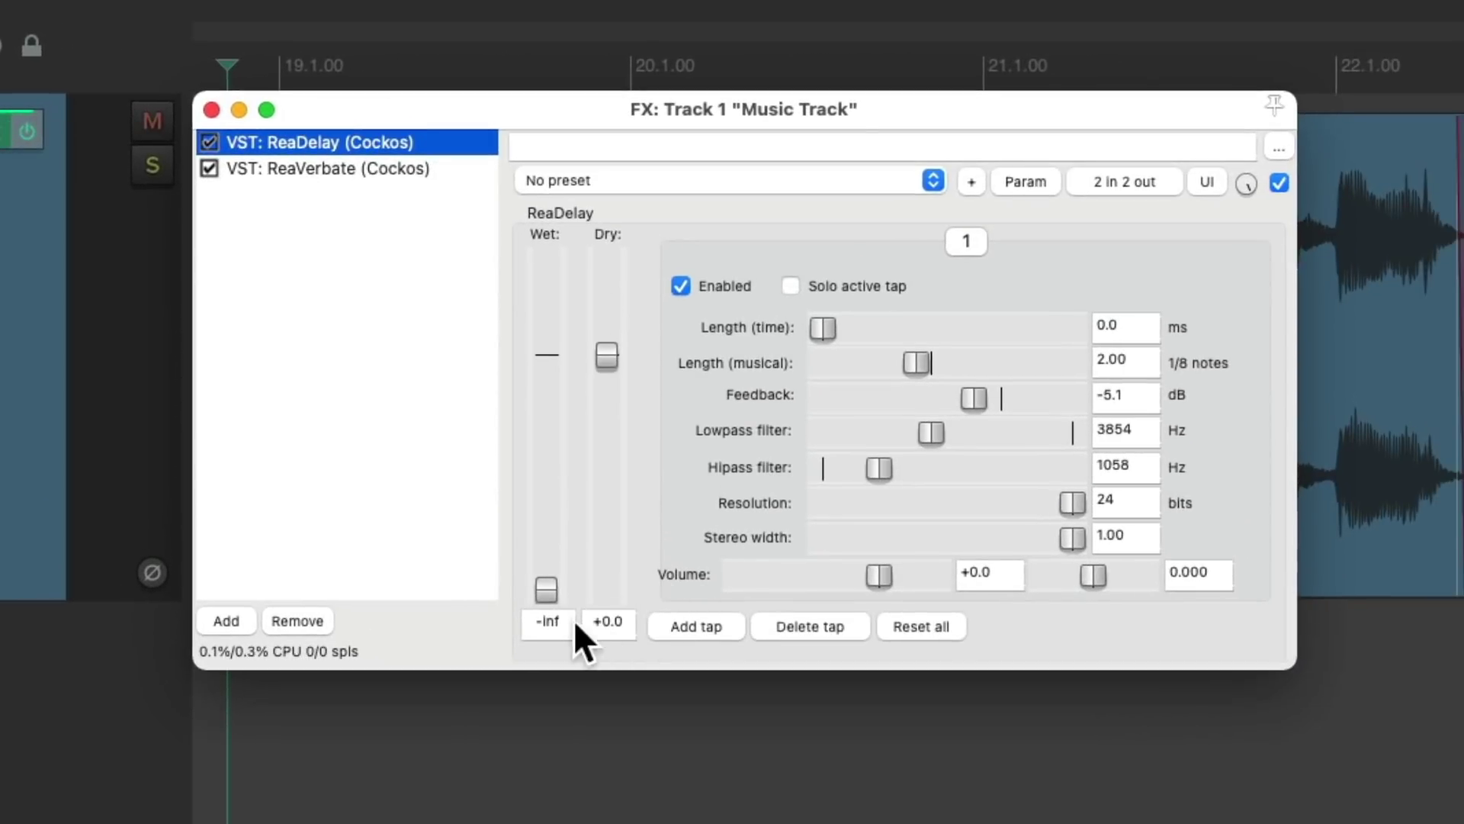
Step: Audition the ReaDelay and ReaVerbate wet levels during playback, returning ReaVerbate Wet to -inf
key(space)
drag(544, 583, 538, 629)
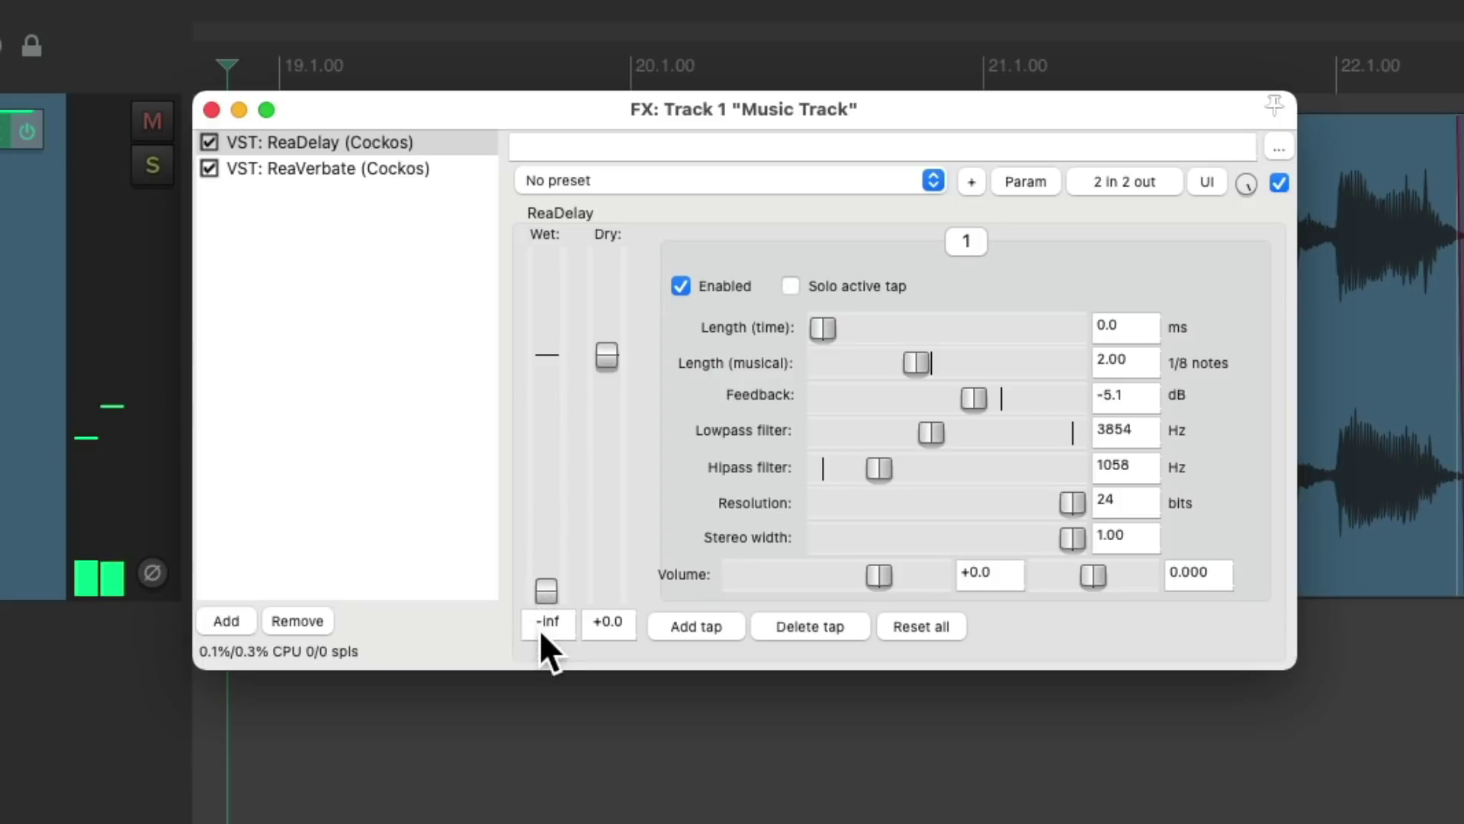
click(450, 175)
key(space)
drag(588, 470, 591, 396)
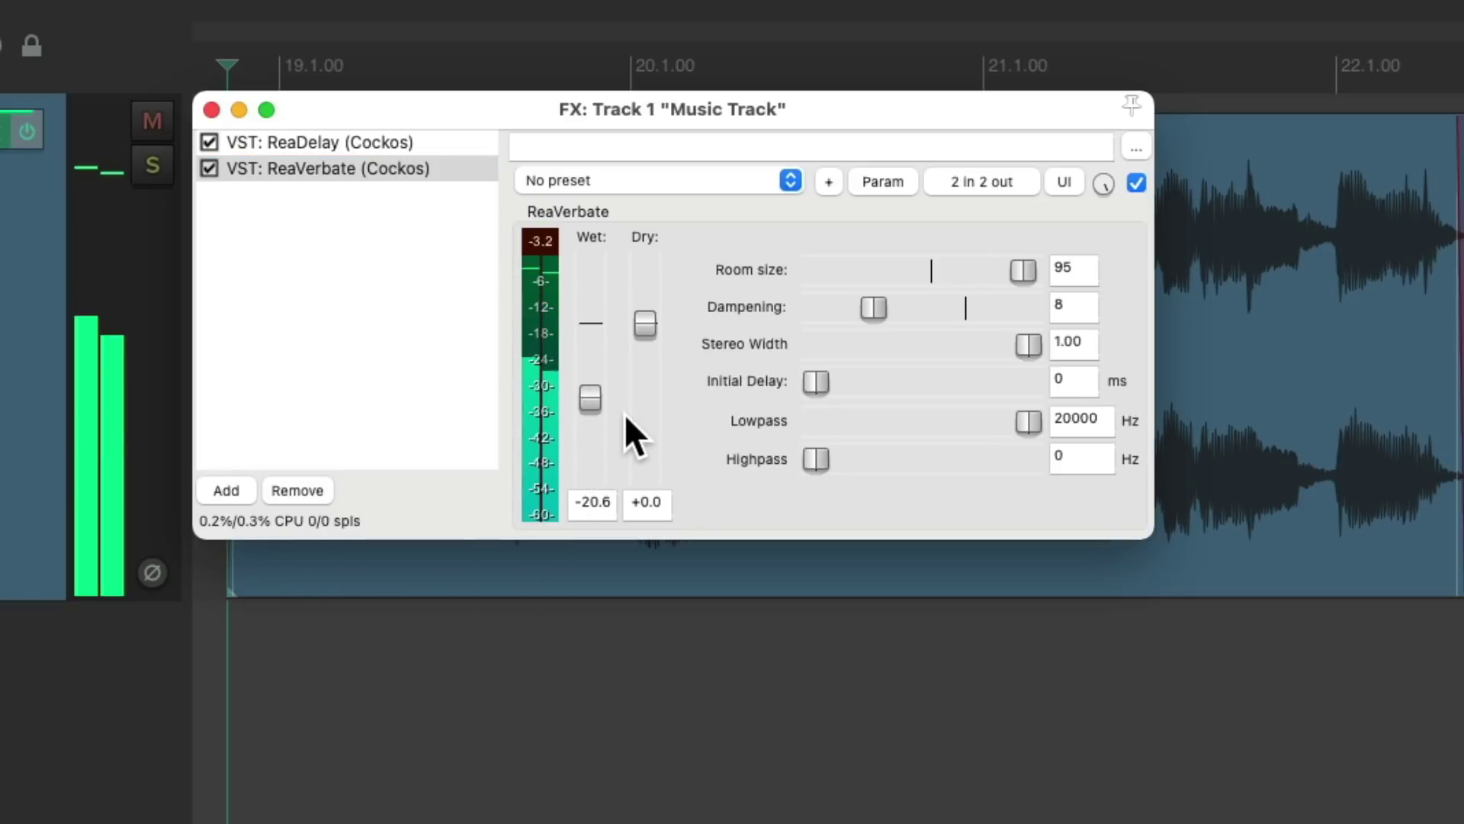
key(space)
drag(589, 396, 591, 475)
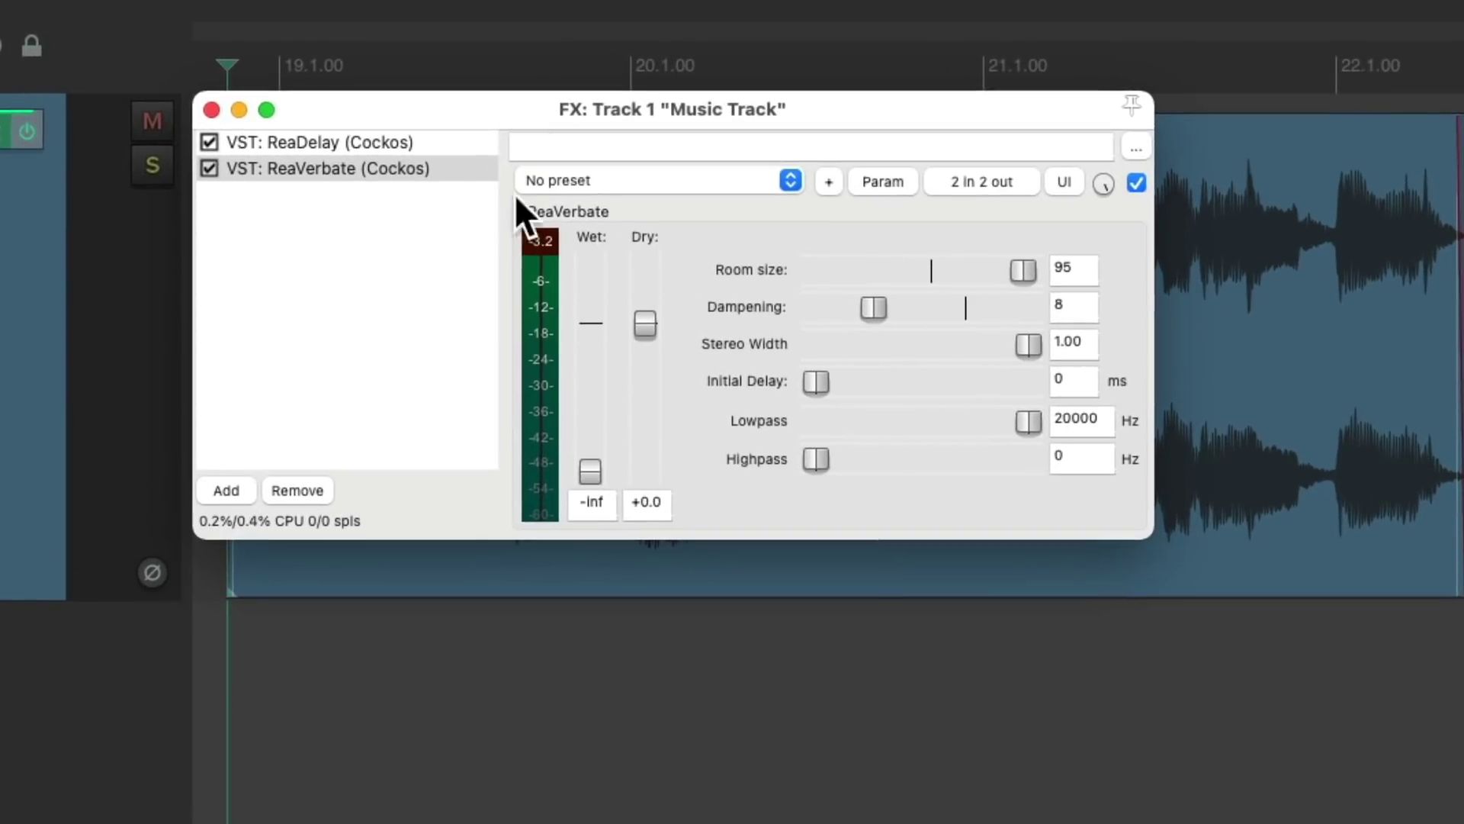
Step: Add track envelopes for ReaDelay Wet and ReaVerbate Wet, then close the FX window
click(465, 144)
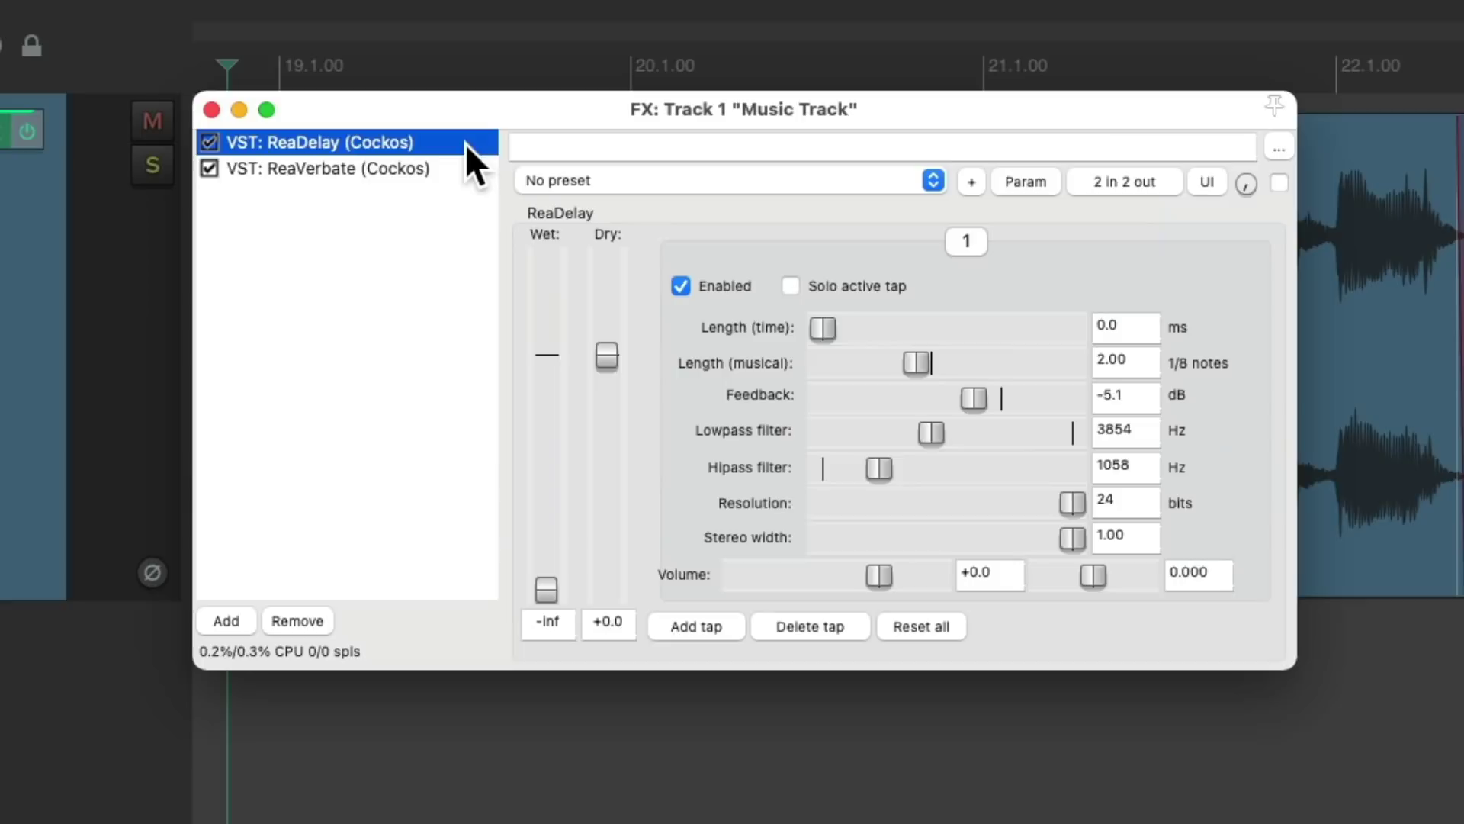
click(546, 584)
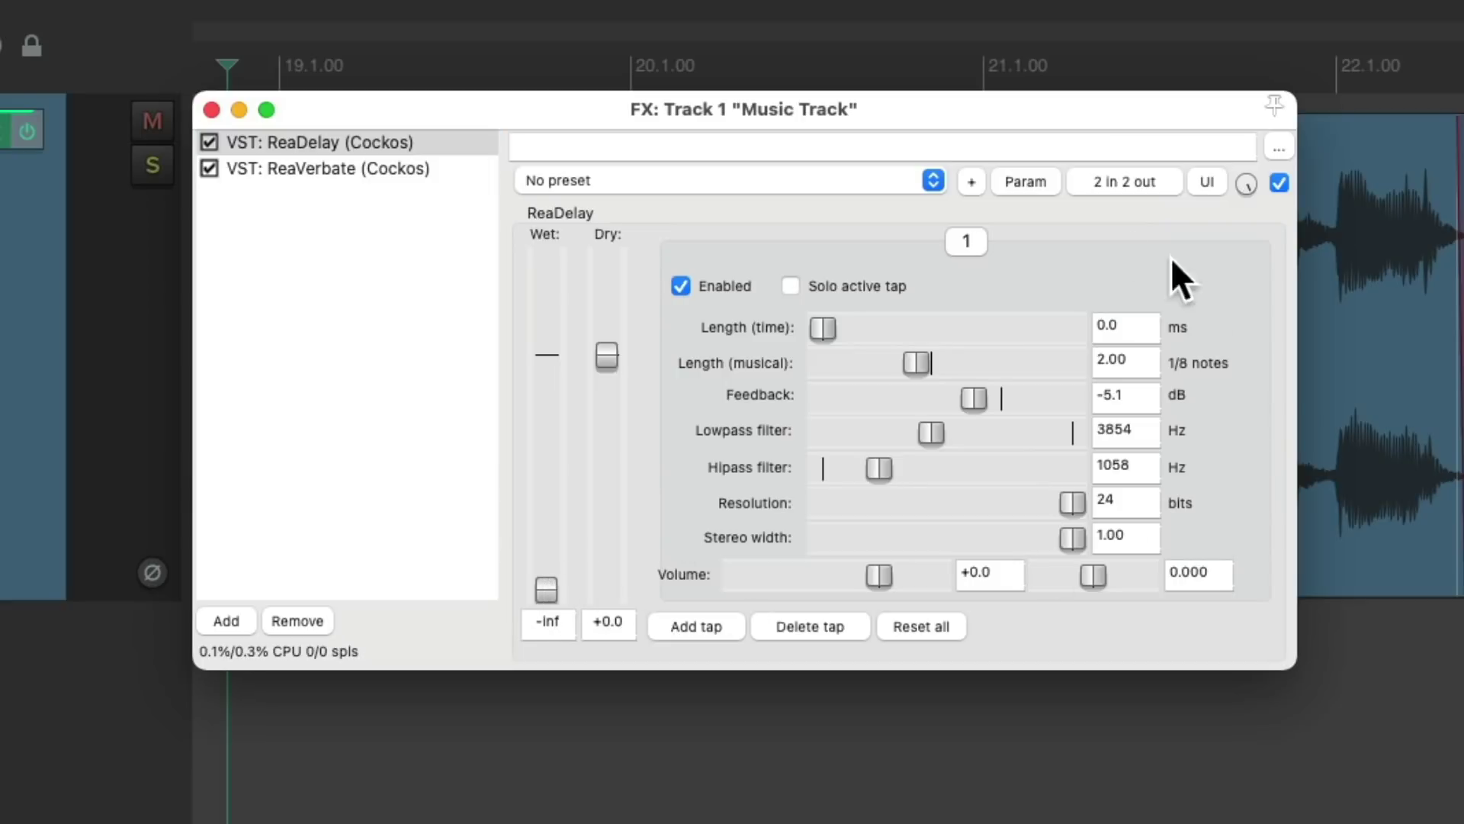
click(1006, 179)
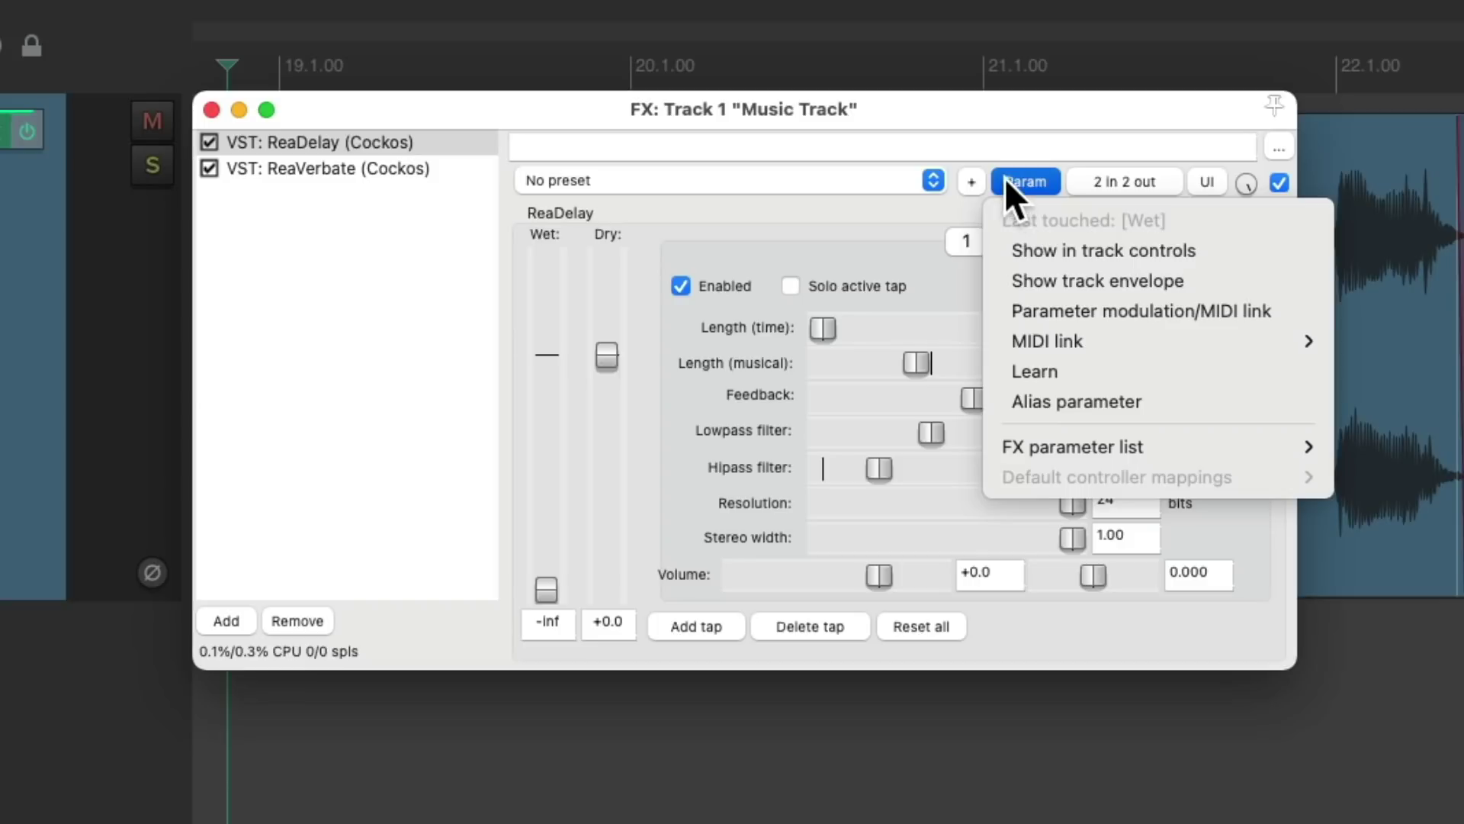
click(1002, 281)
click(418, 166)
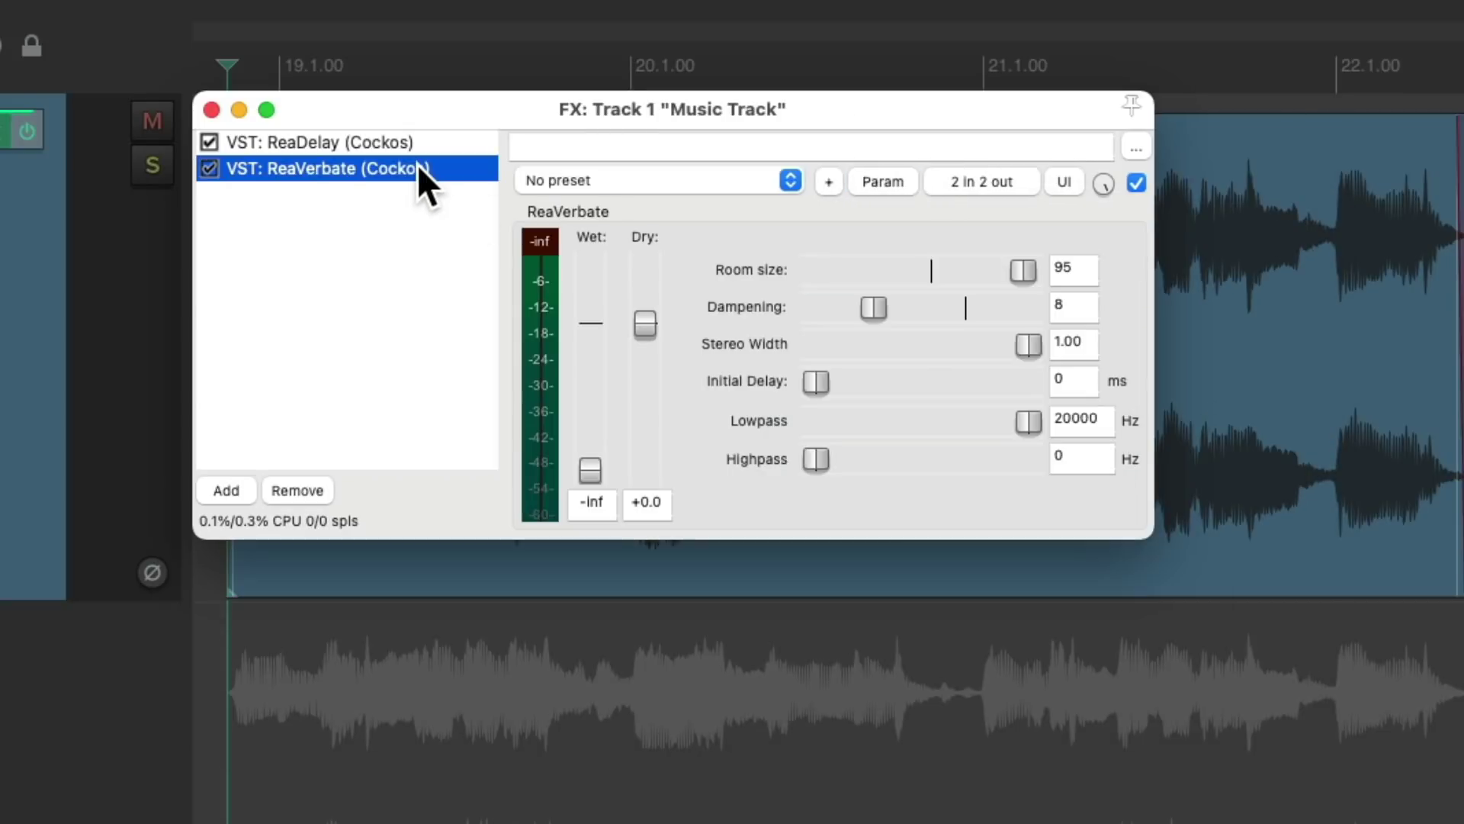
click(588, 467)
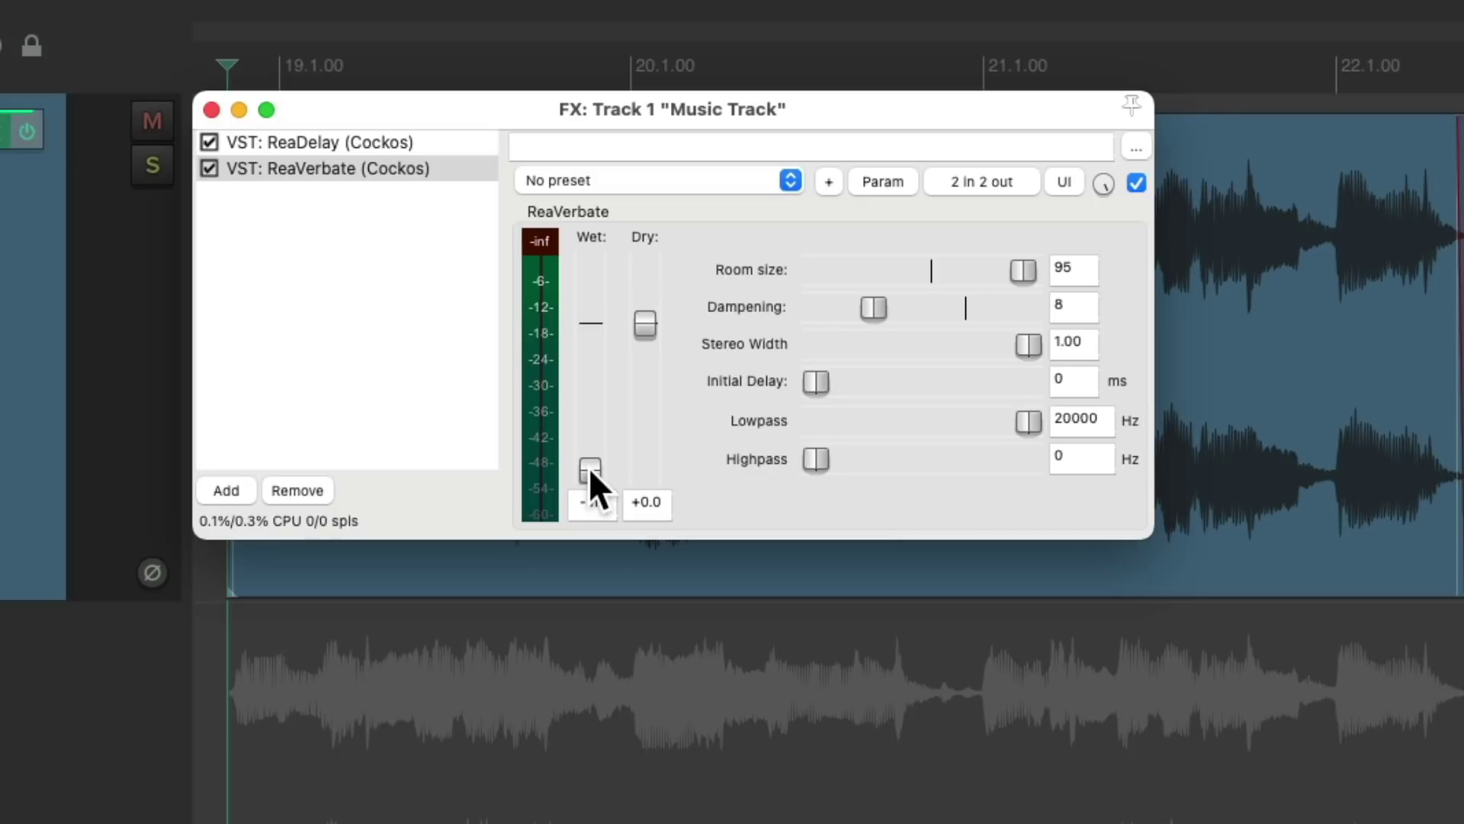
click(872, 180)
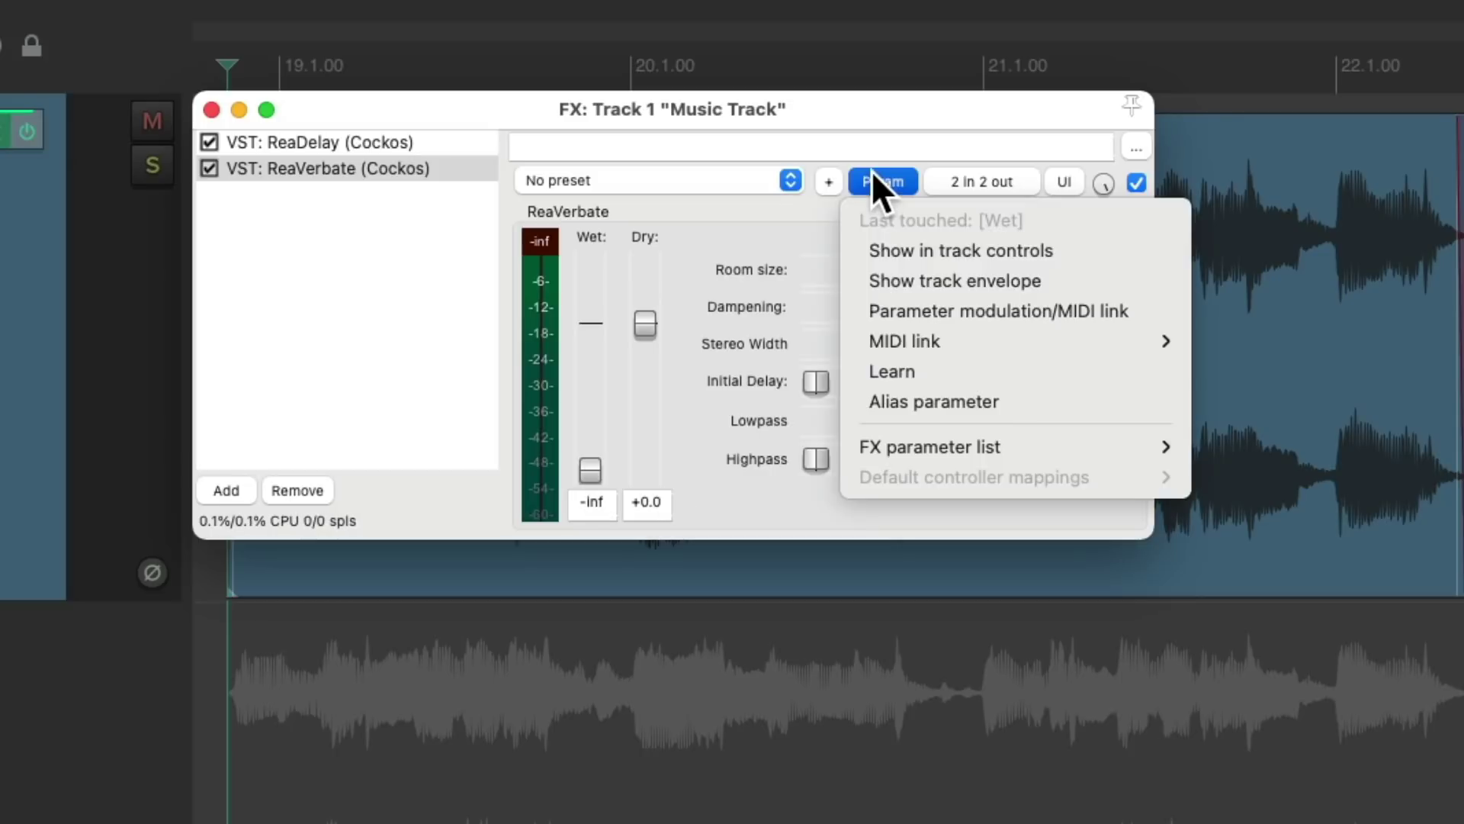
click(858, 281)
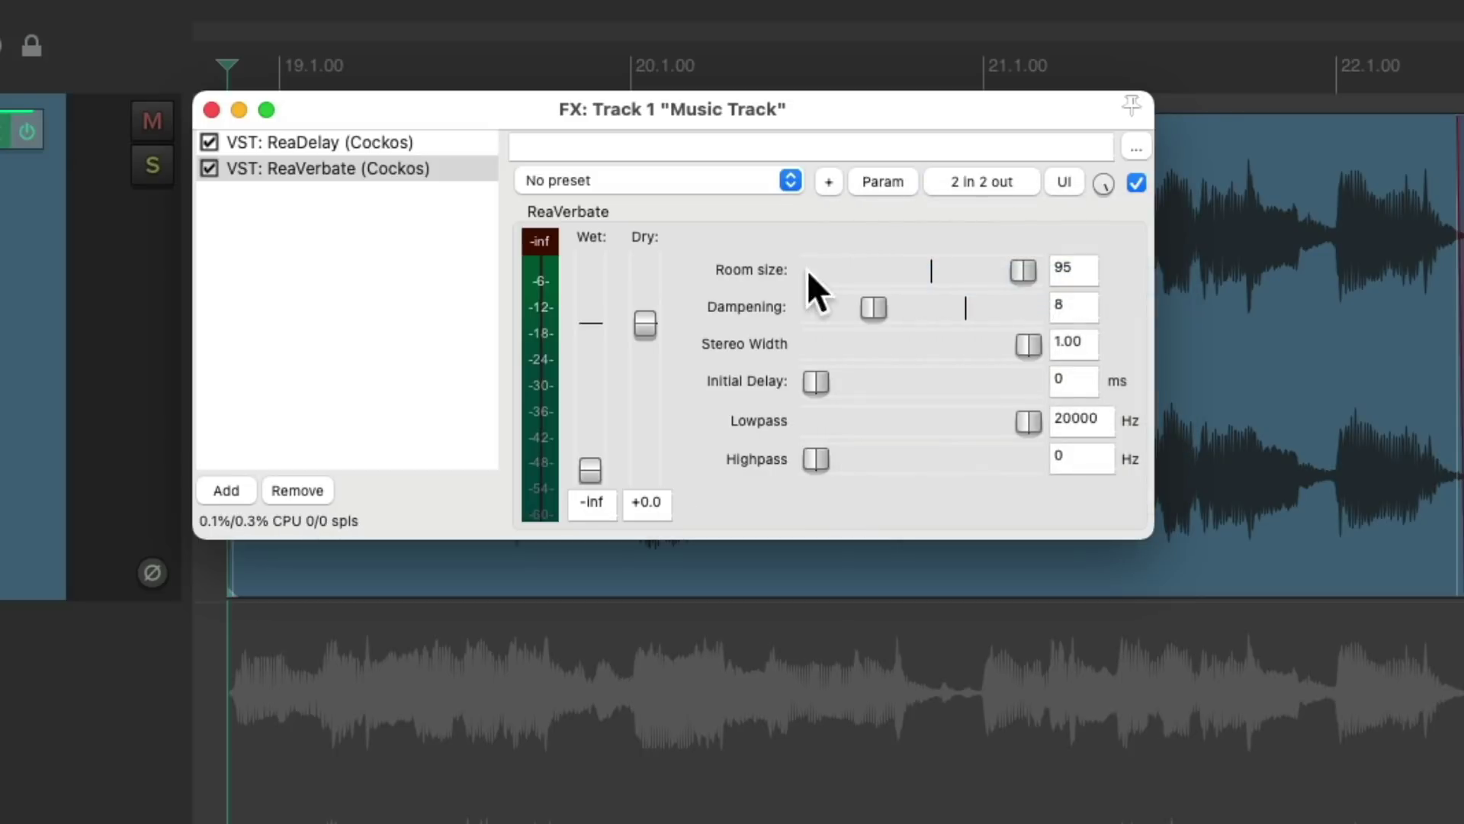
click(212, 109)
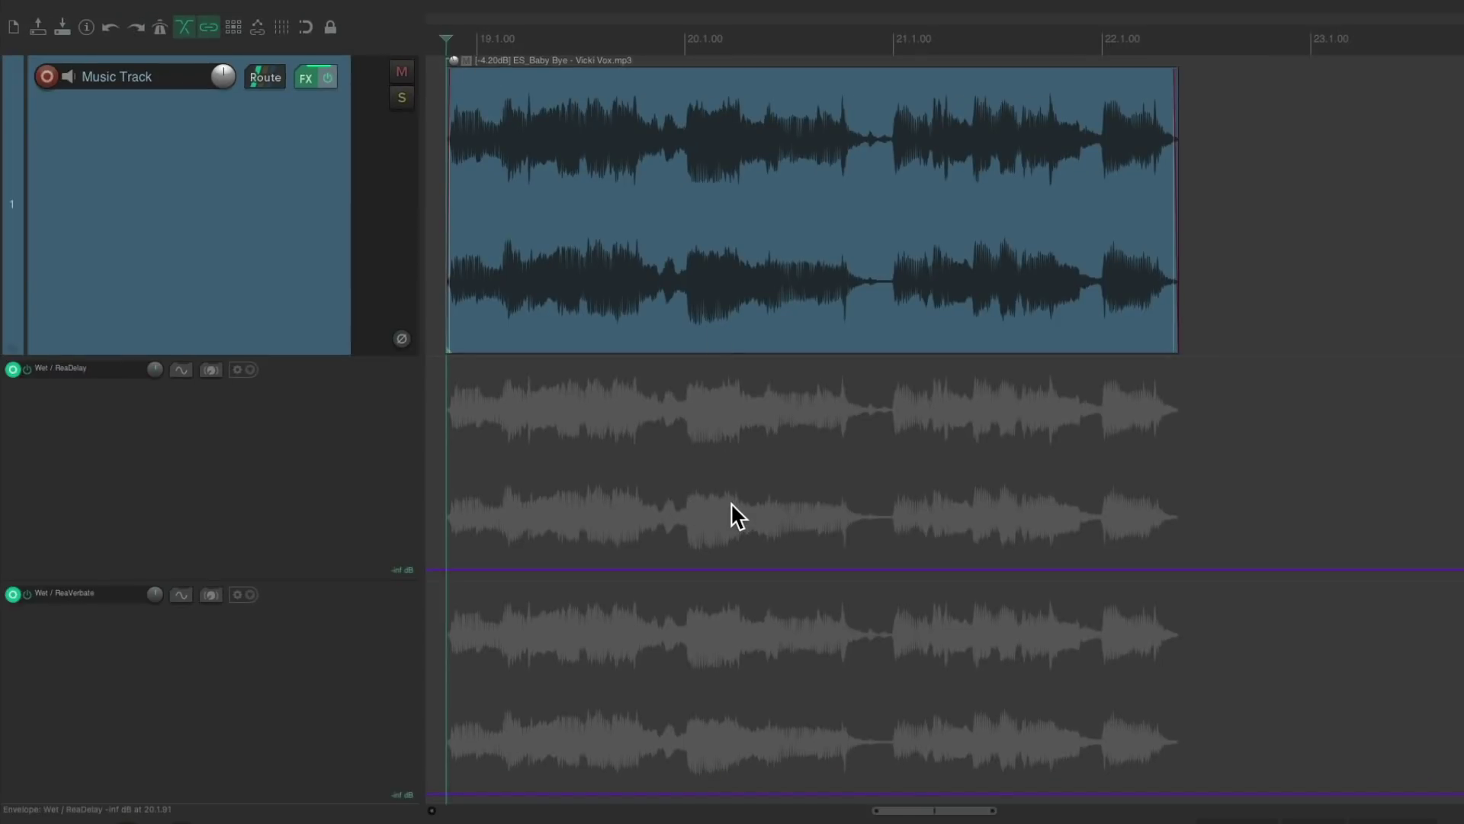
Step: Ramp the ReaDelay and ReaVerbate Wet envelopes up from -inf near the song's ending
scroll(1279, 670, up, 5)
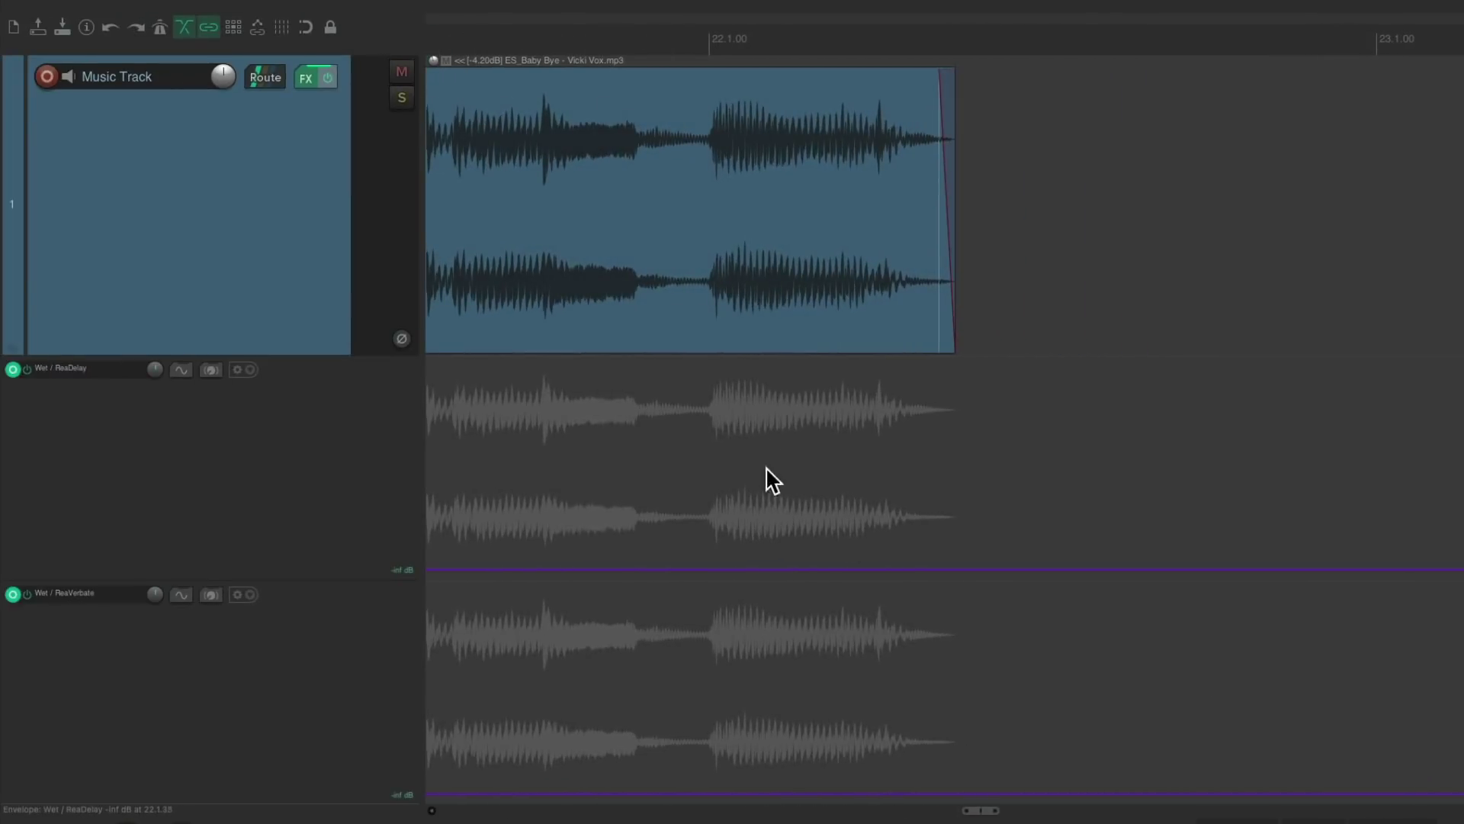
shift+click(652, 568)
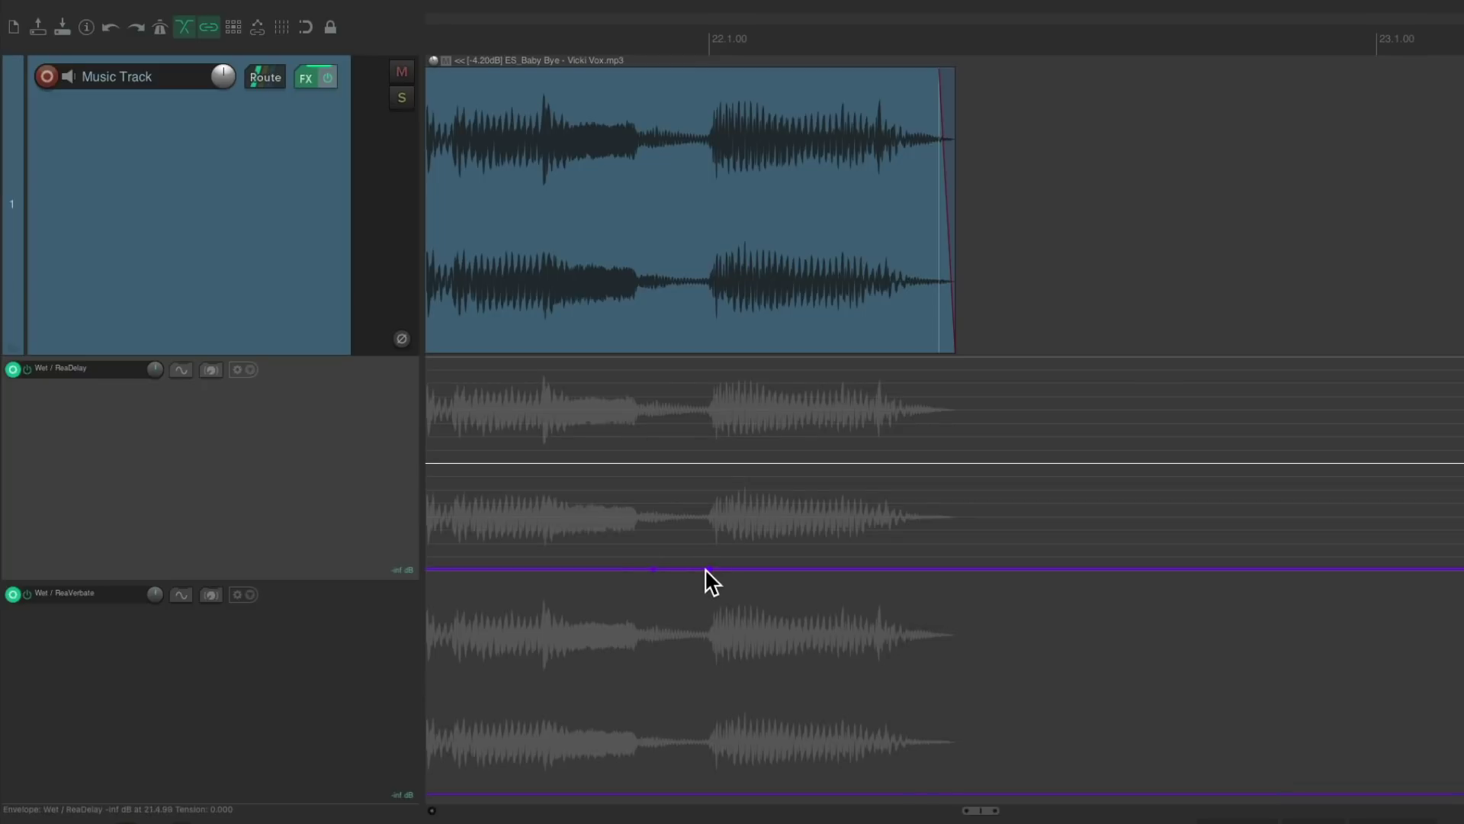
mouse_move(709, 567)
mouse_down()
mouse_move(720, 491)
mouse_move(714, 557)
mouse_up()
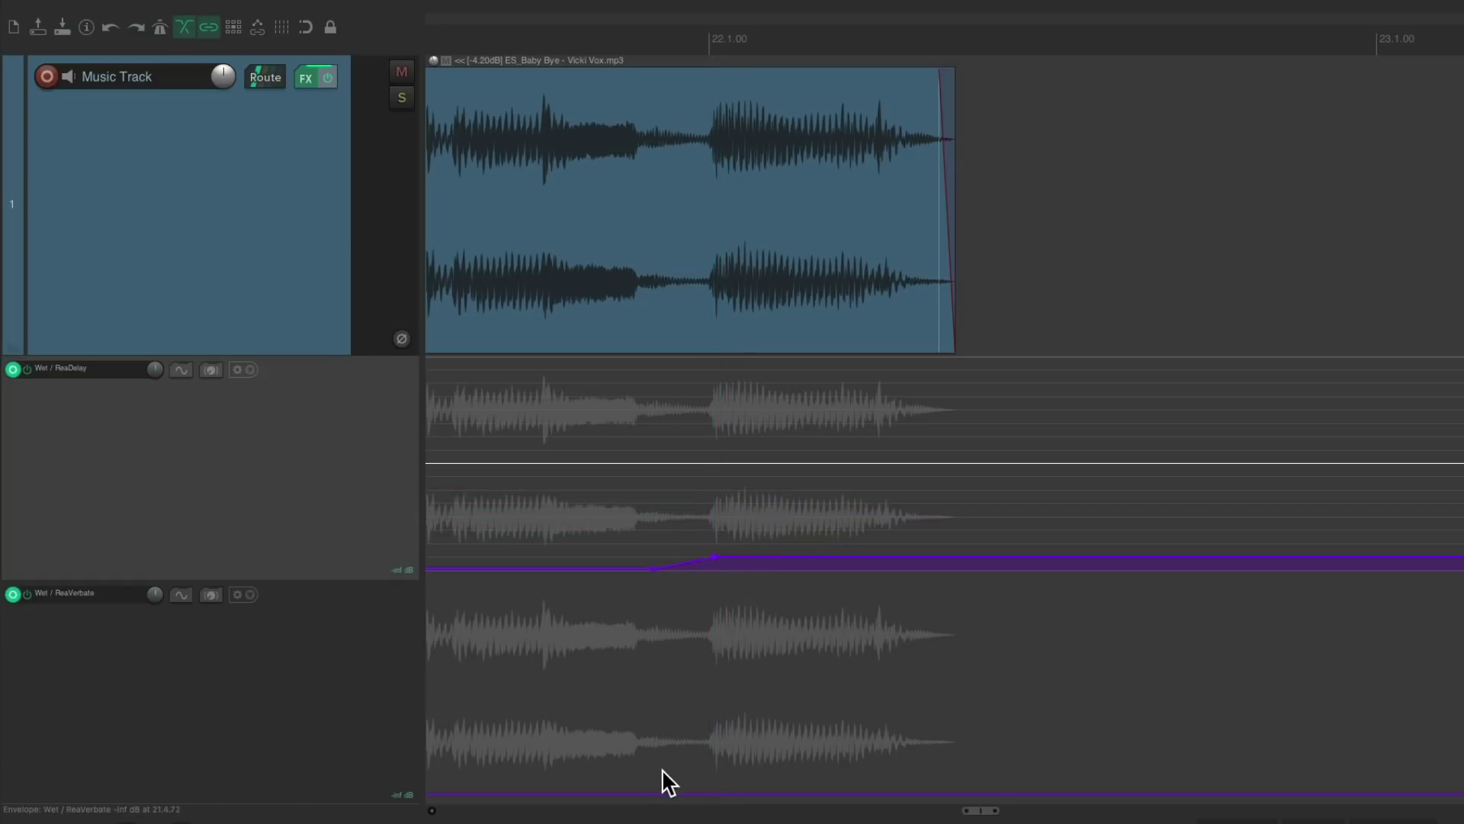
shift+click(648, 792)
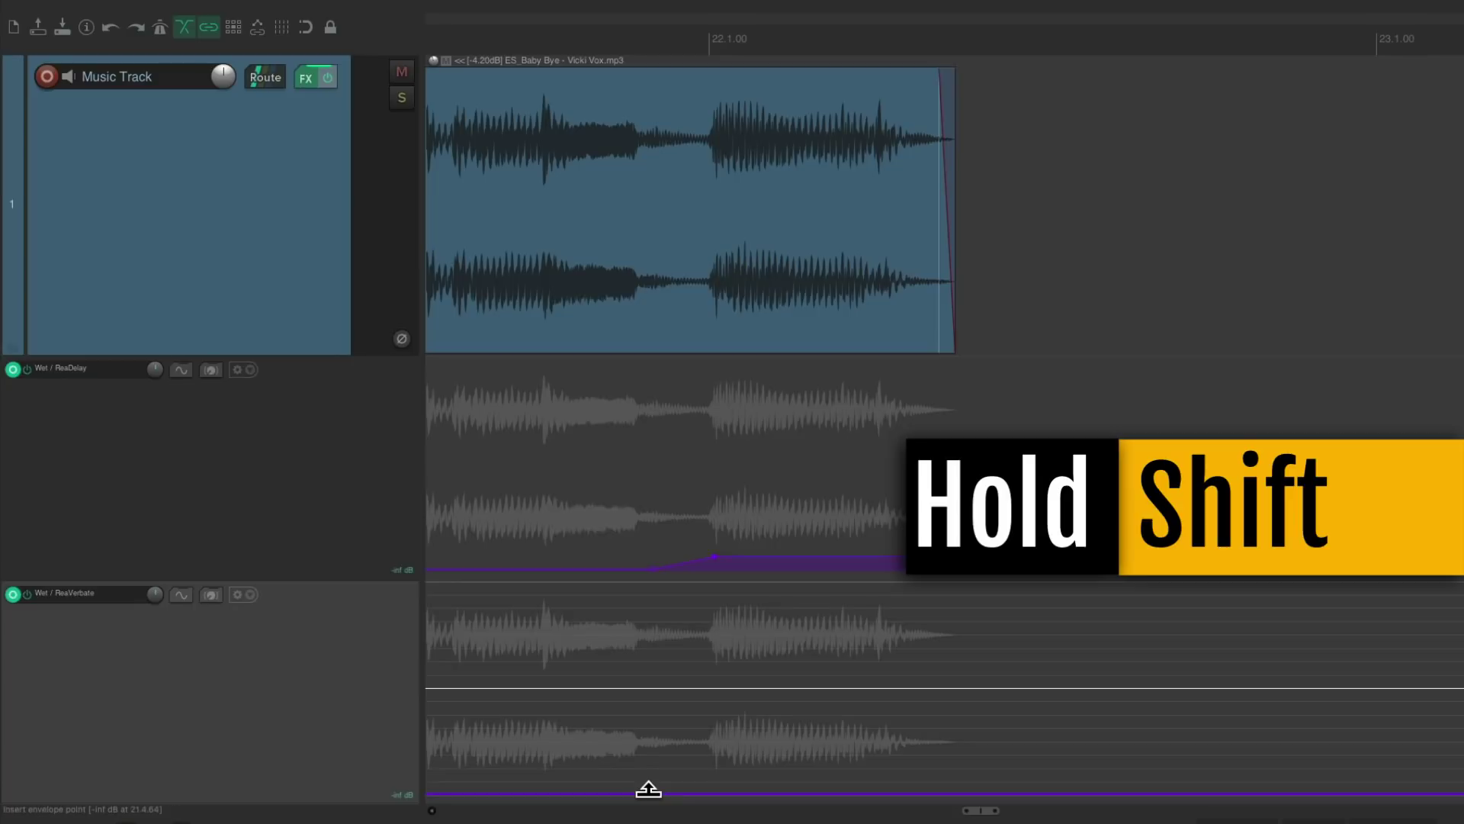
drag(710, 791, 712, 779)
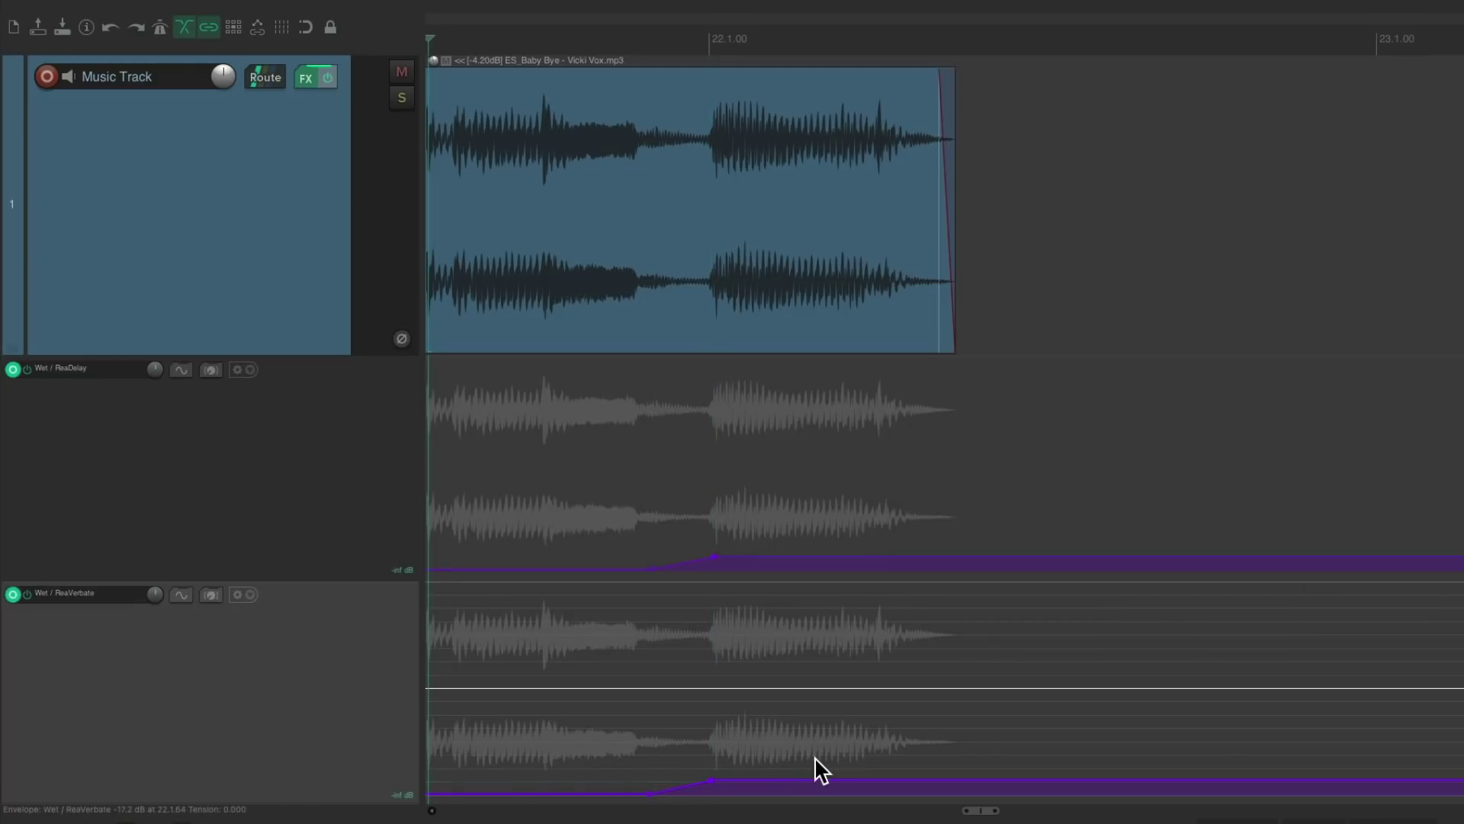
Step: Play back the automated ending and the song from its start, then hide the envelope lanes
click(572, 541)
key(space)
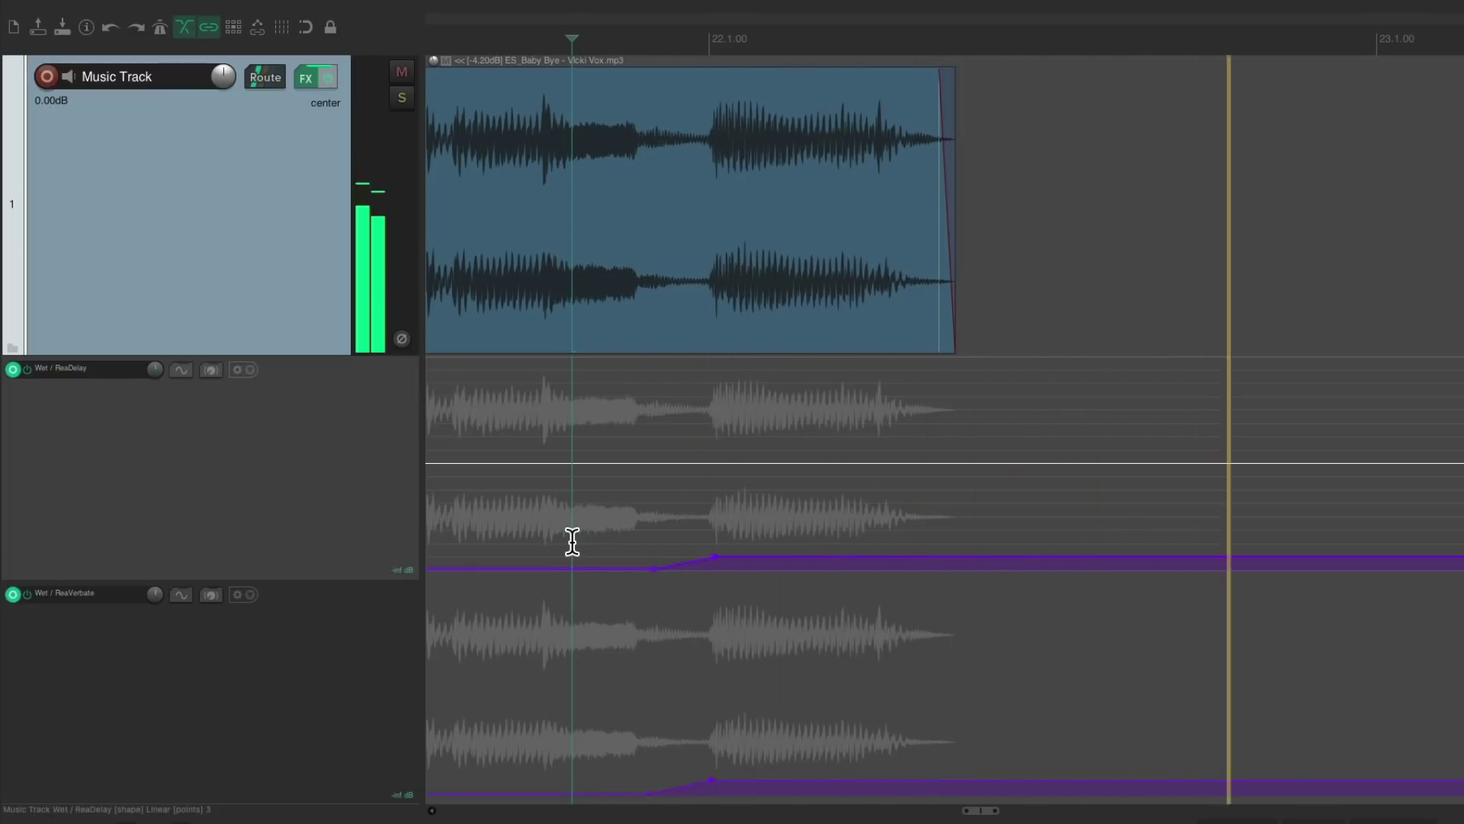
scroll(688, 447, down, 5)
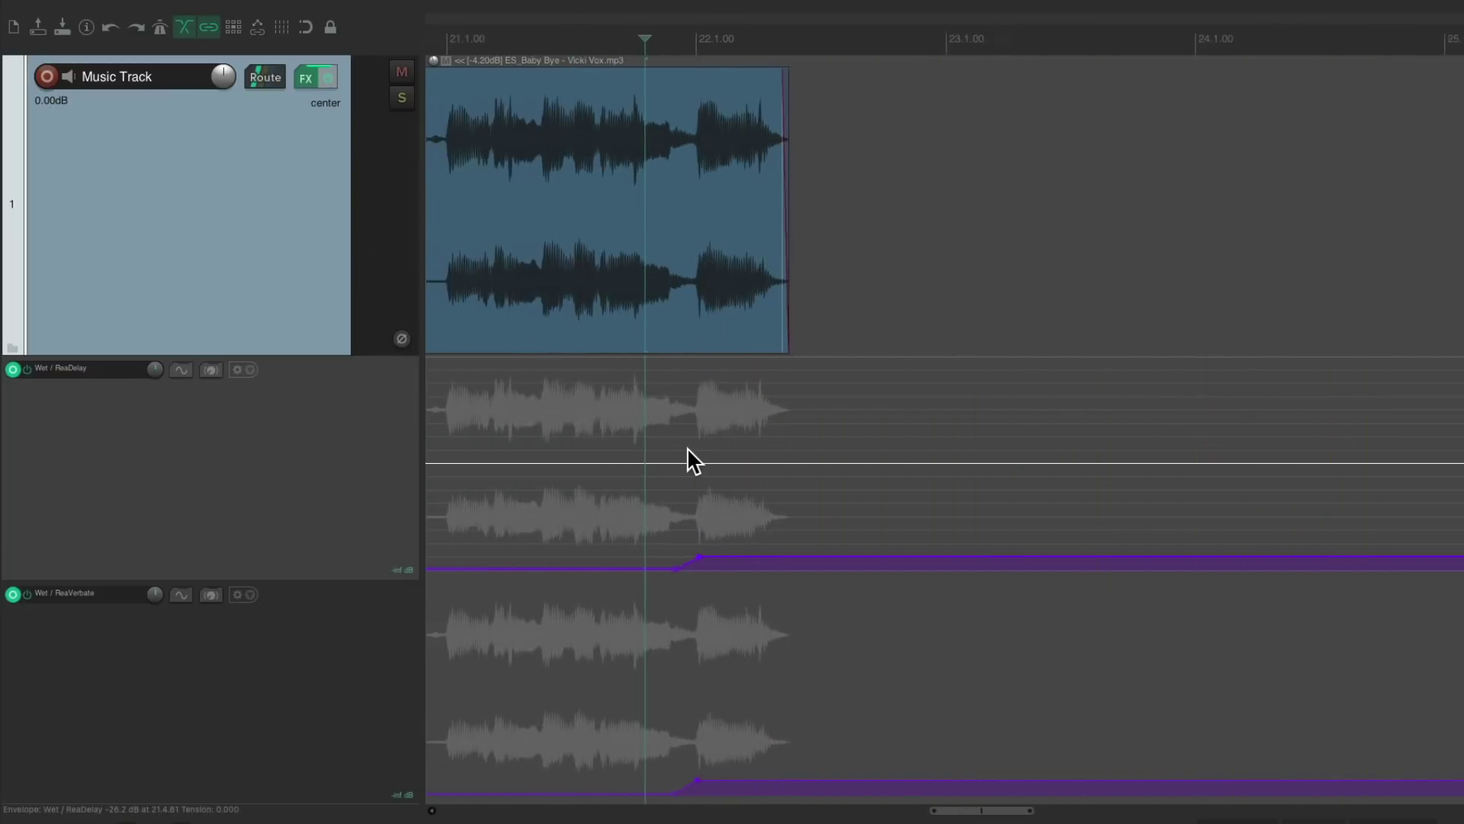
click(487, 272)
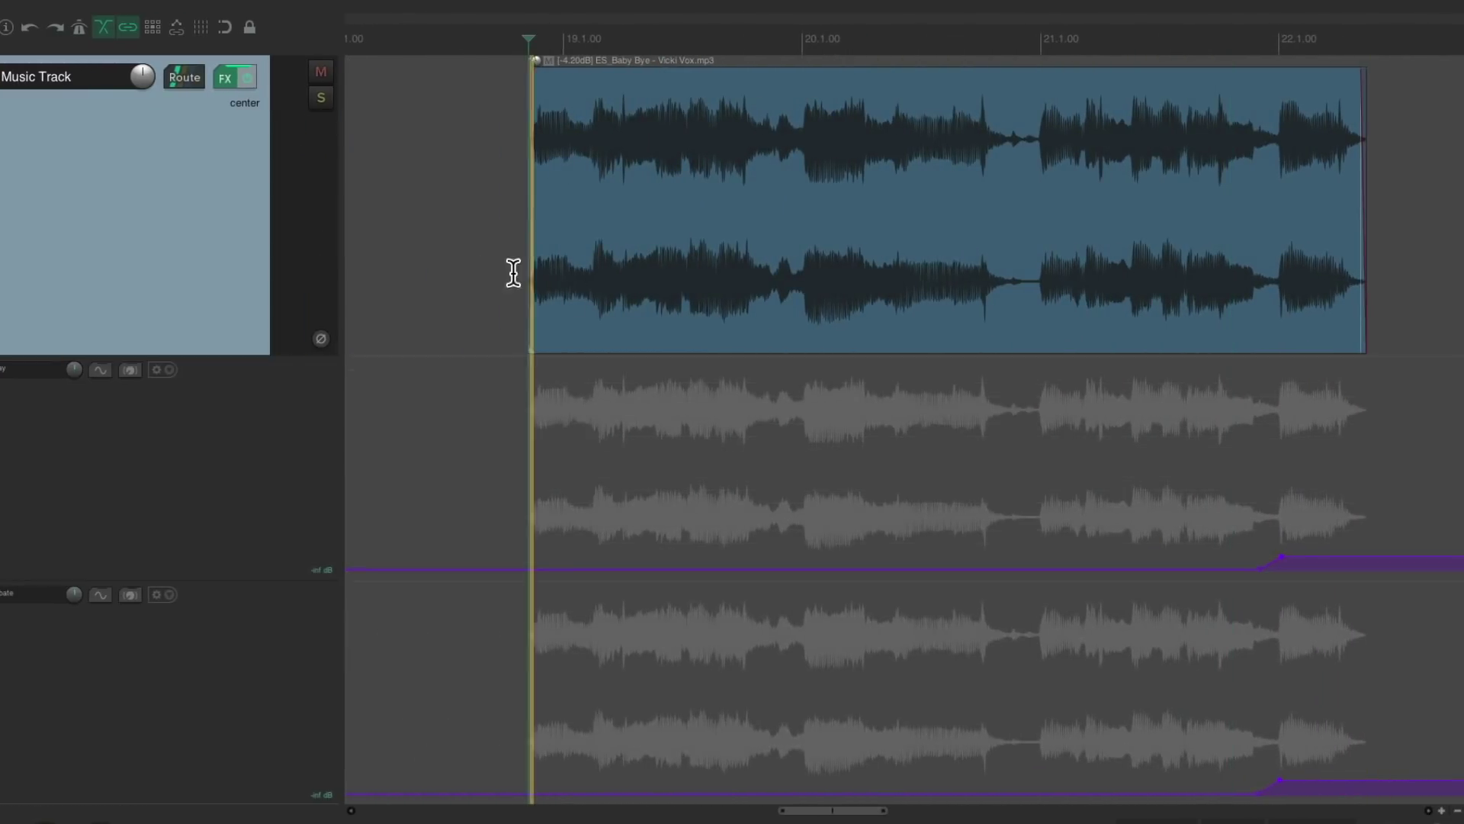
key(space)
scroll(762, 456, right, 2)
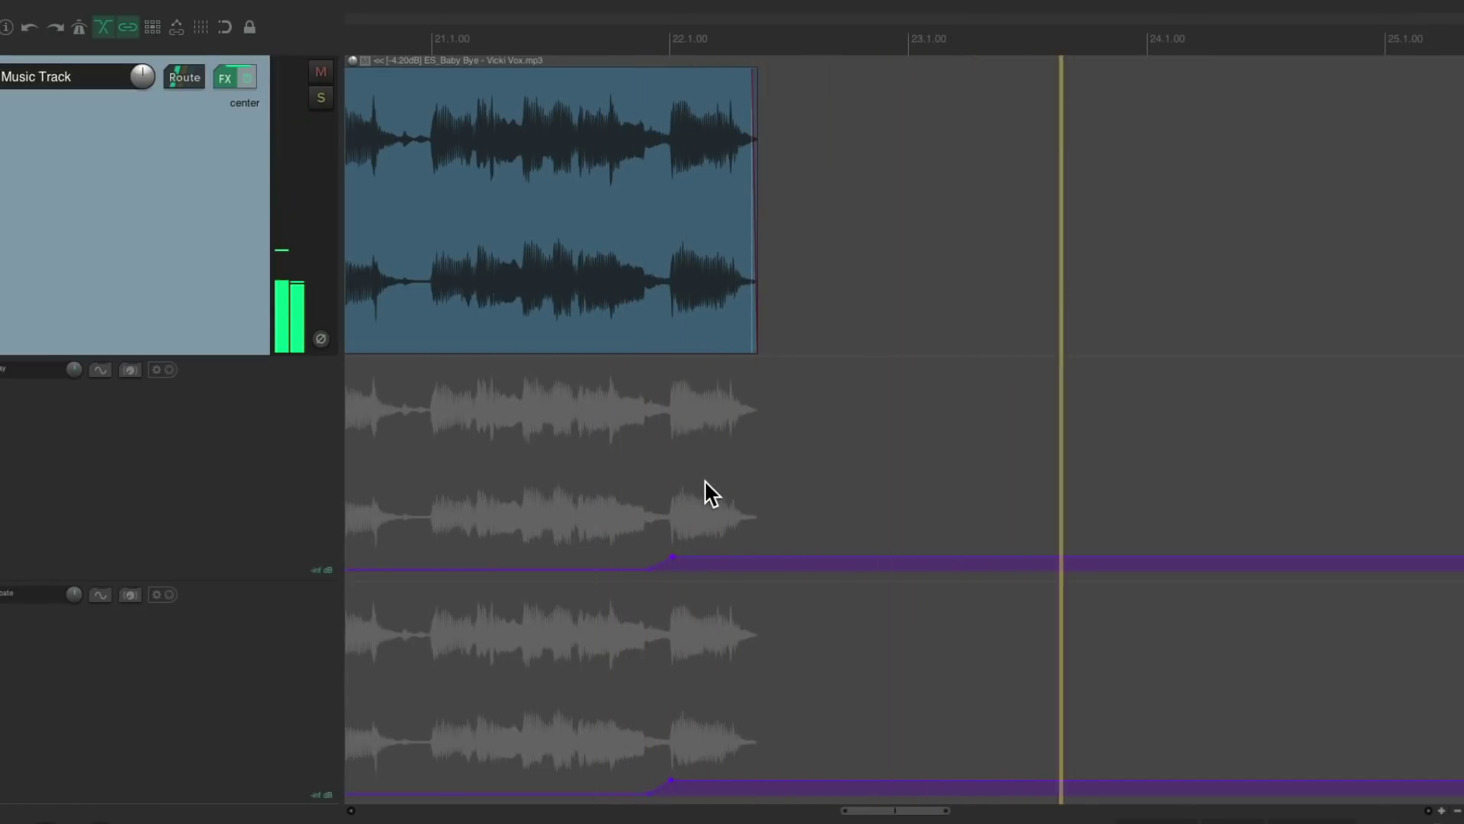
key(space)
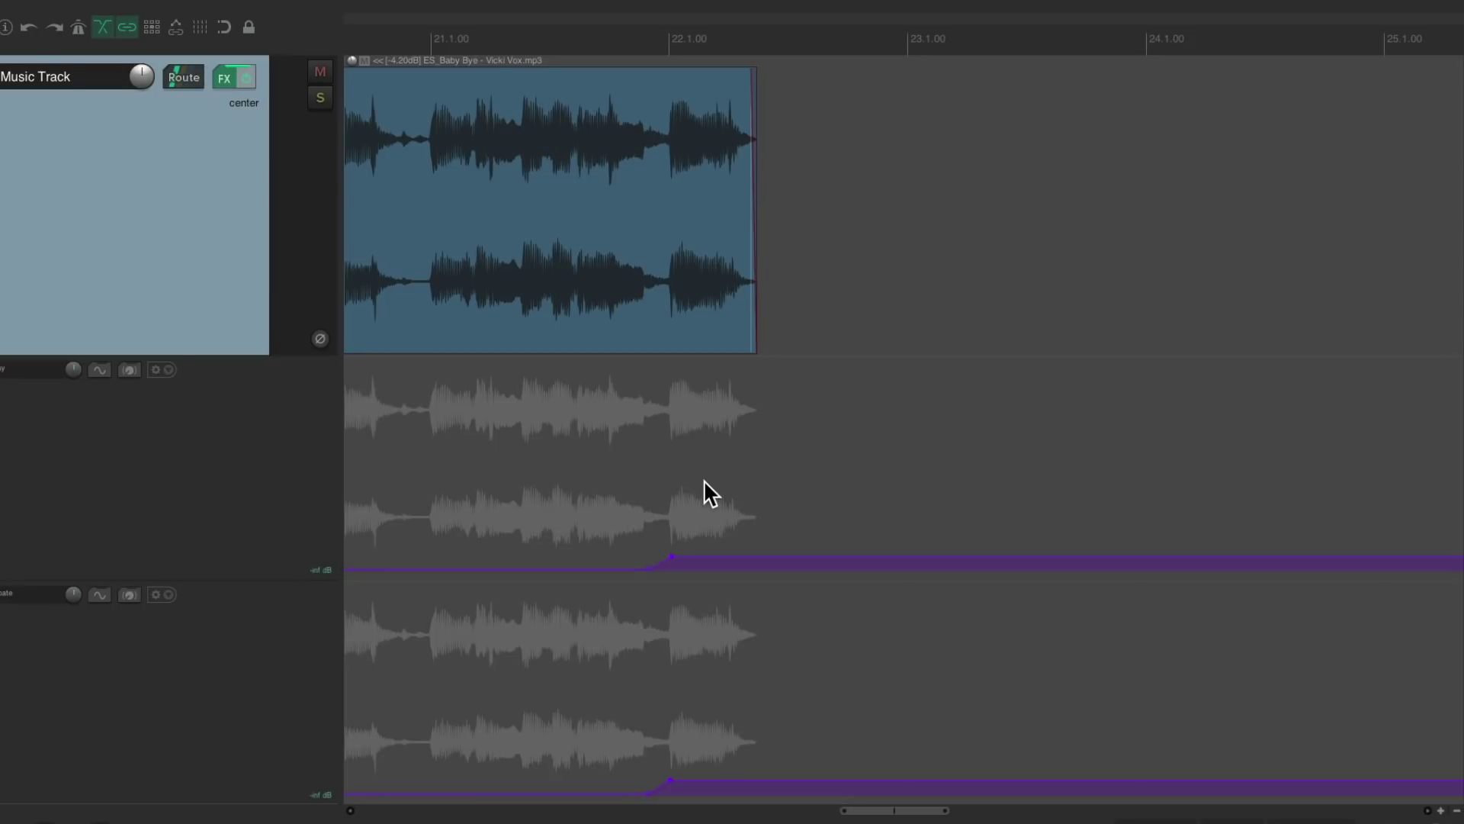
key(super+z)
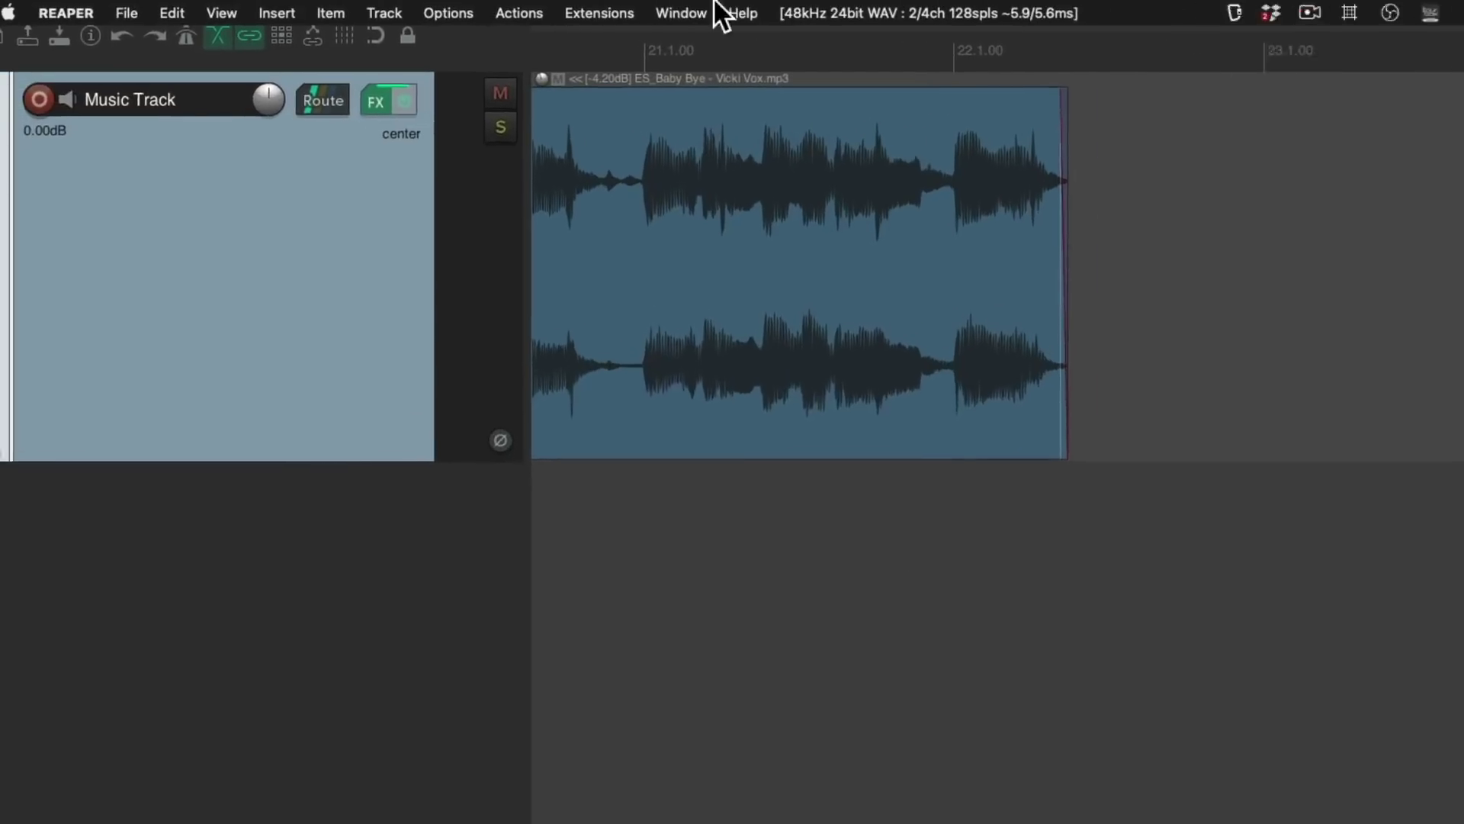
click(457, 13)
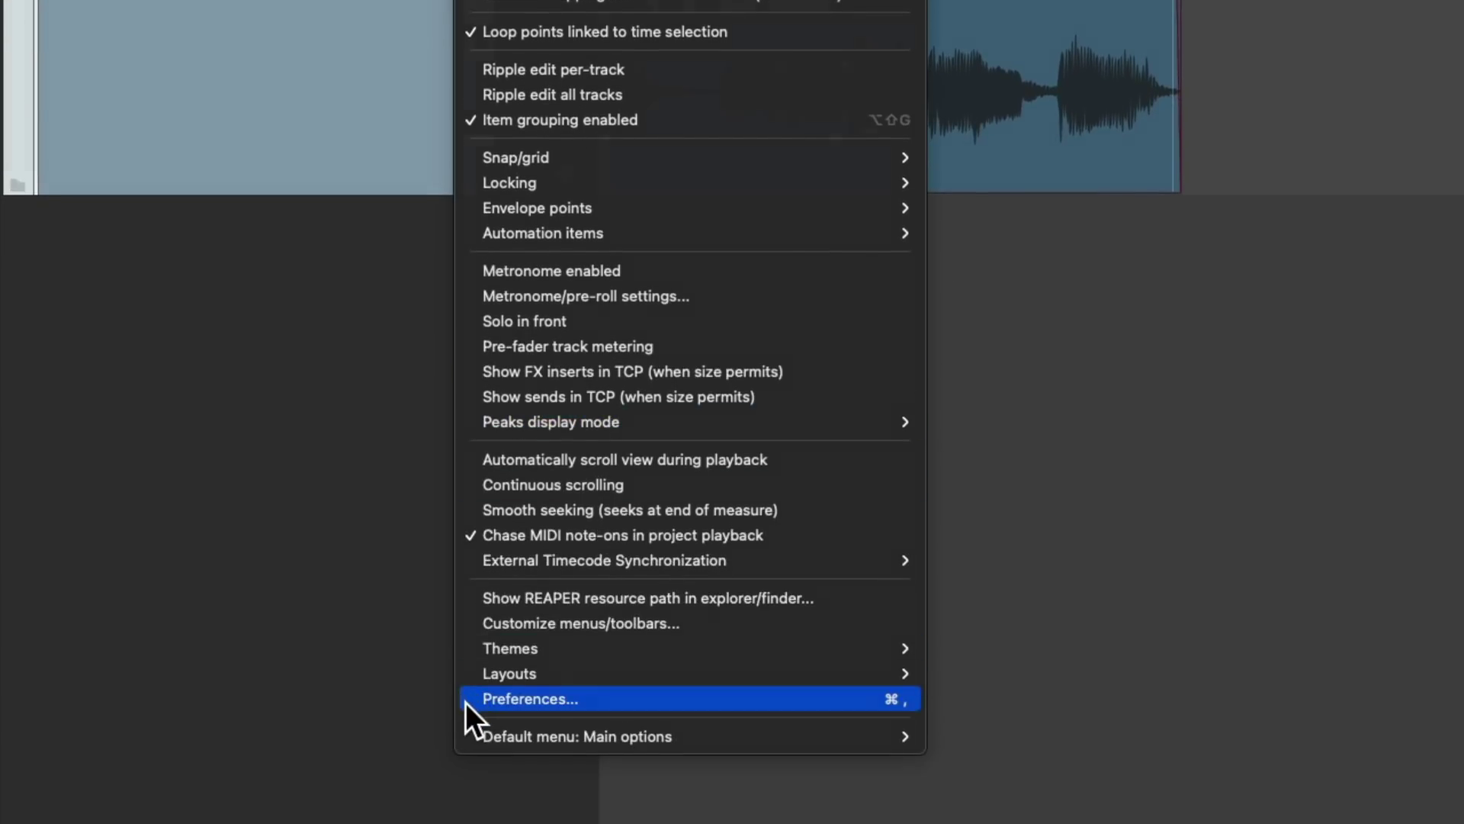
Step: In Media Item Defaults, enable overlap/crossfade on split and keep the linear fade and current crossfade shapes
click(473, 819)
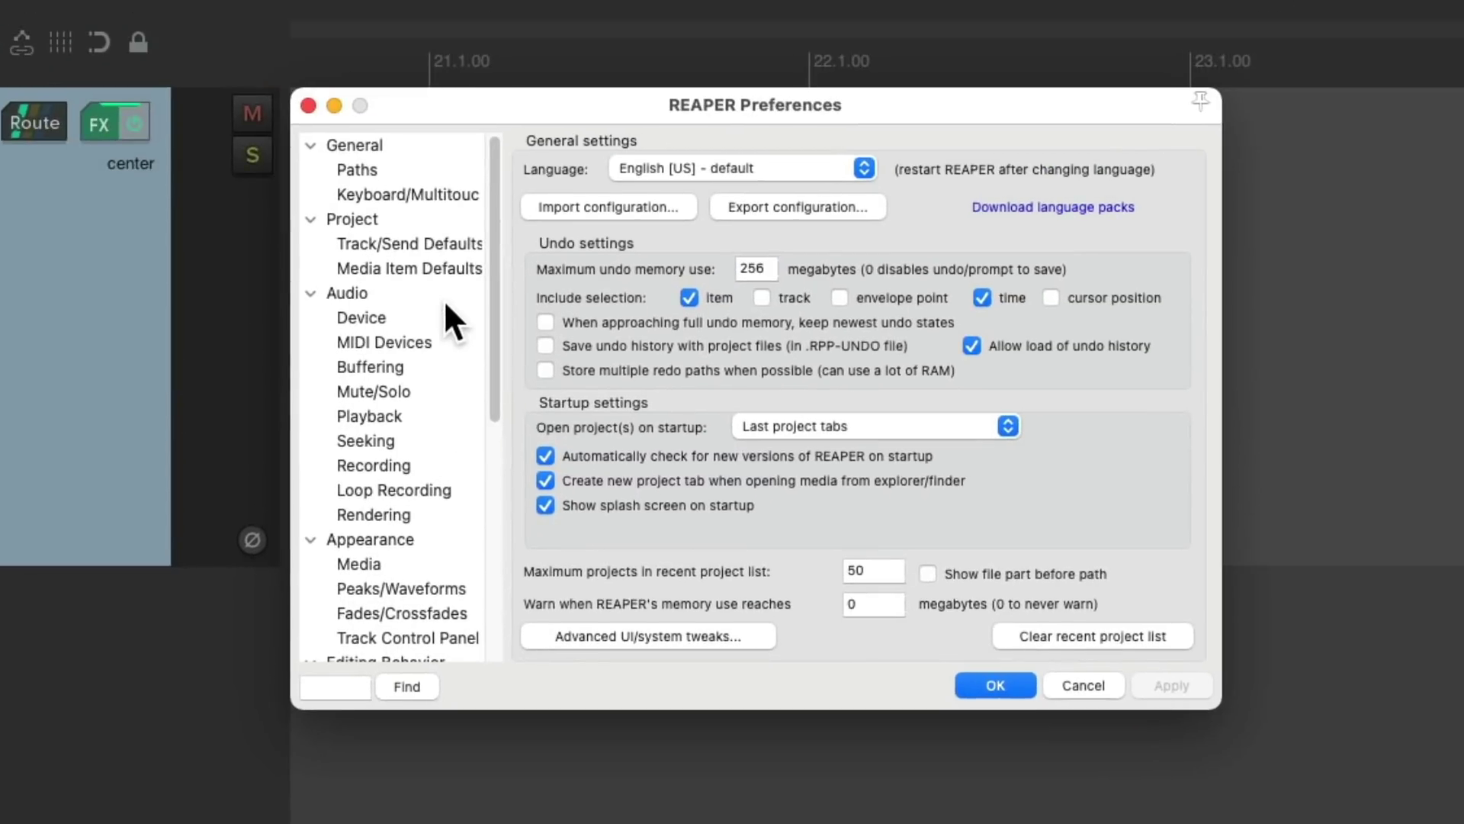
click(440, 270)
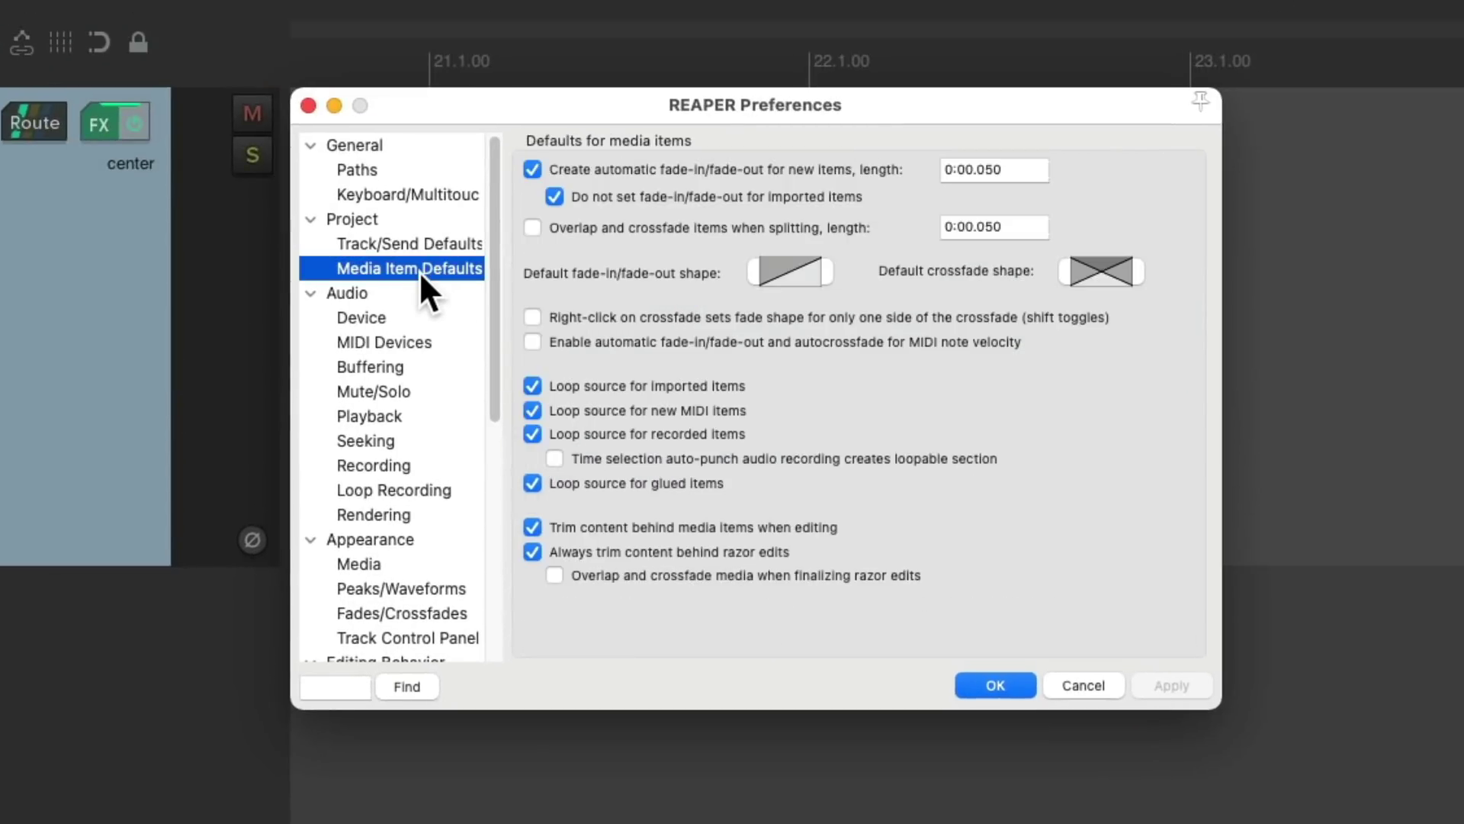
click(529, 227)
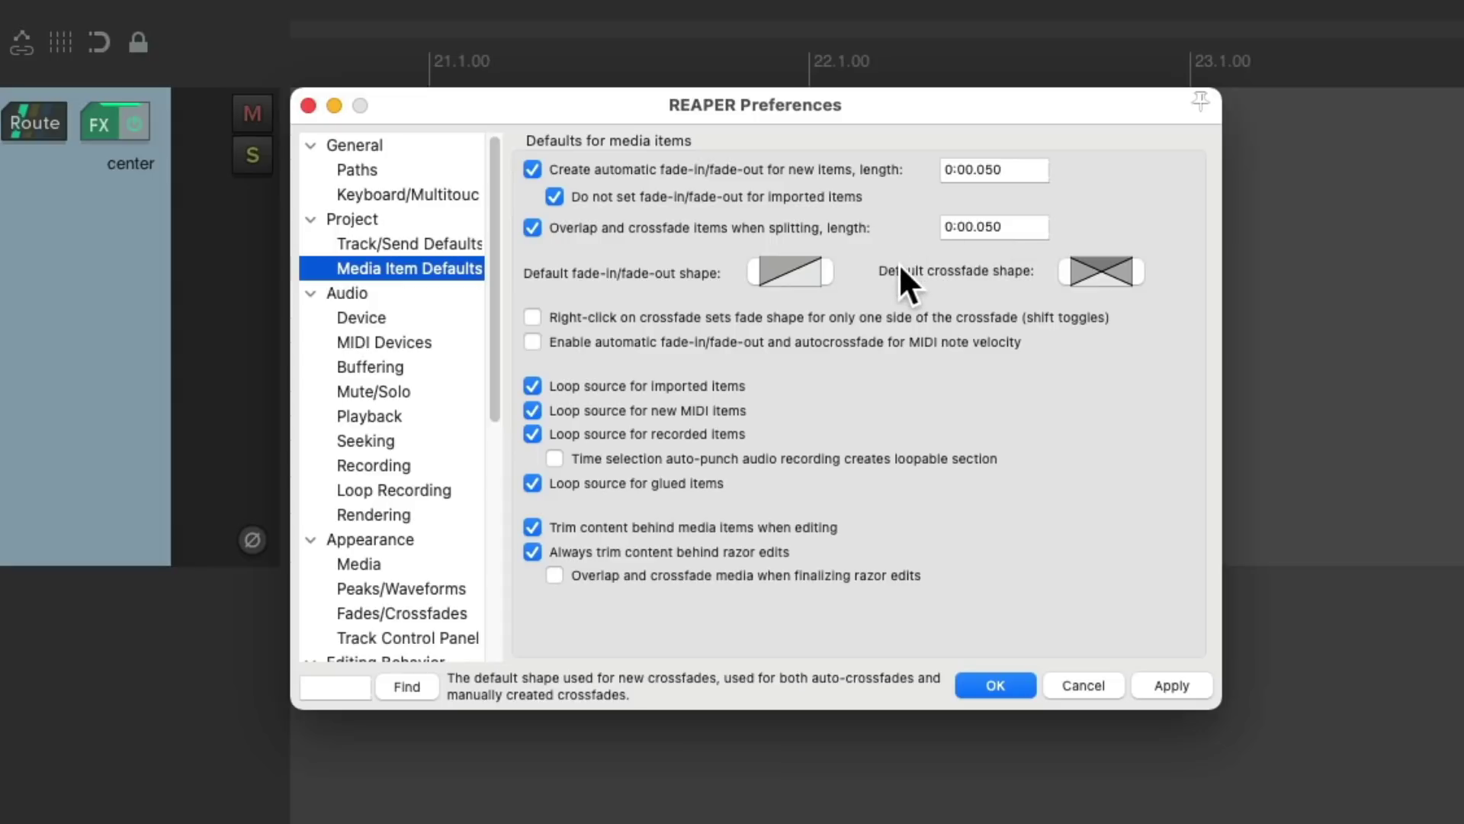
click(813, 266)
click(845, 272)
click(1109, 270)
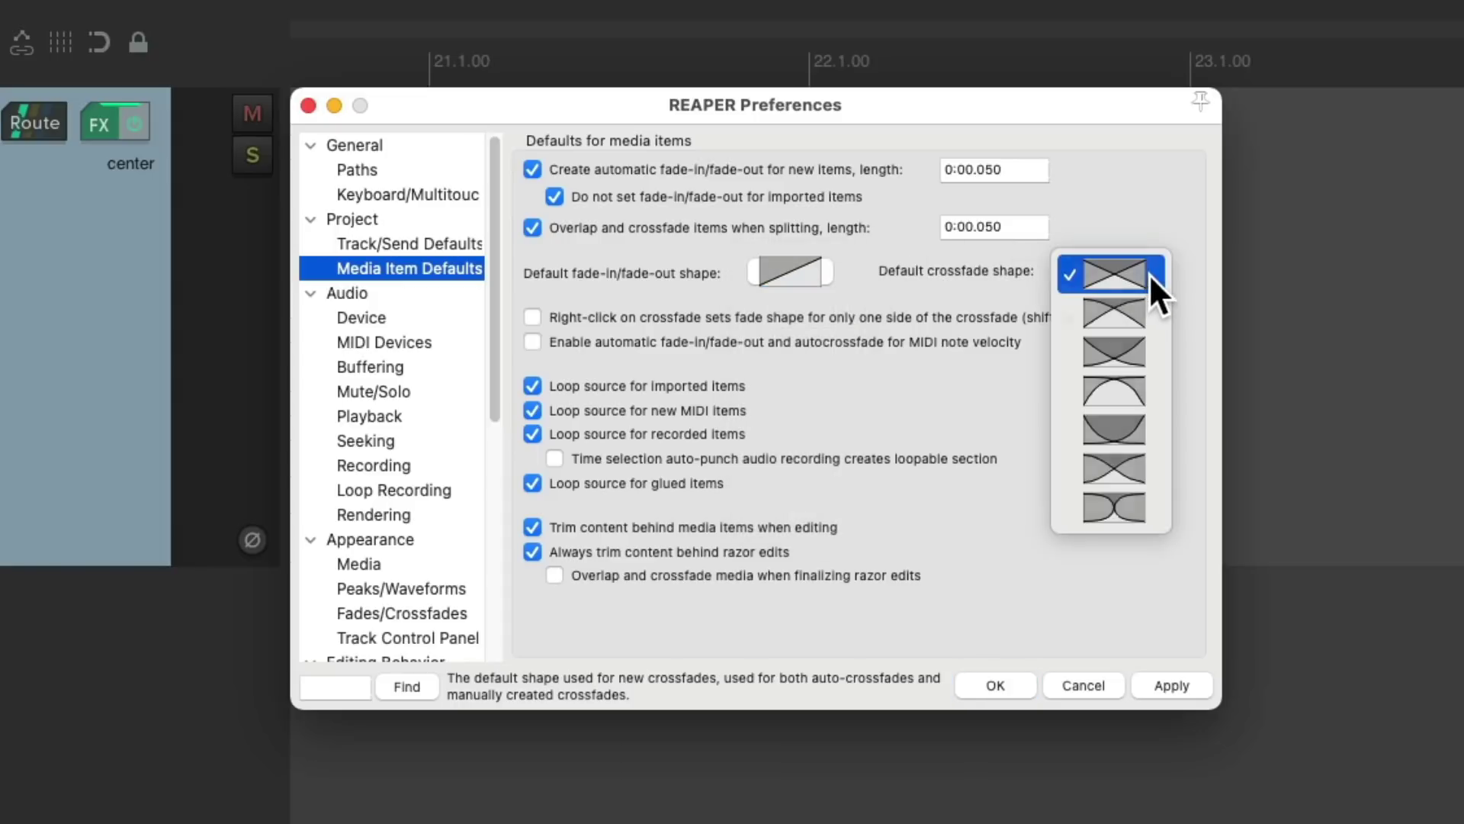
click(1150, 273)
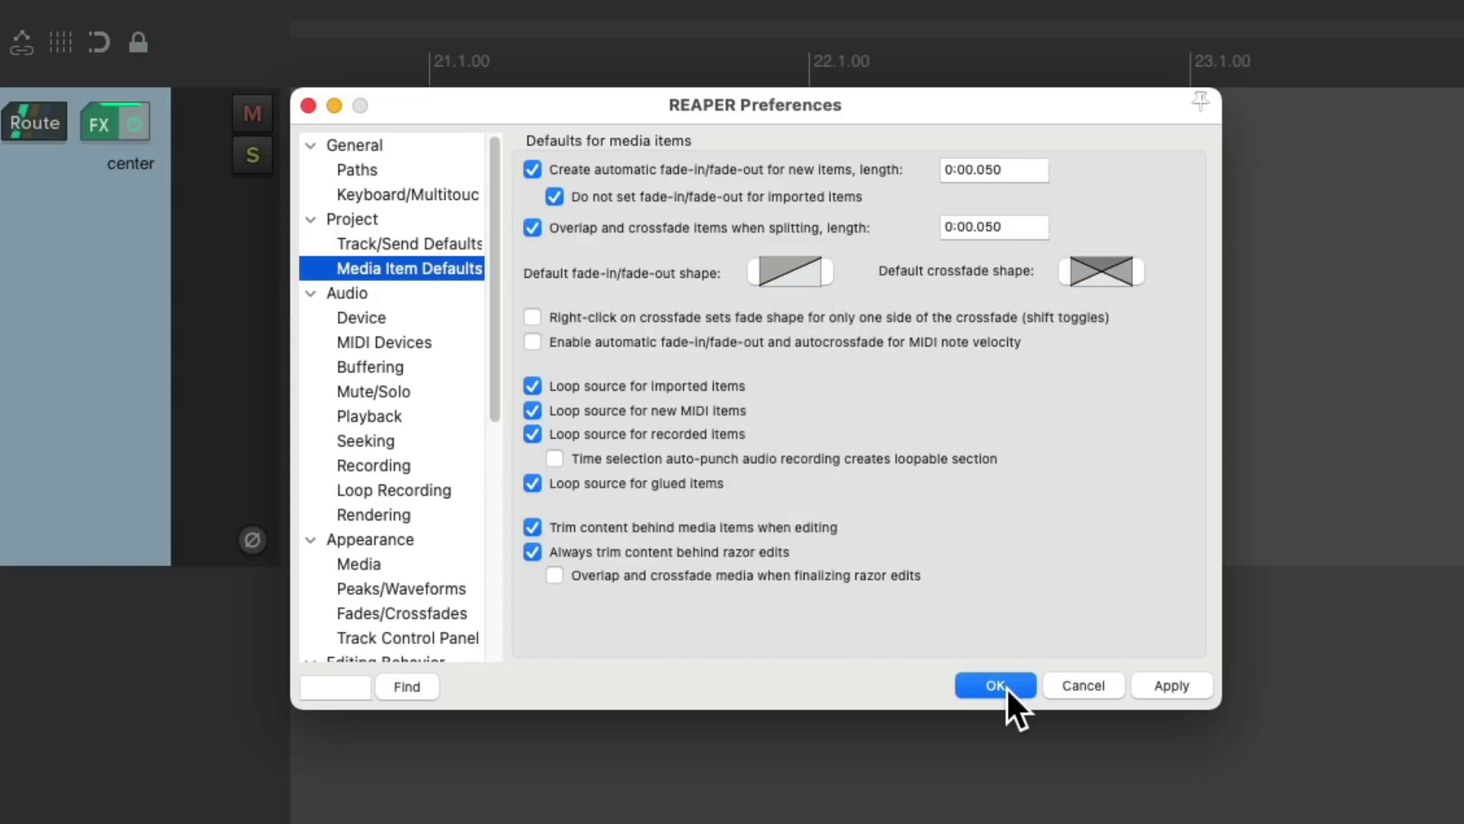
click(1007, 689)
scroll(755, 607, up, 5)
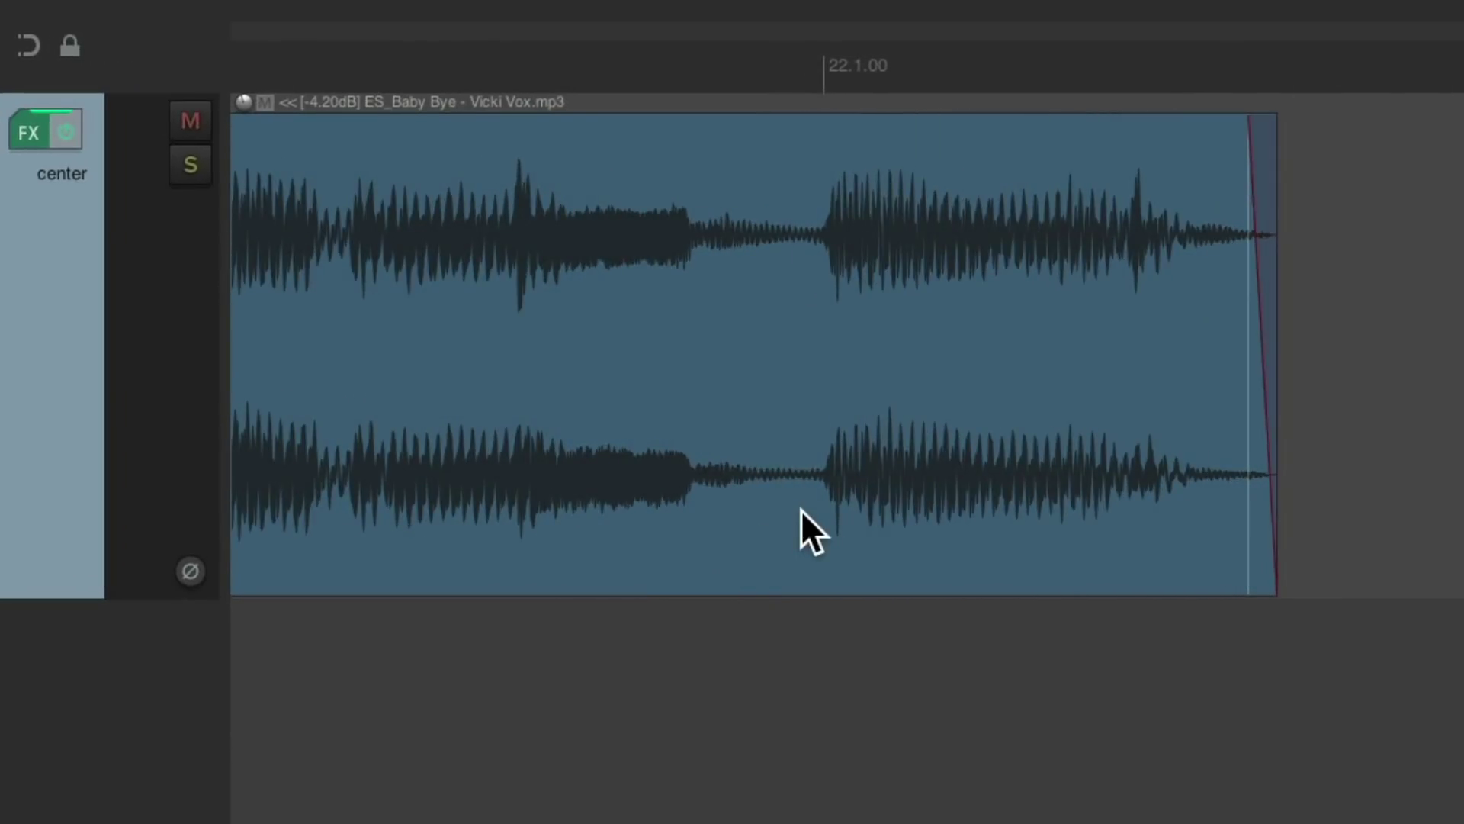
Step: Split the song item near 22.1.00 and widen the crossfade between the two halves
key(s)
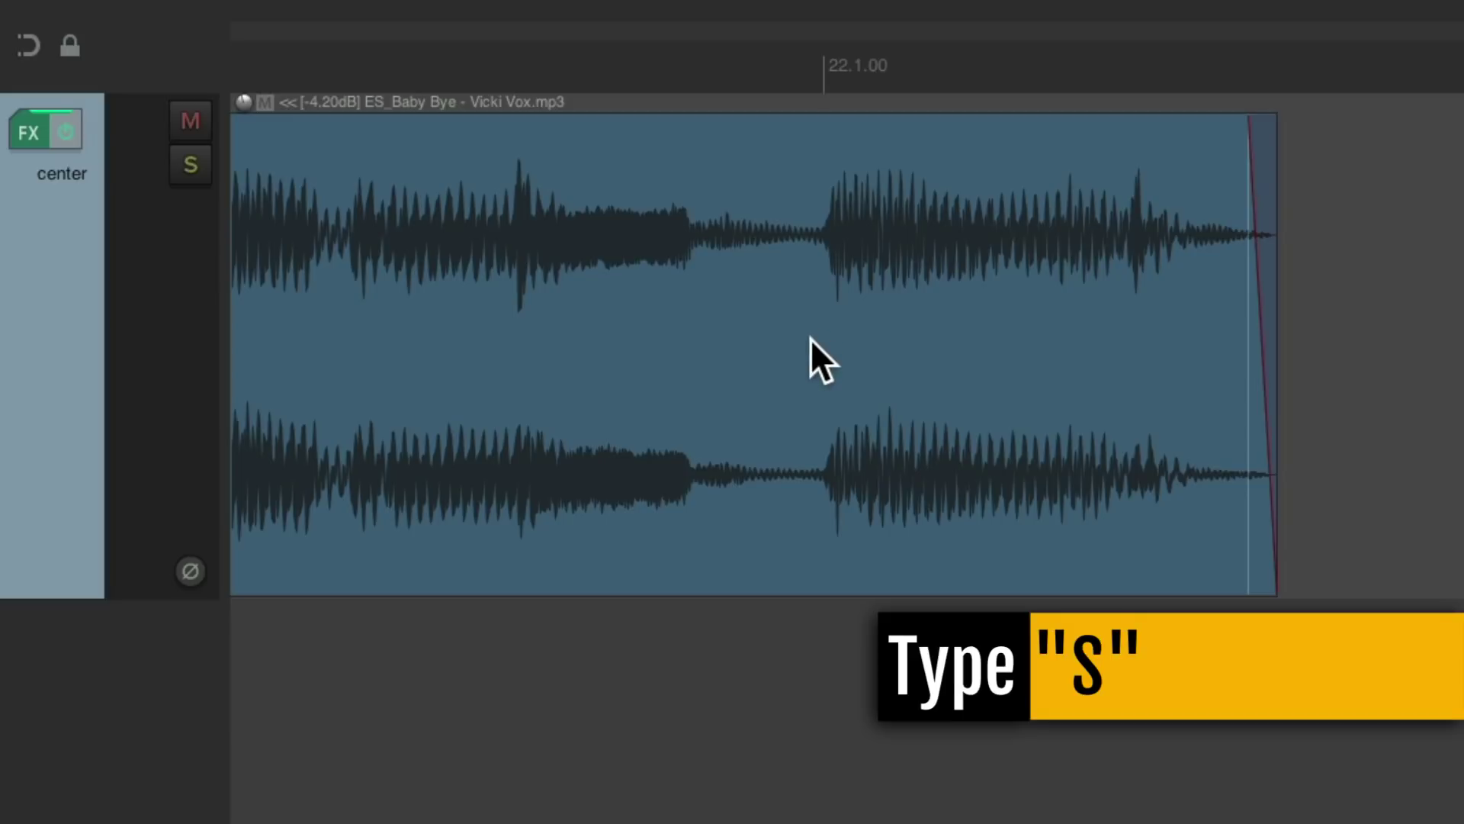
key(s)
scroll(815, 364, up, 3)
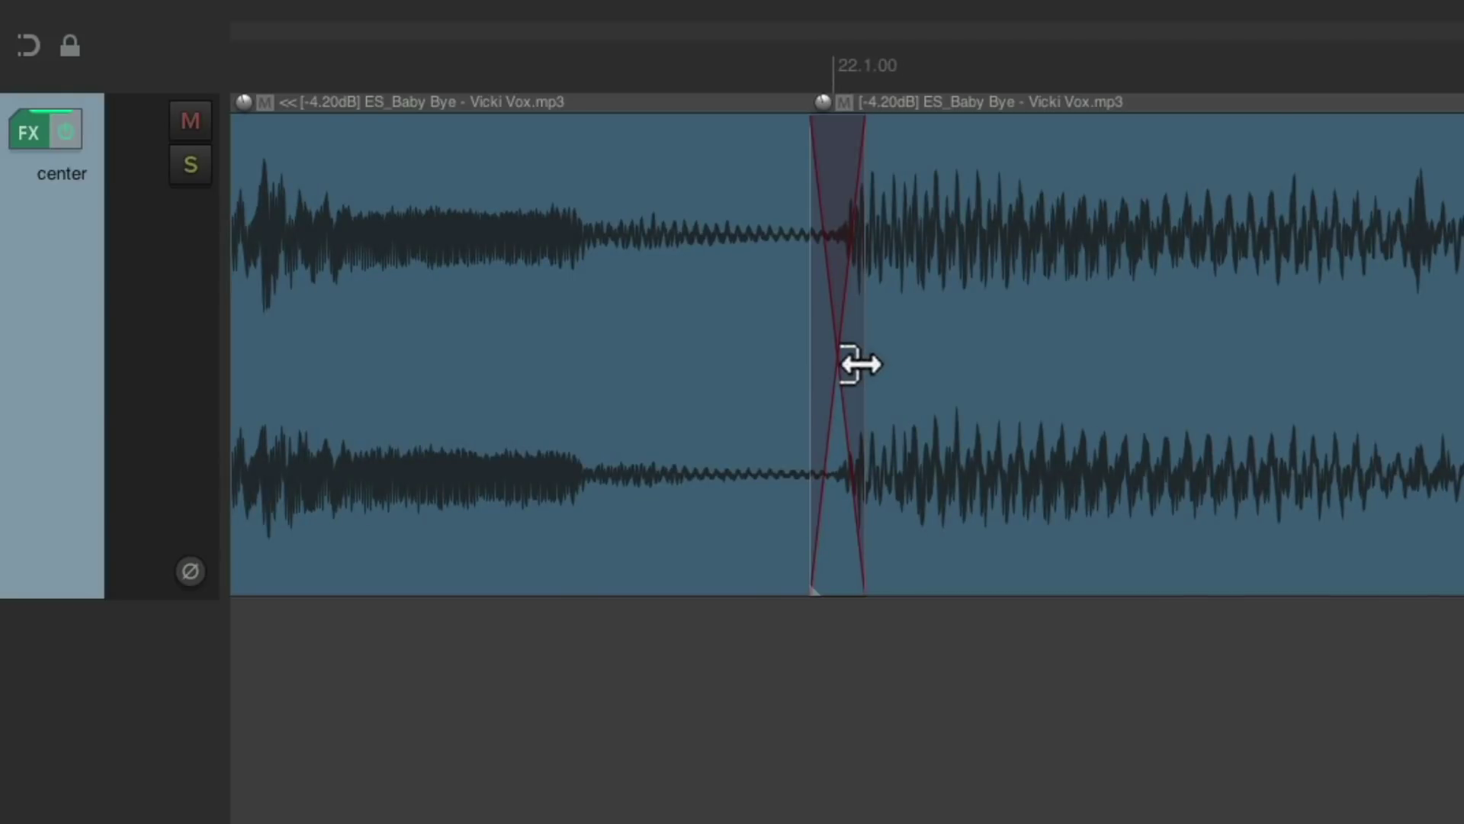
drag(860, 364, 1127, 359)
drag(816, 408, 758, 404)
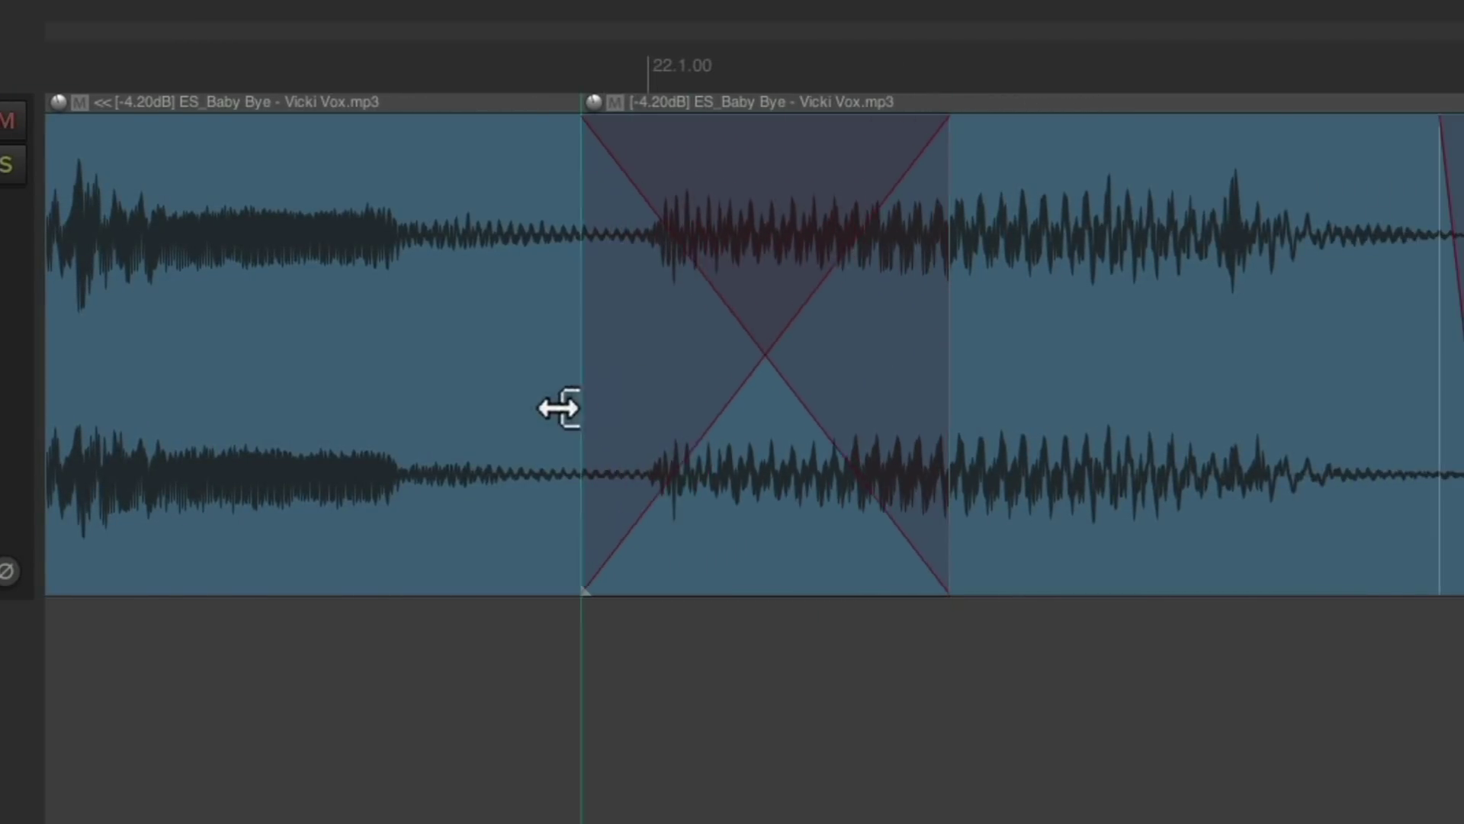
drag(572, 404, 448, 415)
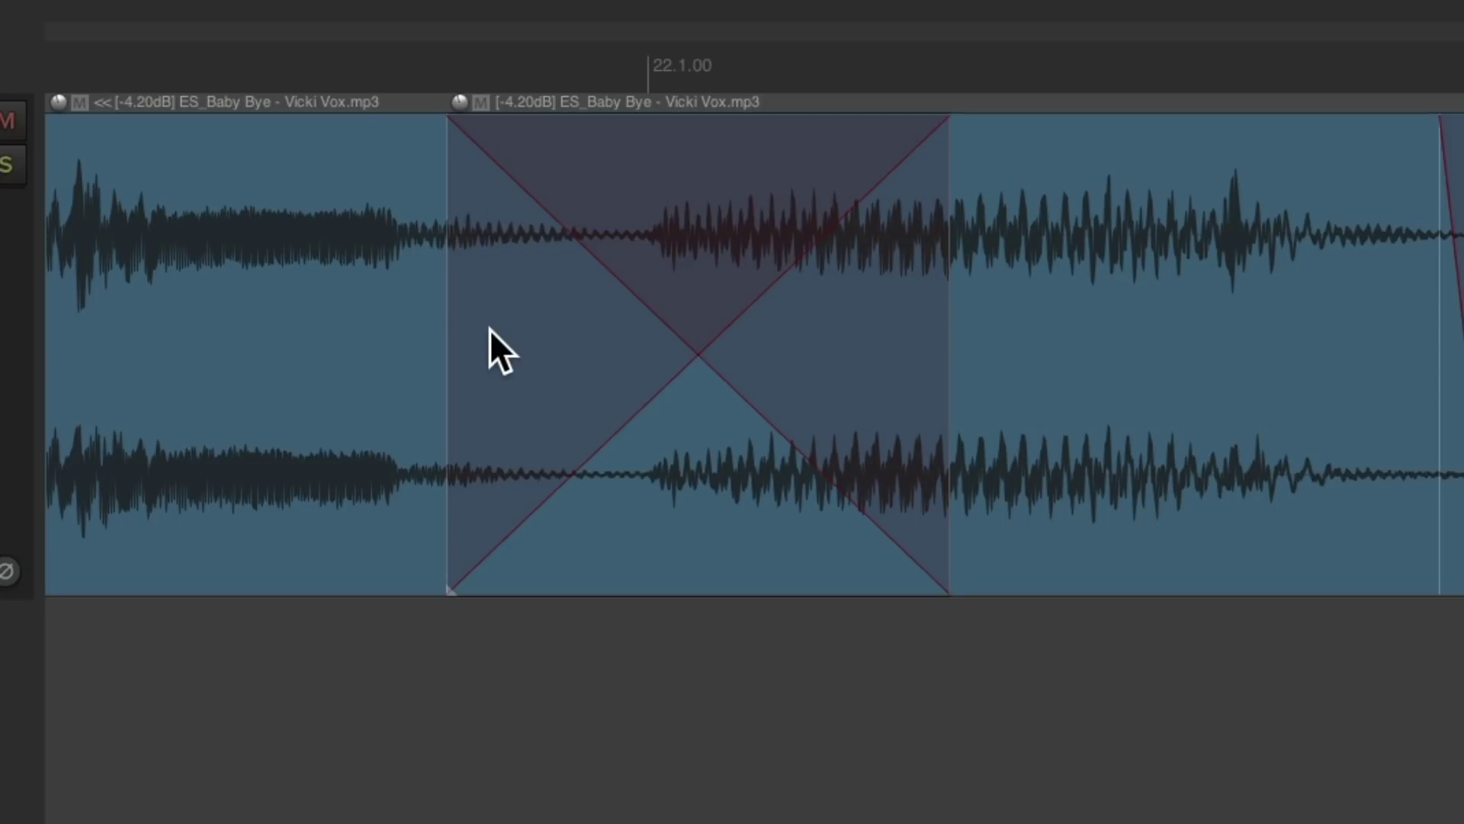
drag(946, 310, 869, 359)
Step: Turn off automatic crossfading of items
scroll(817, 530, down, 4)
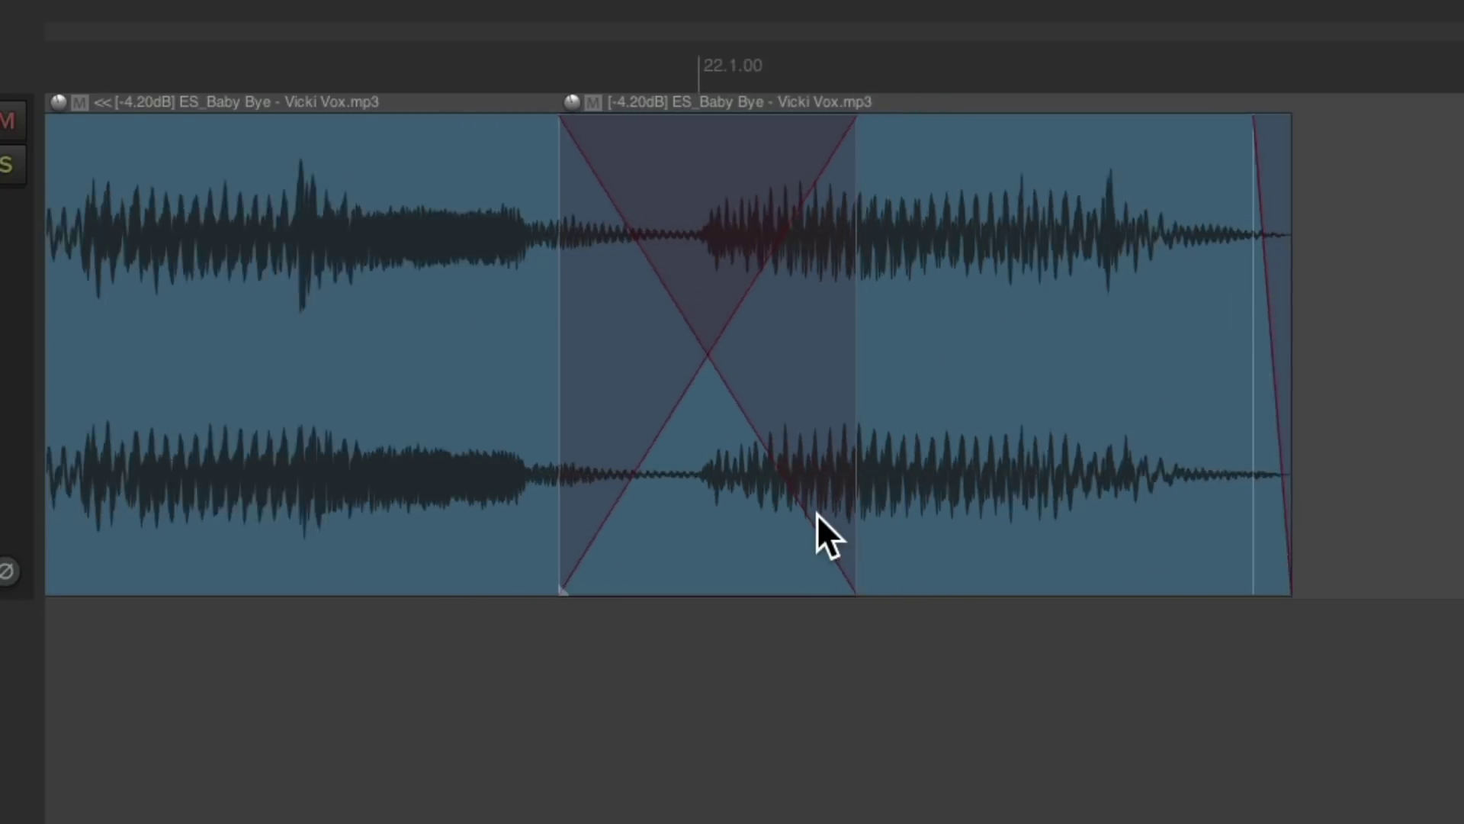
scroll(650, 755, right, 3)
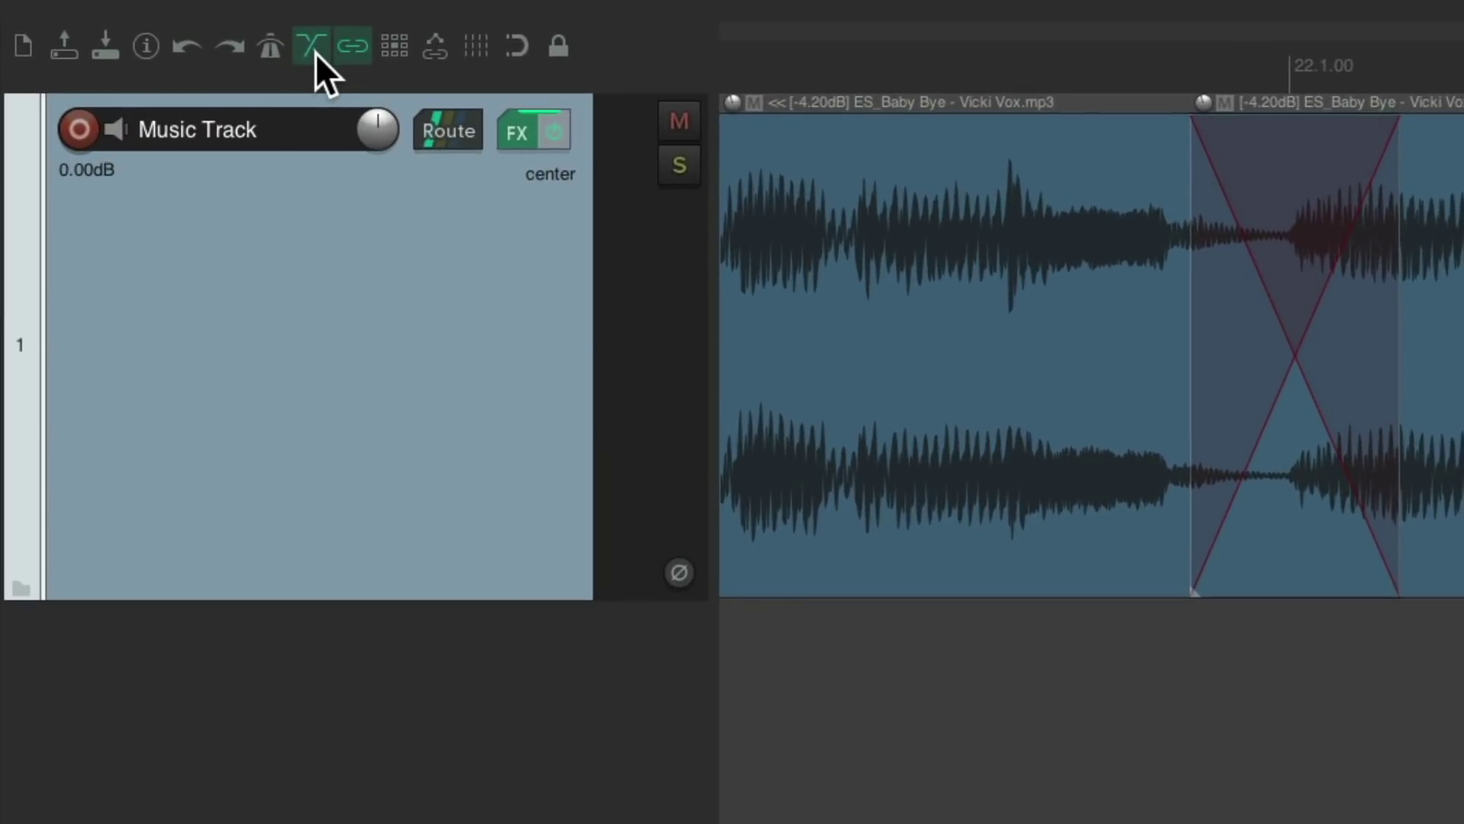
click(314, 52)
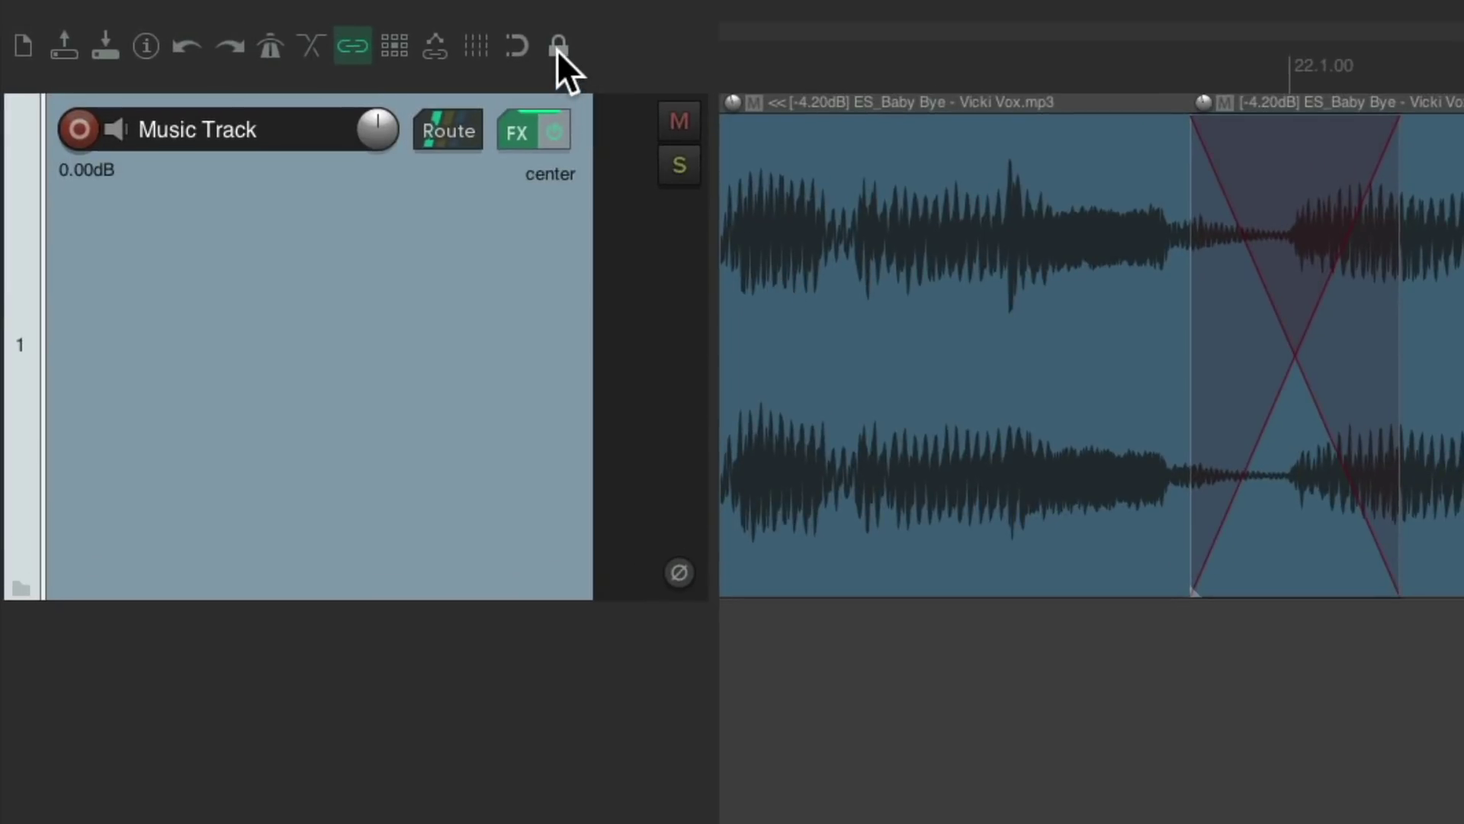
Step: Lock items against horizontal movement and move the ending piece onto a new Track 2
click(426, 35)
right_click(558, 49)
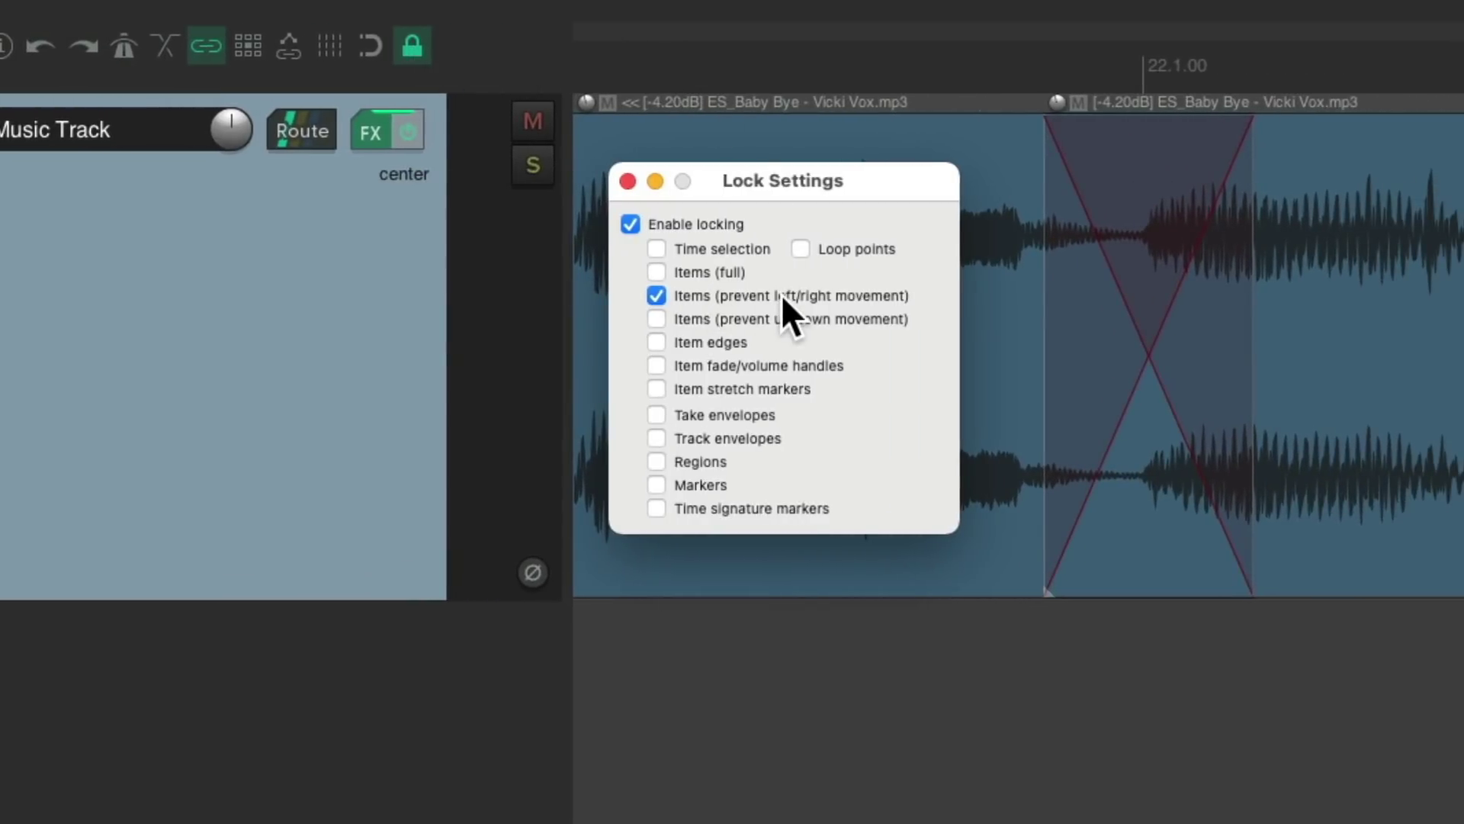
click(628, 181)
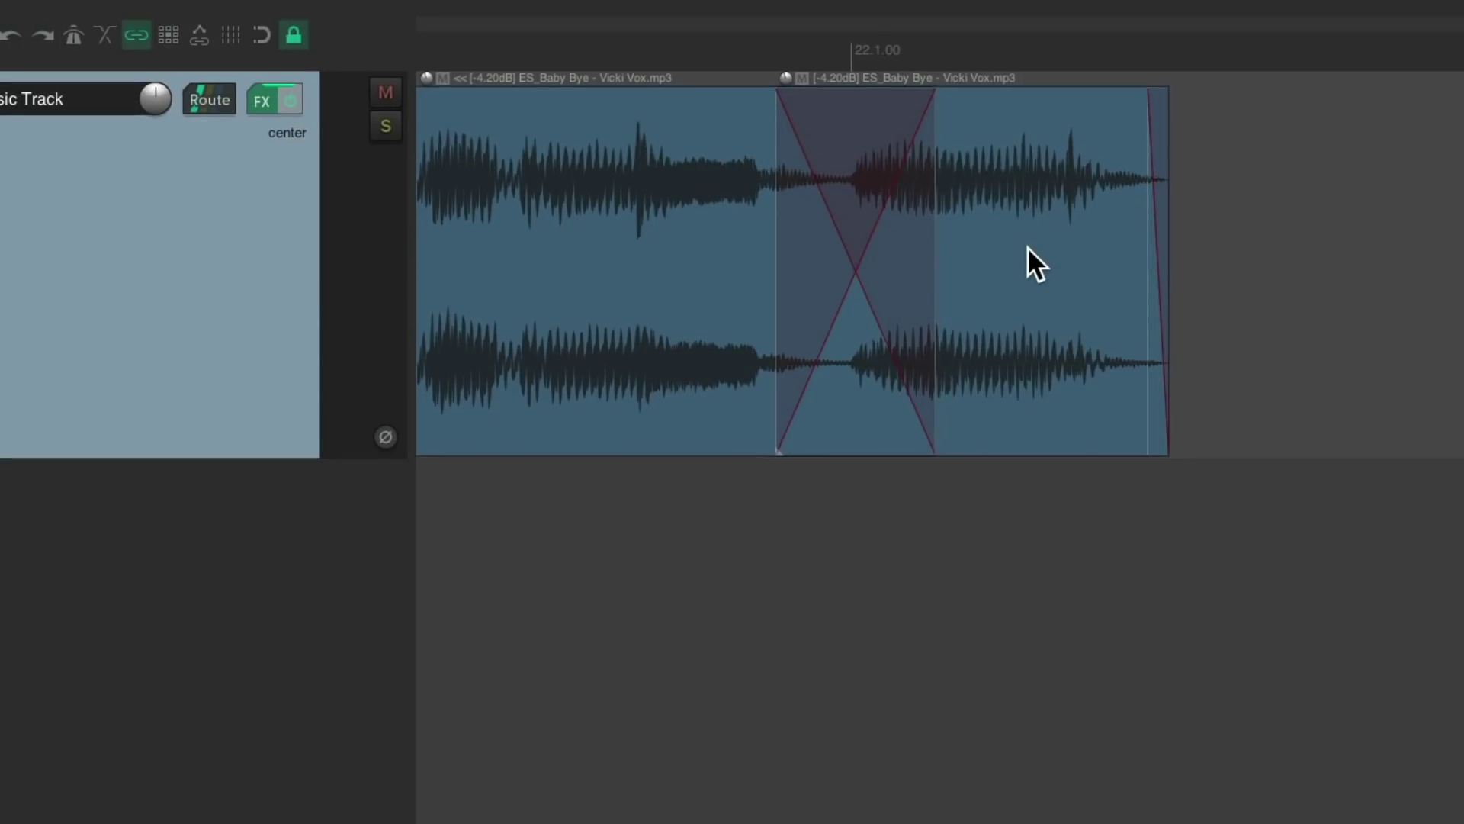
drag(1002, 205, 990, 543)
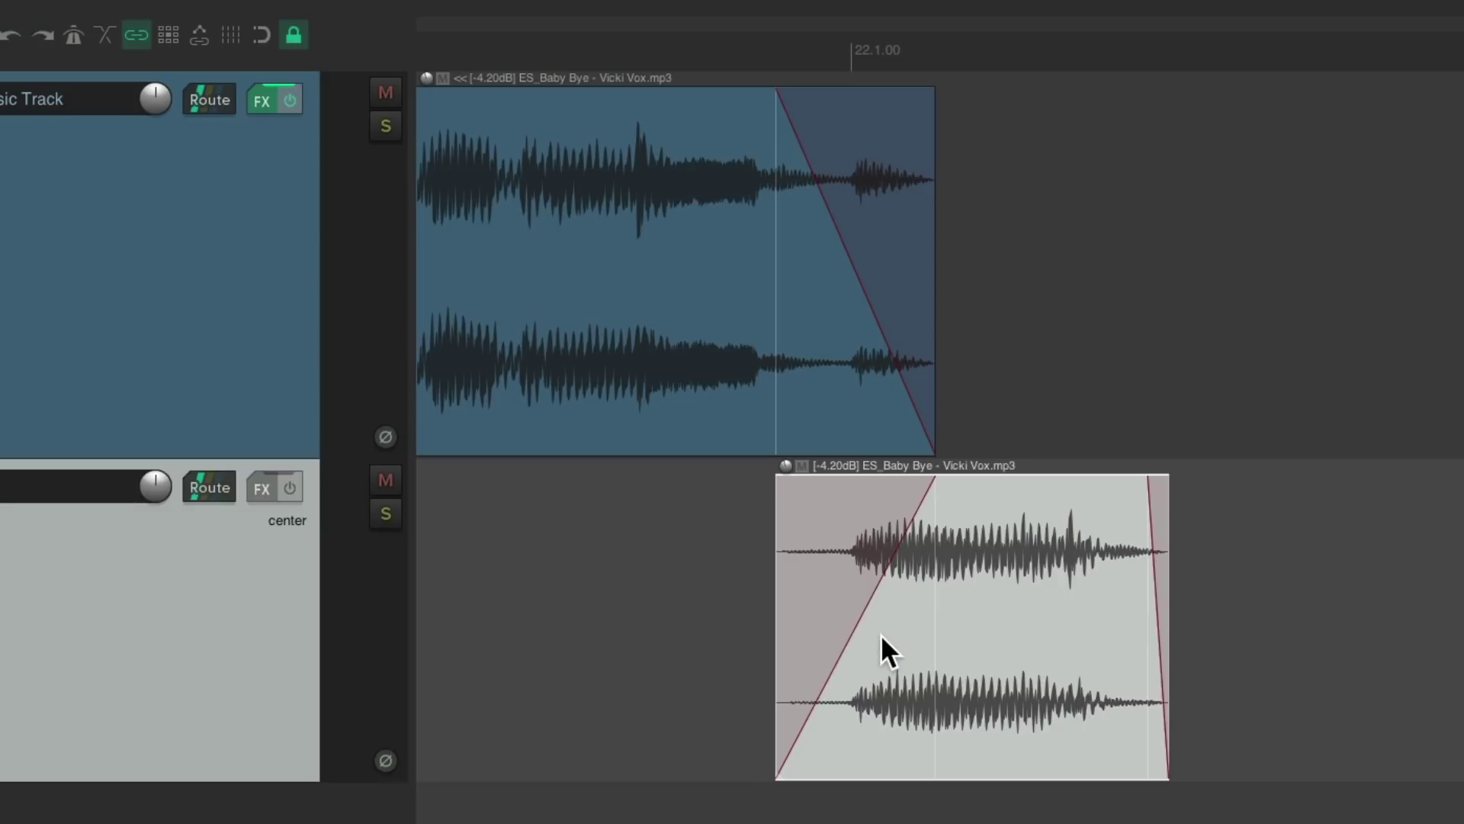
click(519, 603)
key(space)
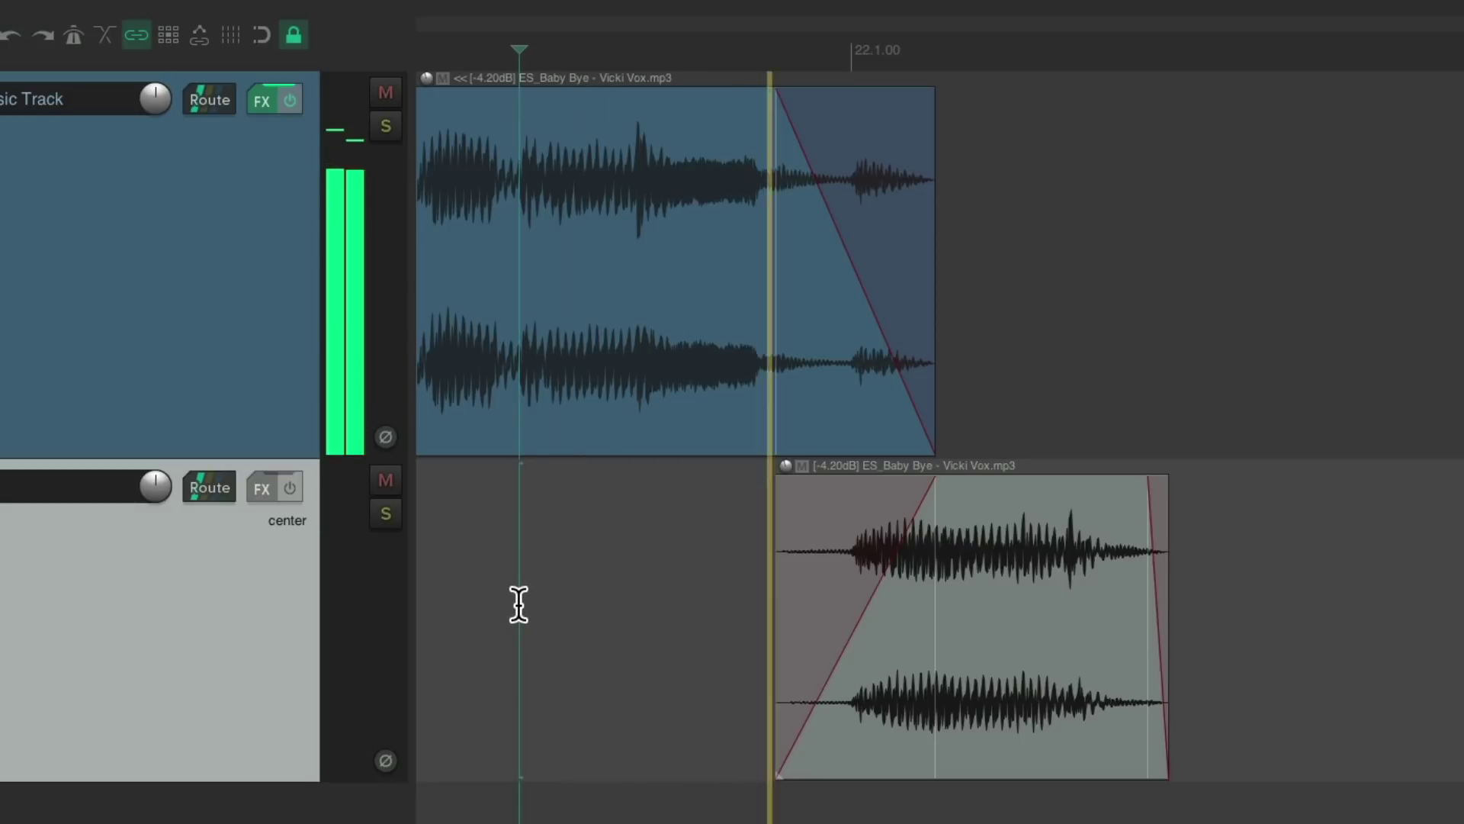
key(space)
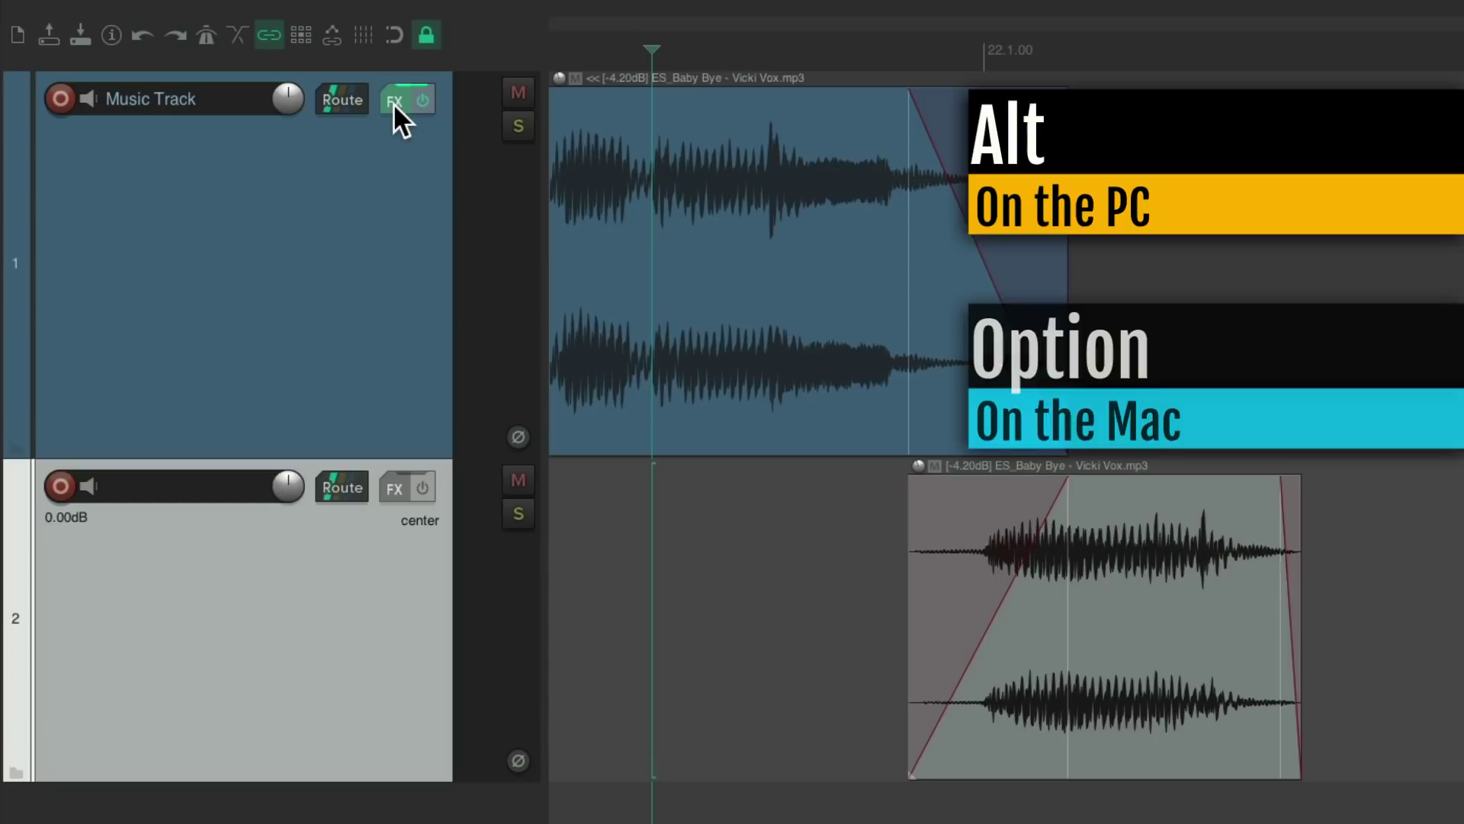
Step: Move ReaDelay and ReaVerbate to Track 2, with ReaVerbate wet -21.2 dB and ReaDelay wet -20.6 dB
drag(395, 514, 392, 496)
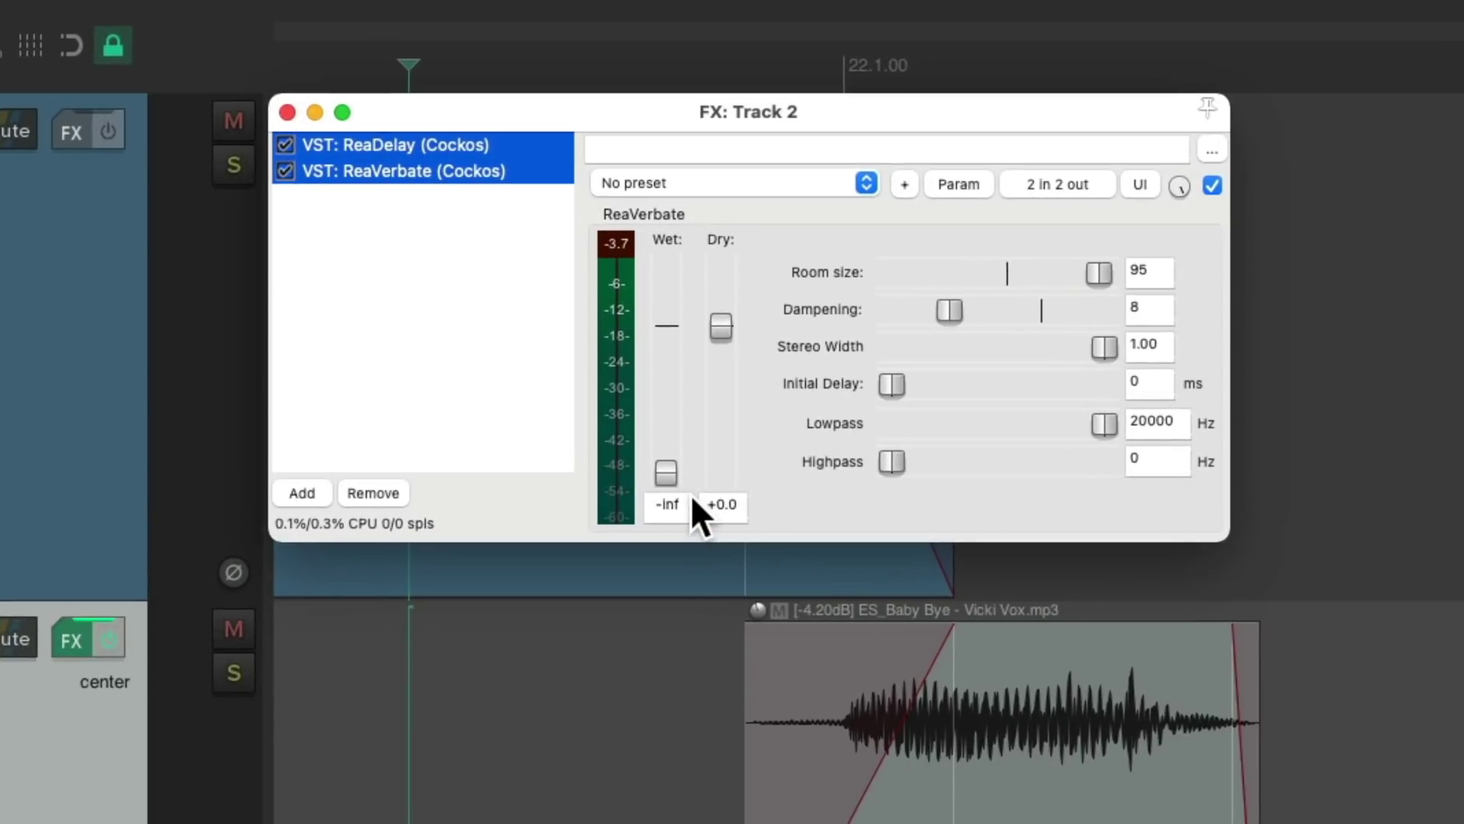
click(528, 171)
drag(666, 474, 667, 401)
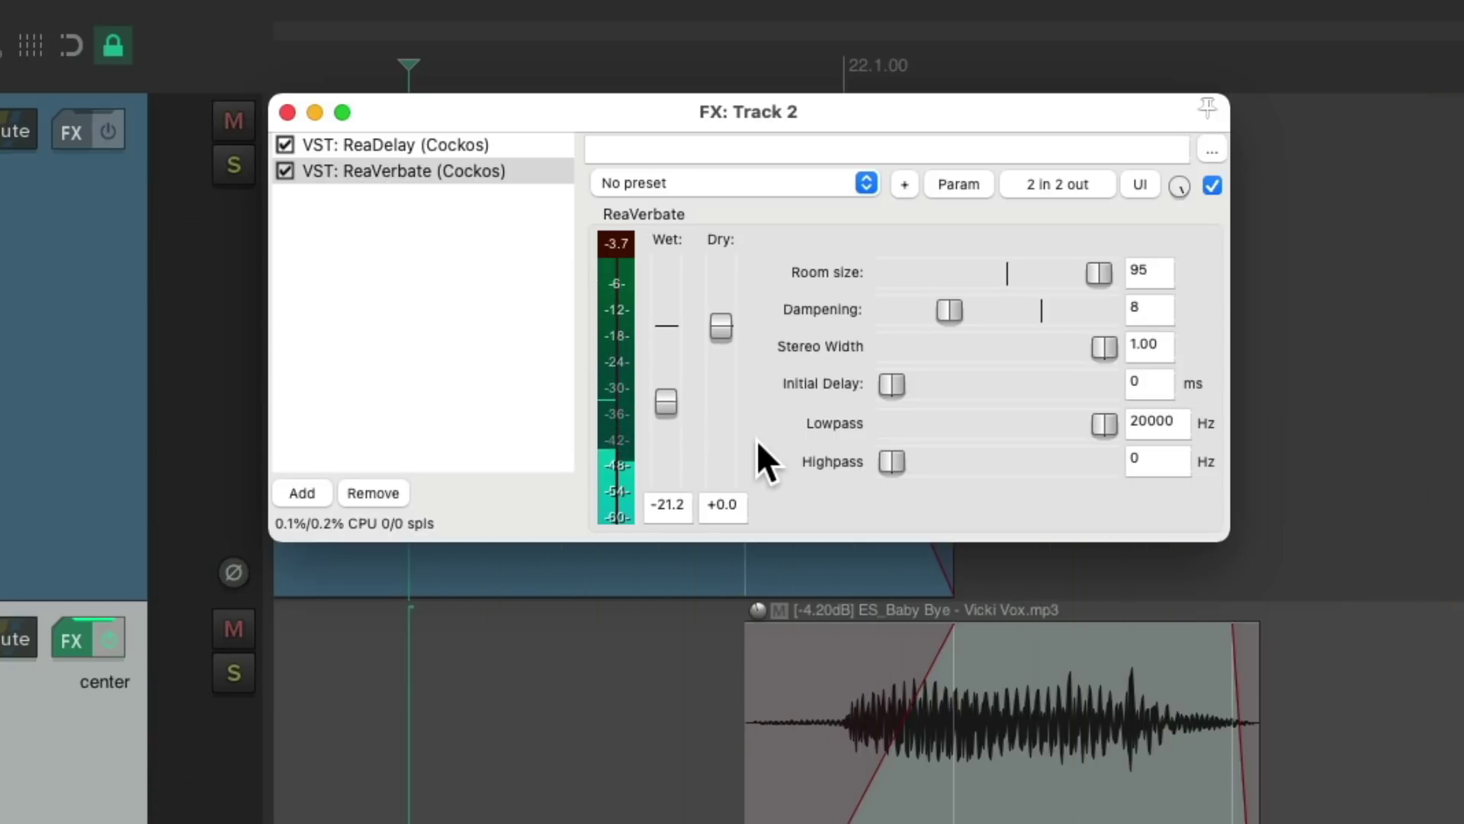
click(481, 144)
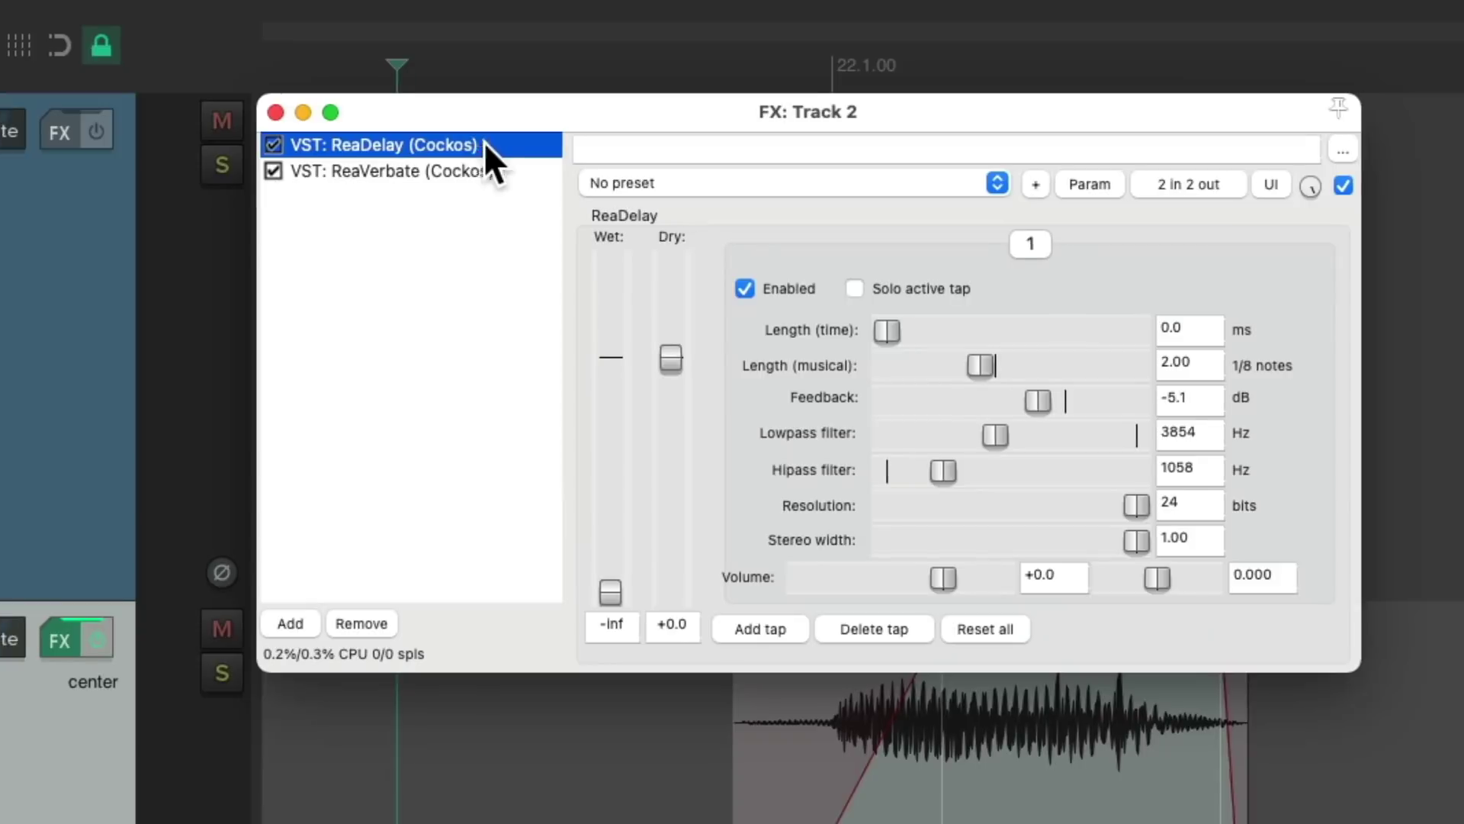
drag(560, 588, 566, 468)
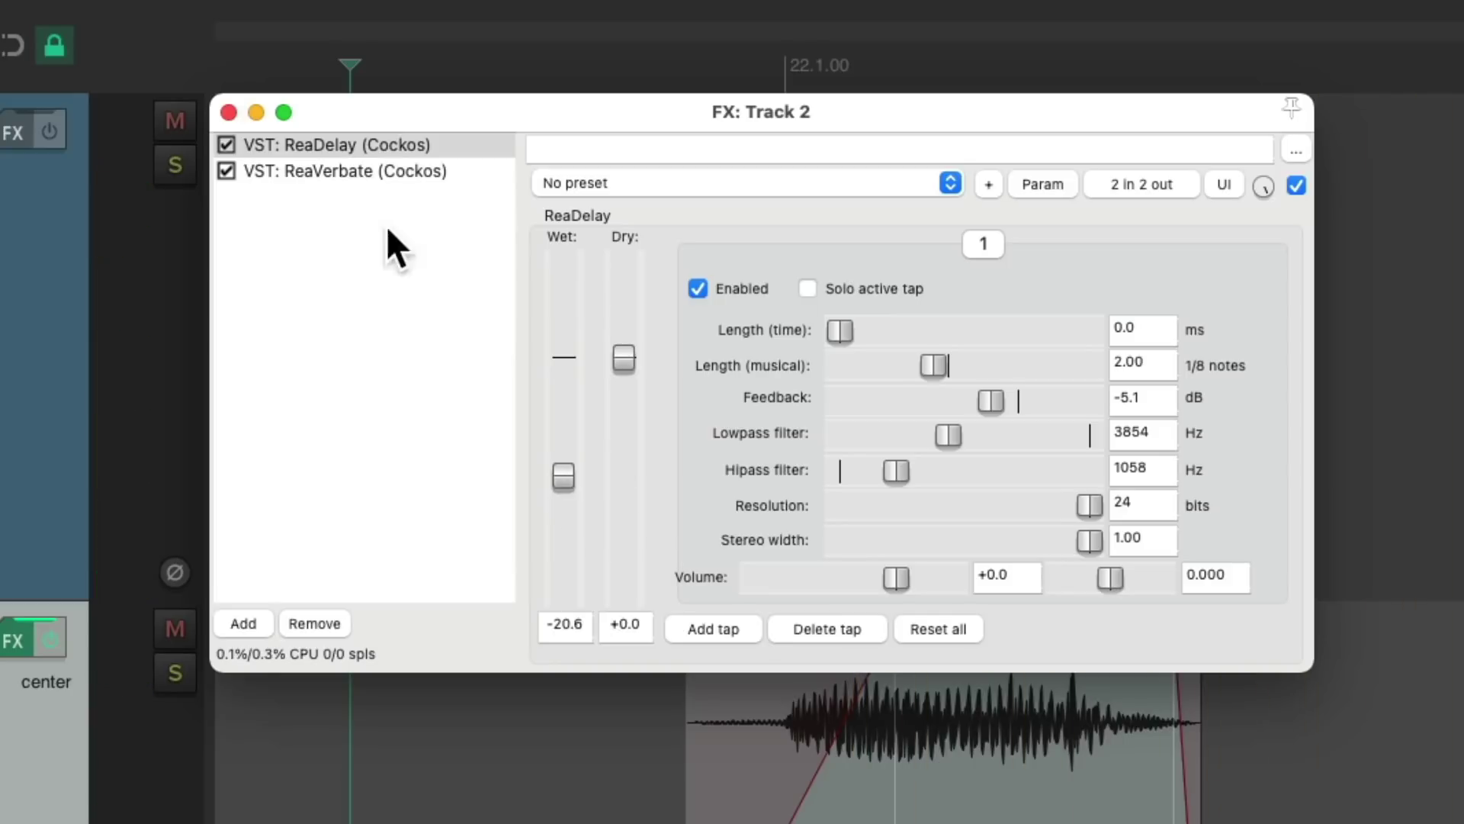
click(228, 113)
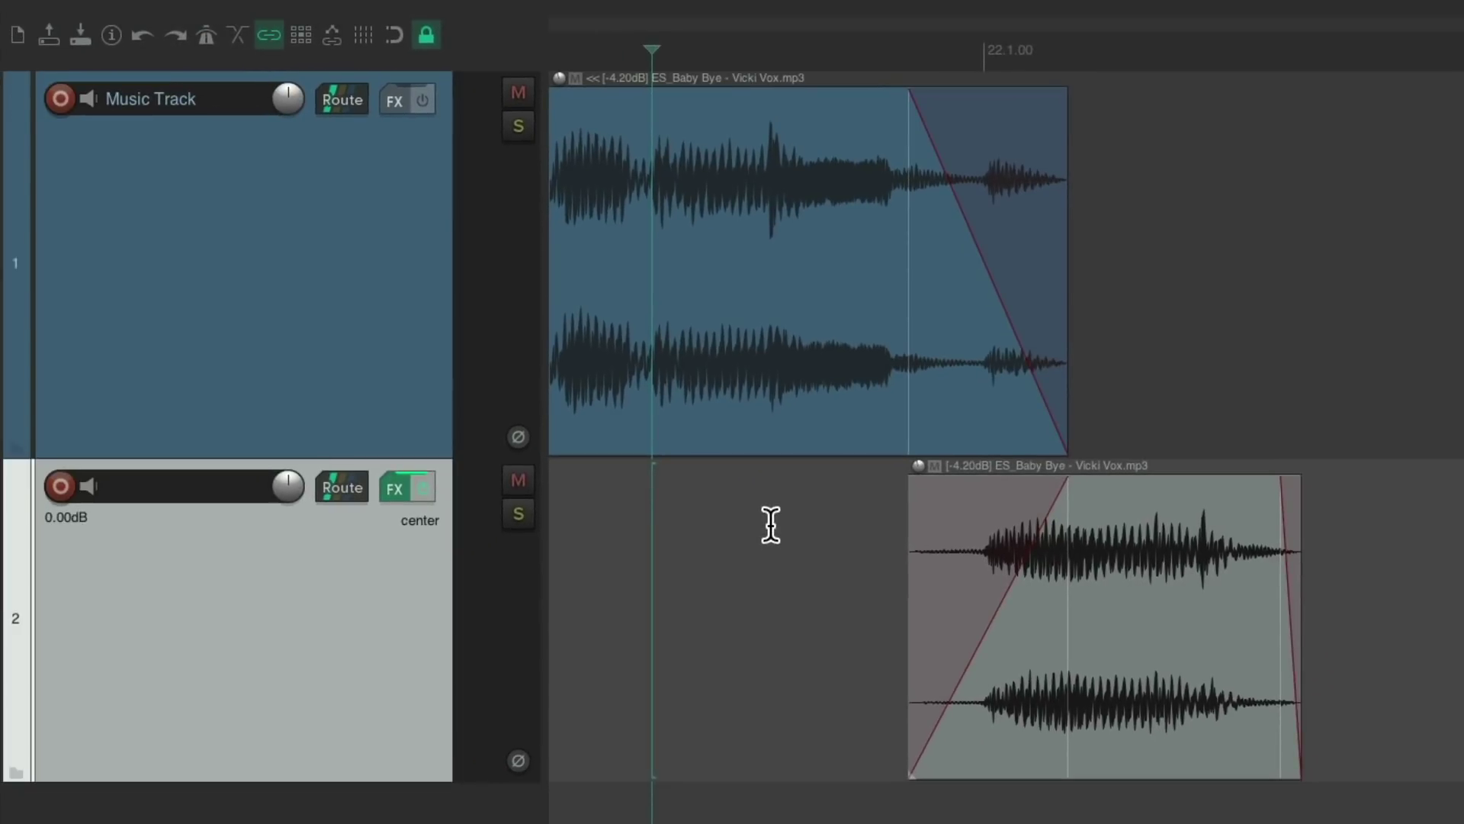
Step: Play the song from the item start and scroll to the final clip around bars 26–28
scroll(1156, 671, down, 6)
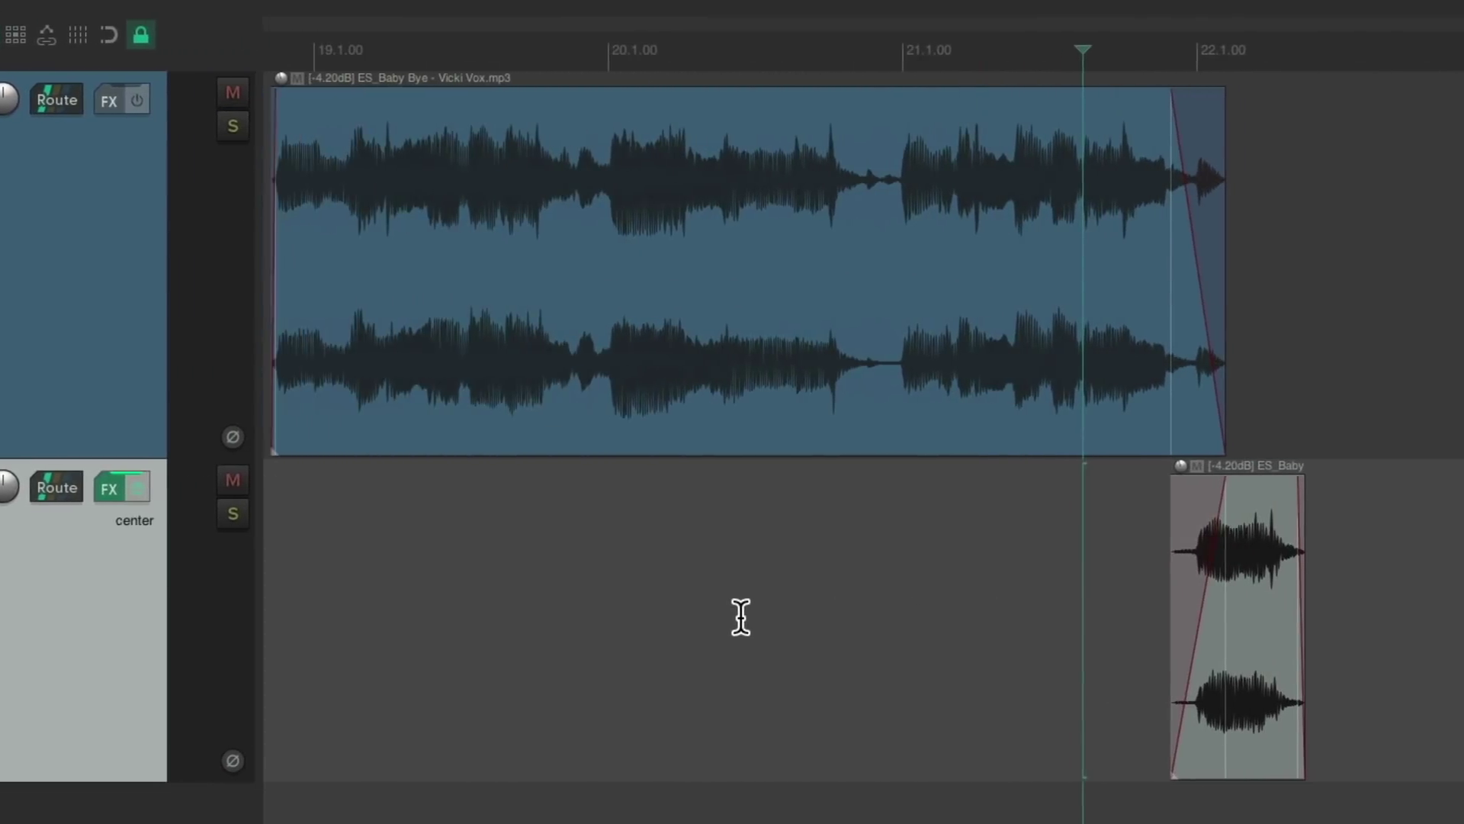
scroll(741, 616, down, 2)
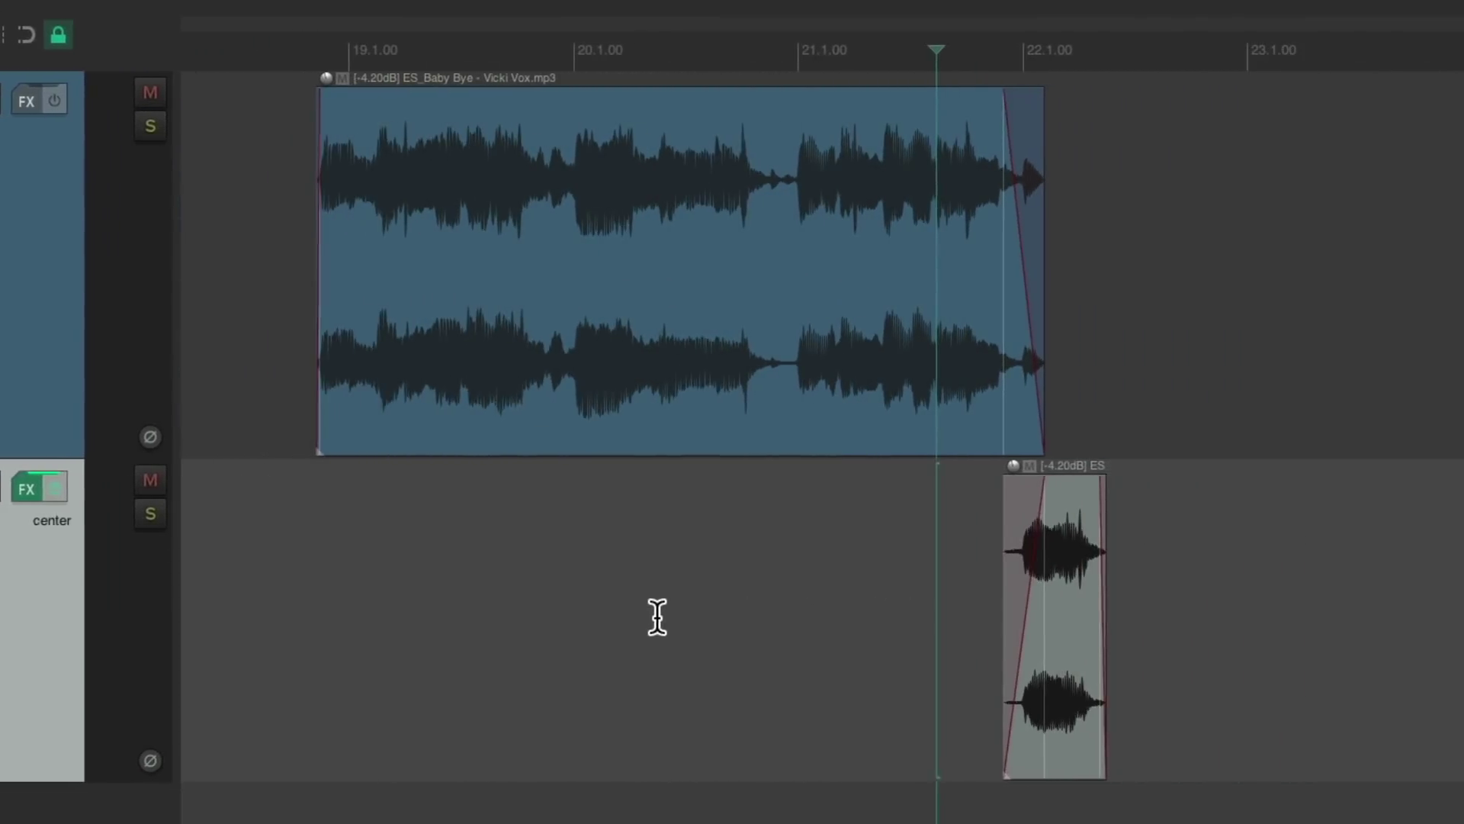
click(319, 377)
key(space)
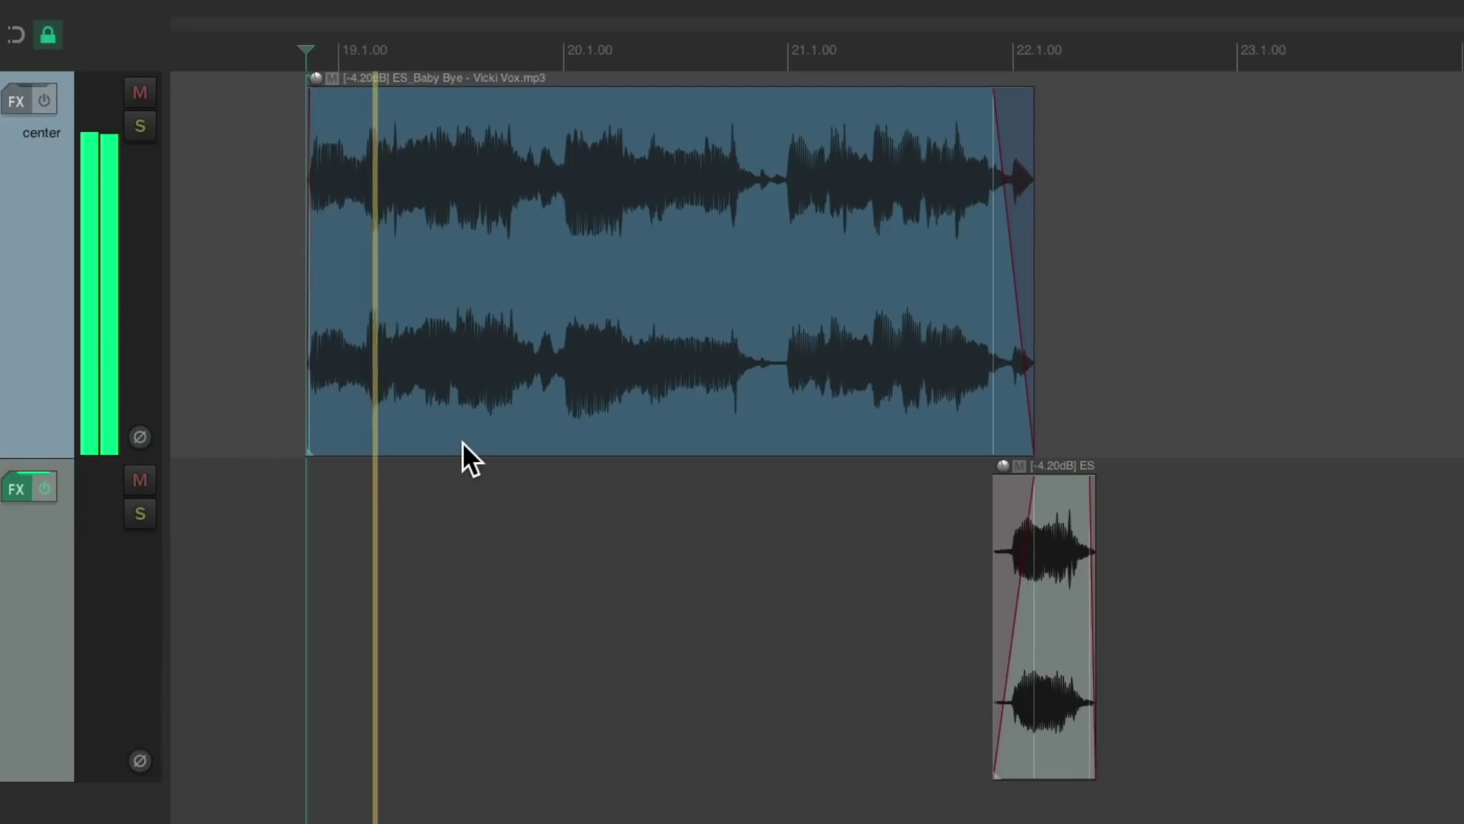
scroll(686, 21, up, 2)
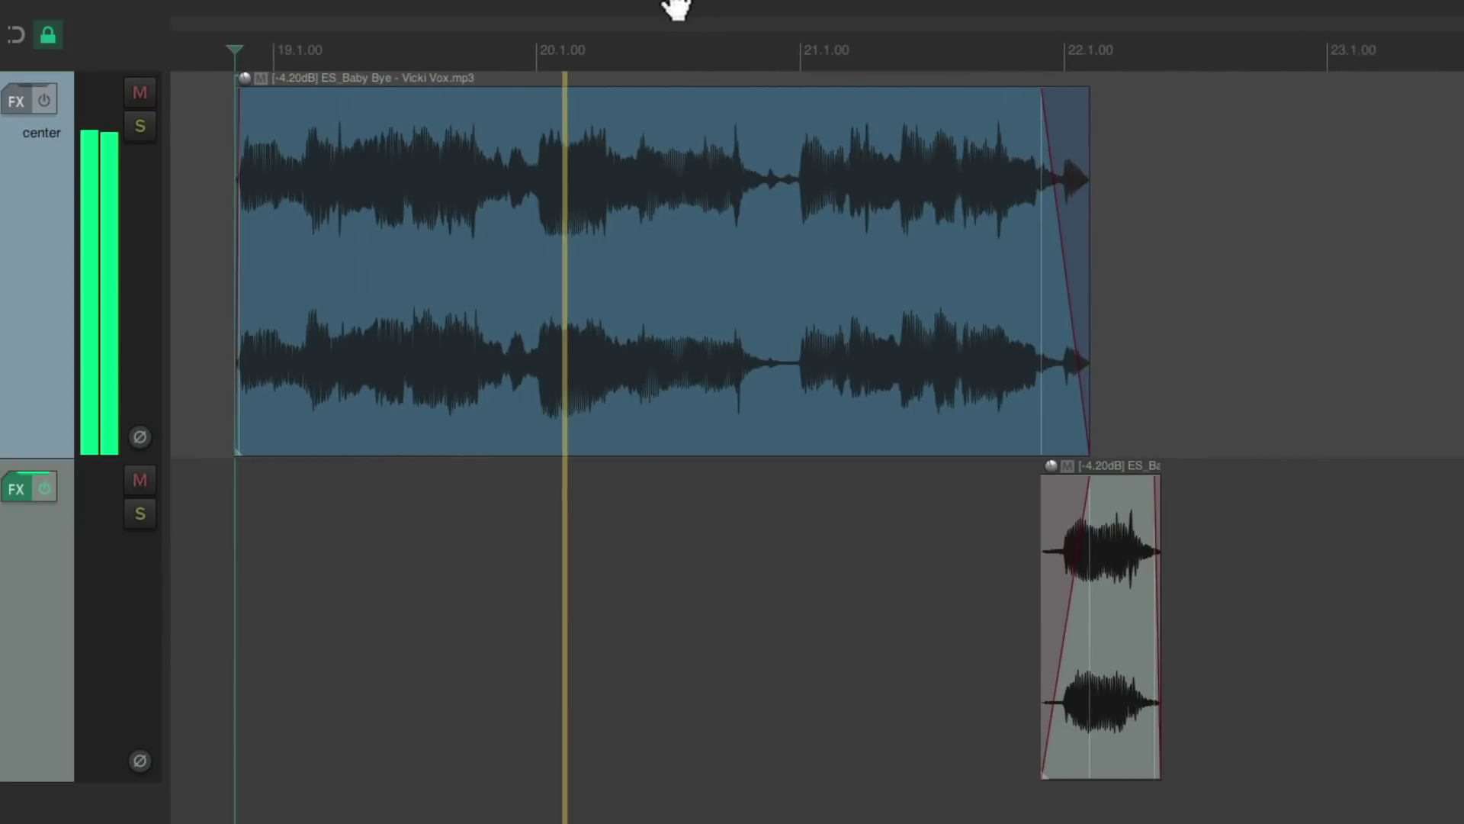
scroll(854, 519, right, 3)
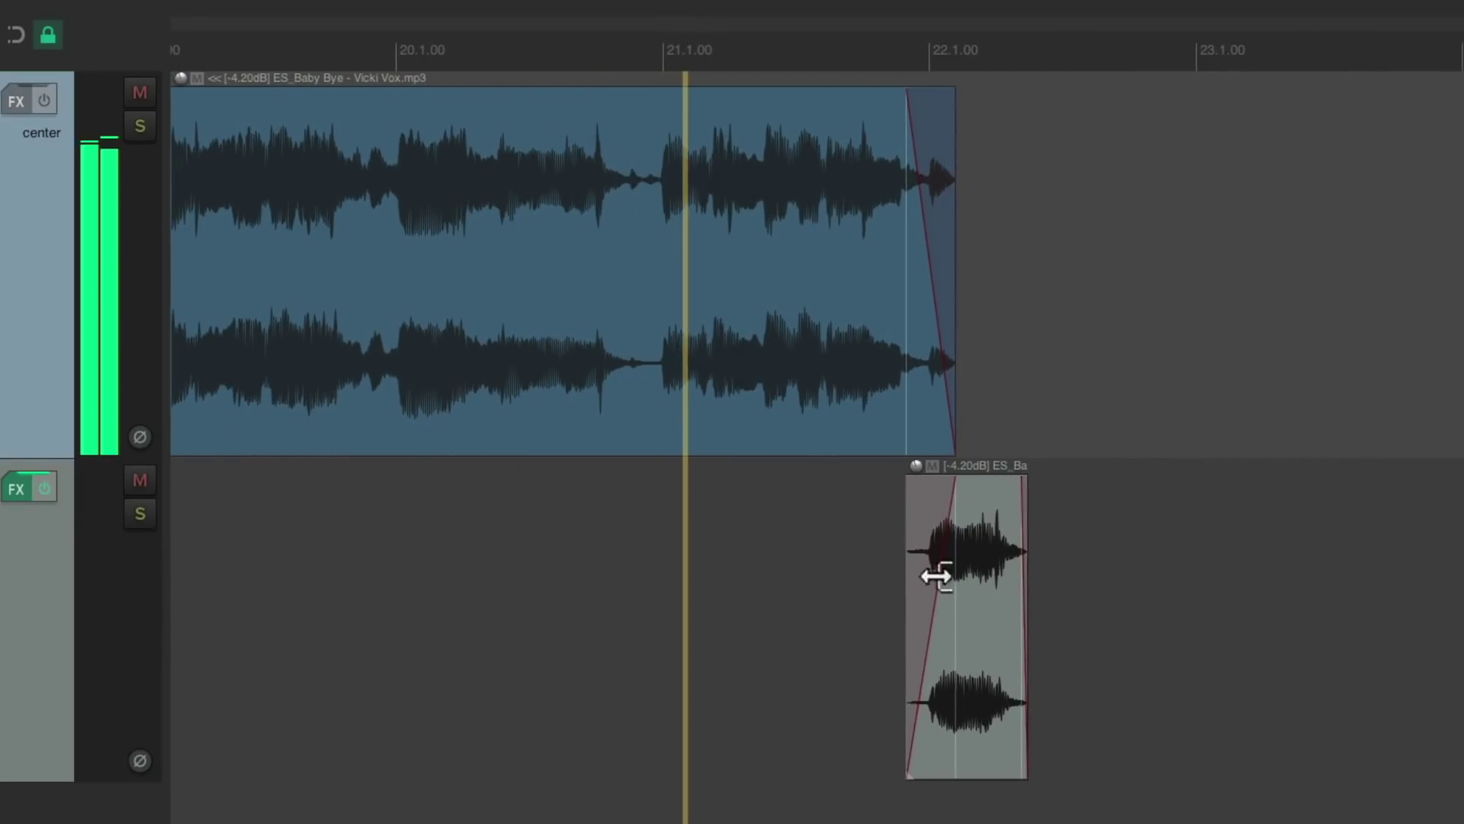
scroll(948, 595, up, 3)
scroll(759, 665, right, 4)
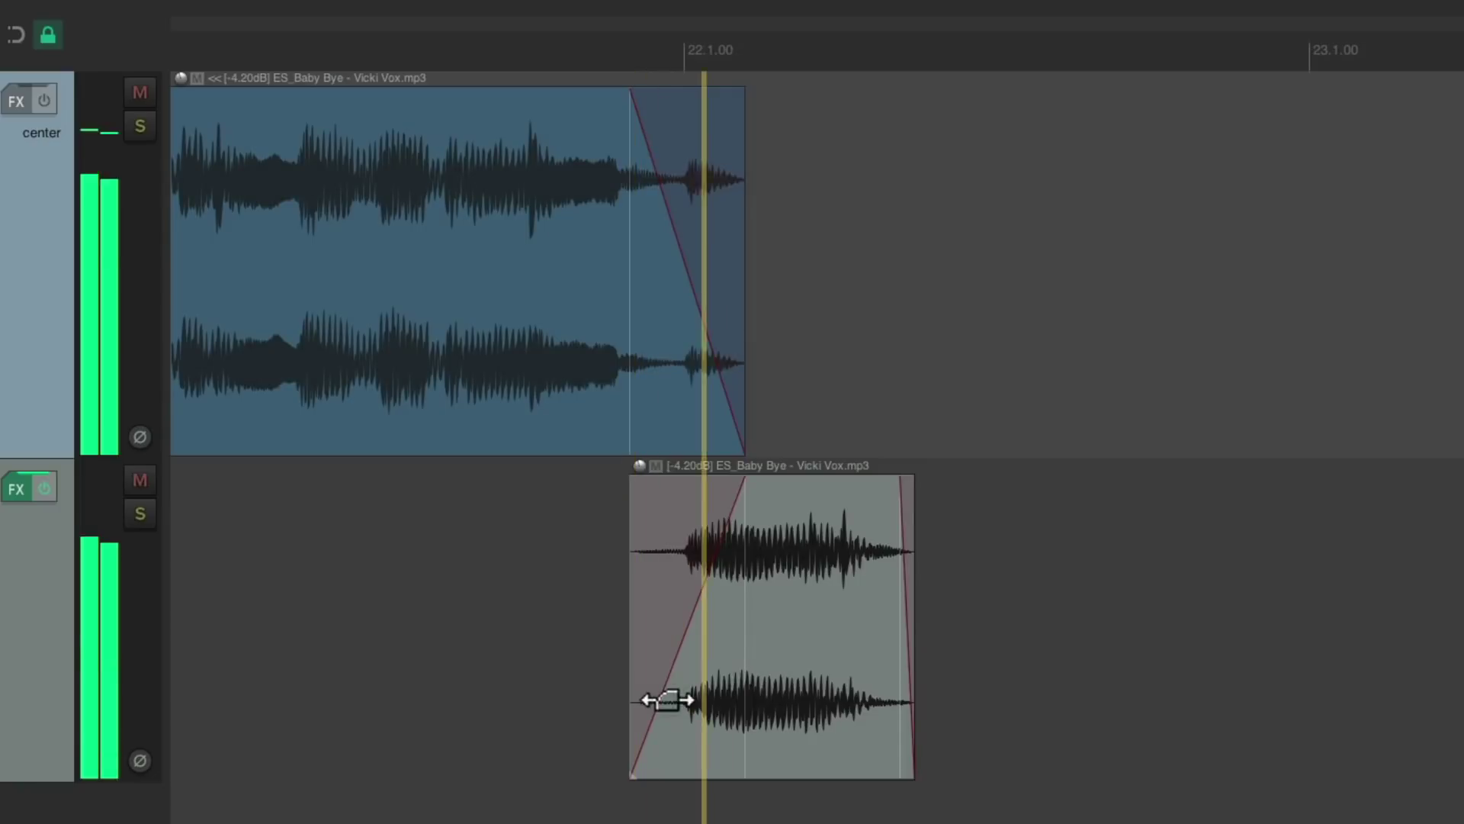
scroll(850, 695, down, 2)
scroll(849, 696, down, 2)
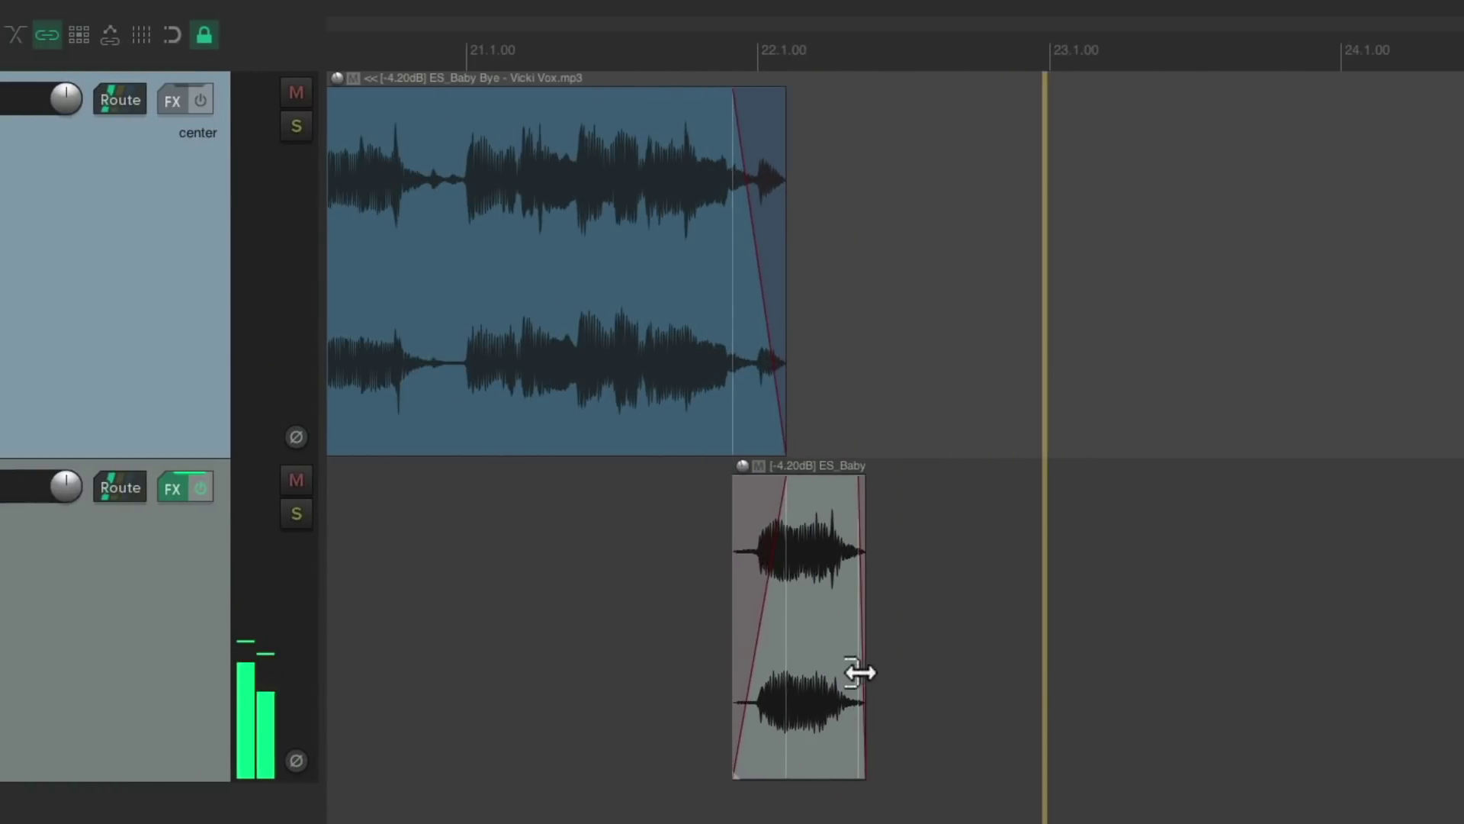
key(space)
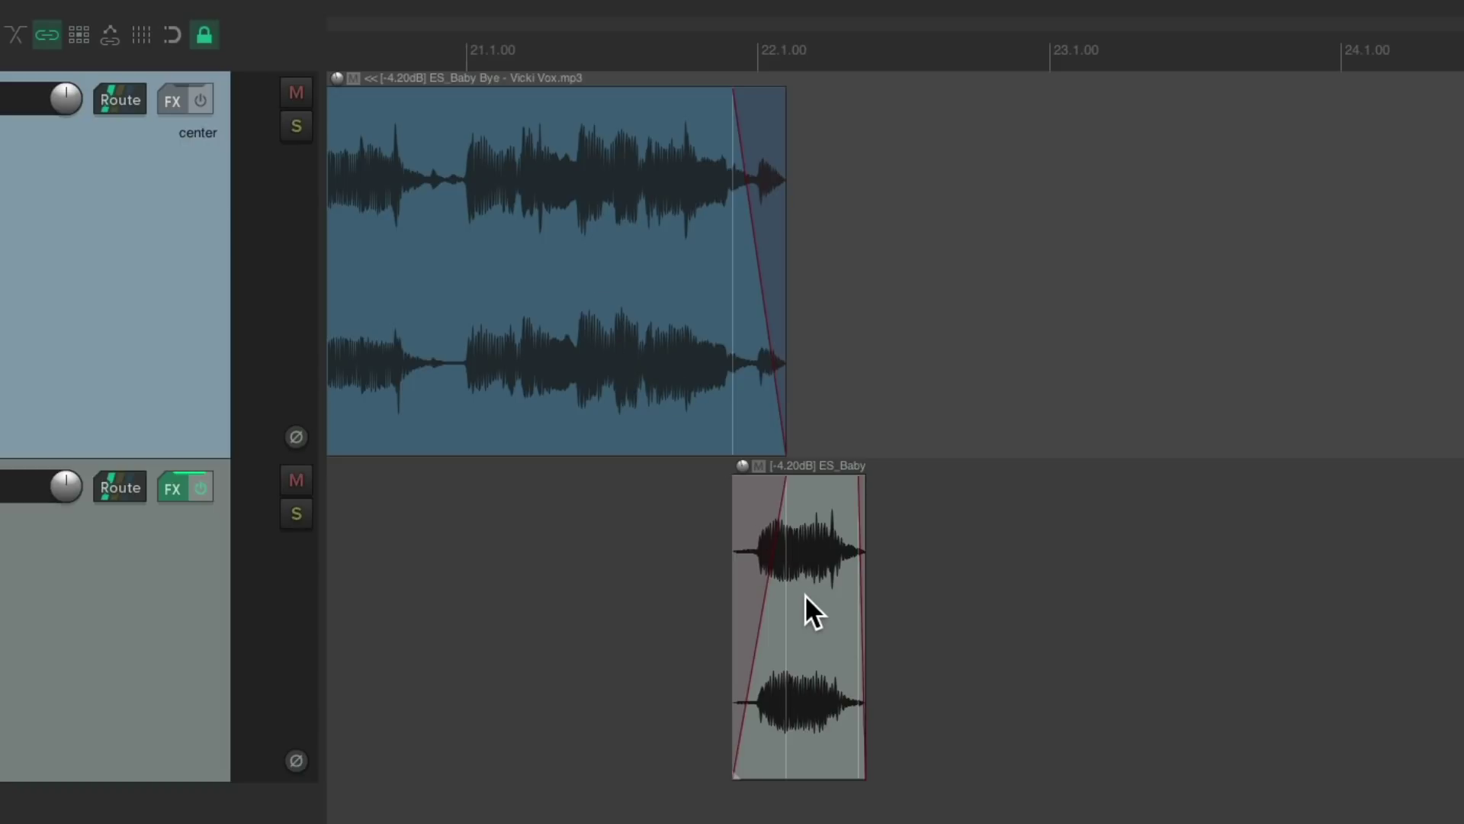
scroll(832, 595, down, 3)
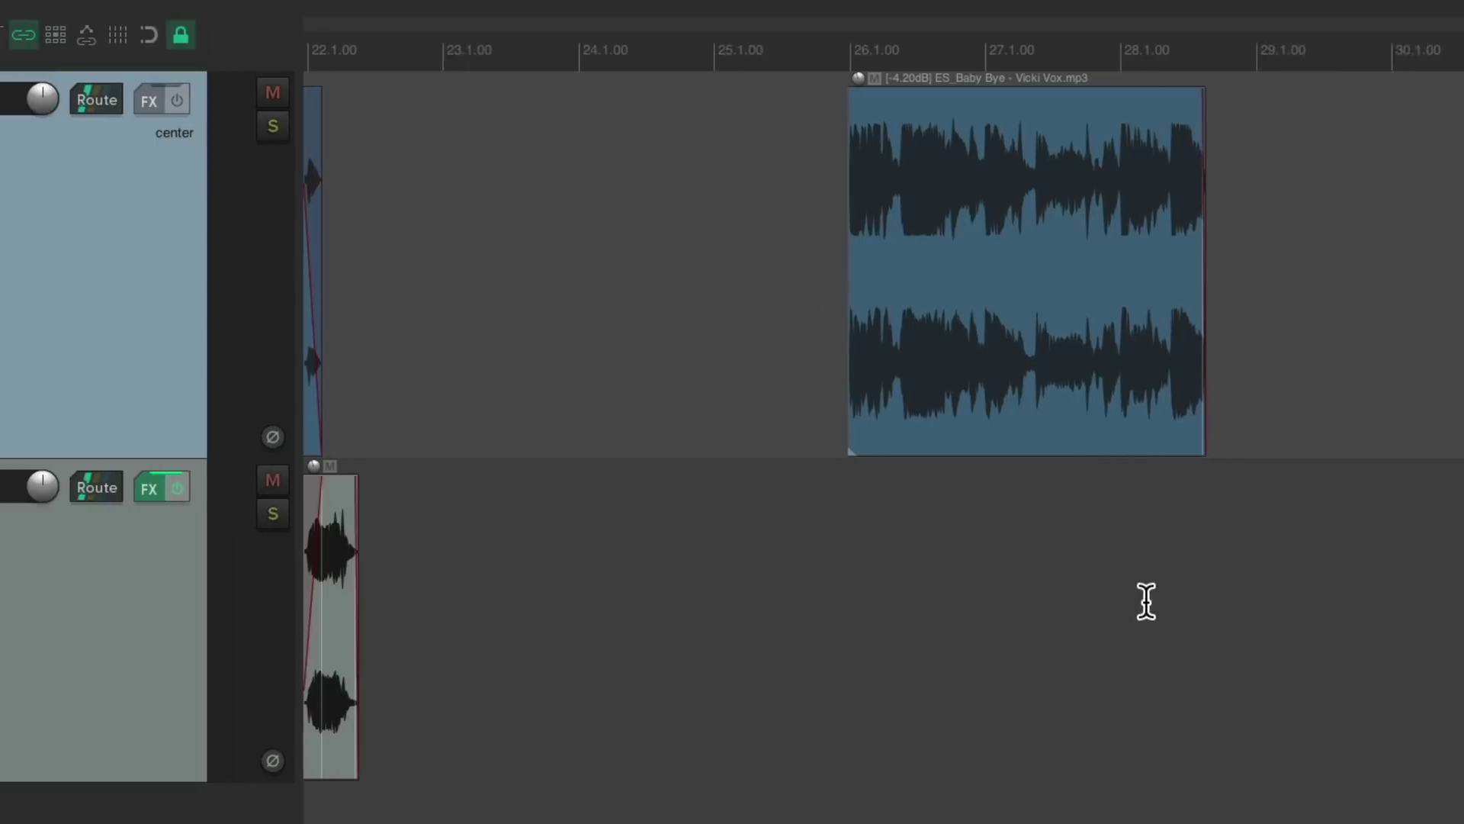
scroll(1168, 603, up, 3)
Step: Play the last clip from just before its start, then zoom in on its ending
click(367, 283)
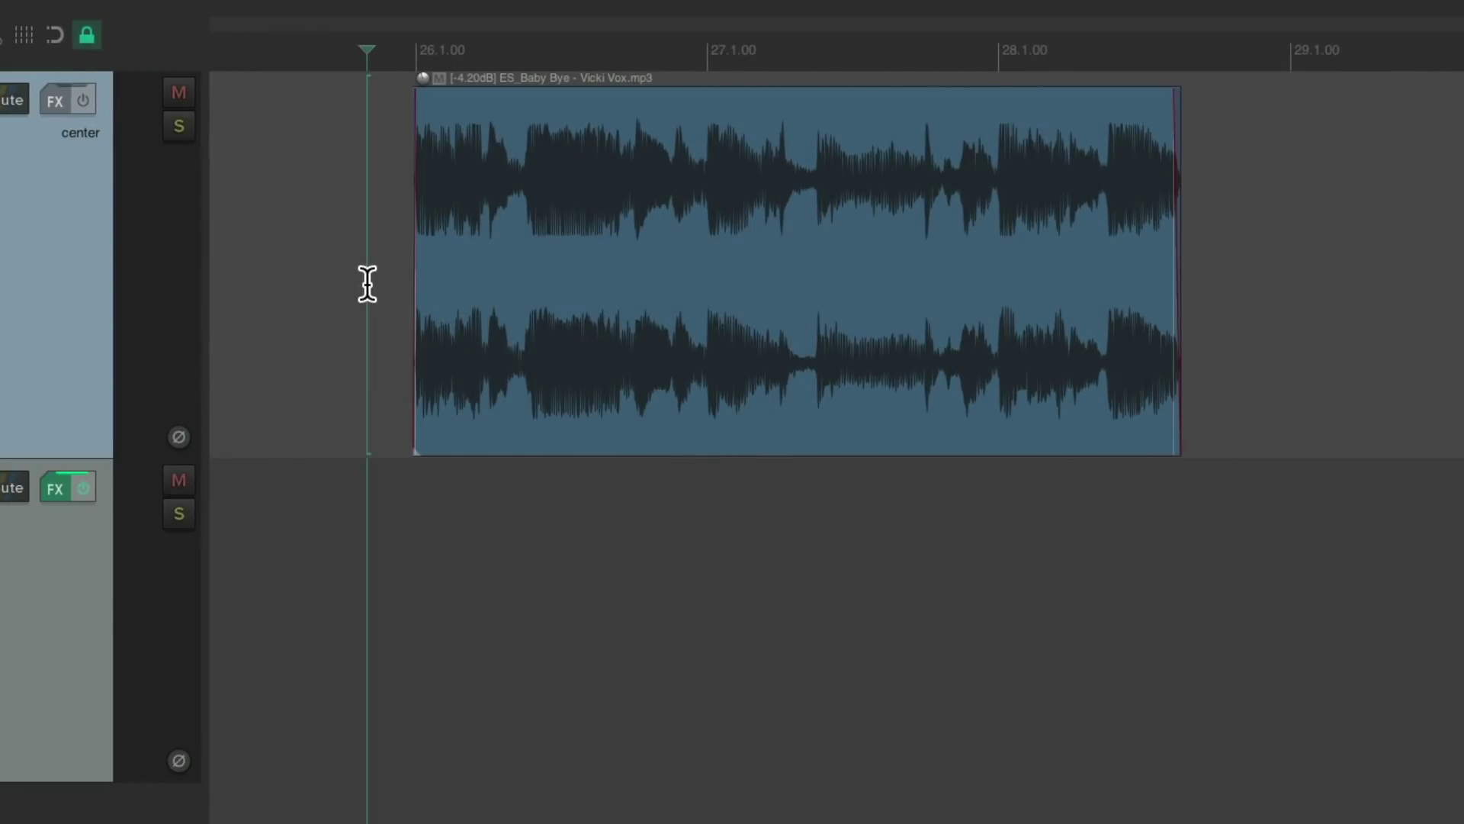
key(space)
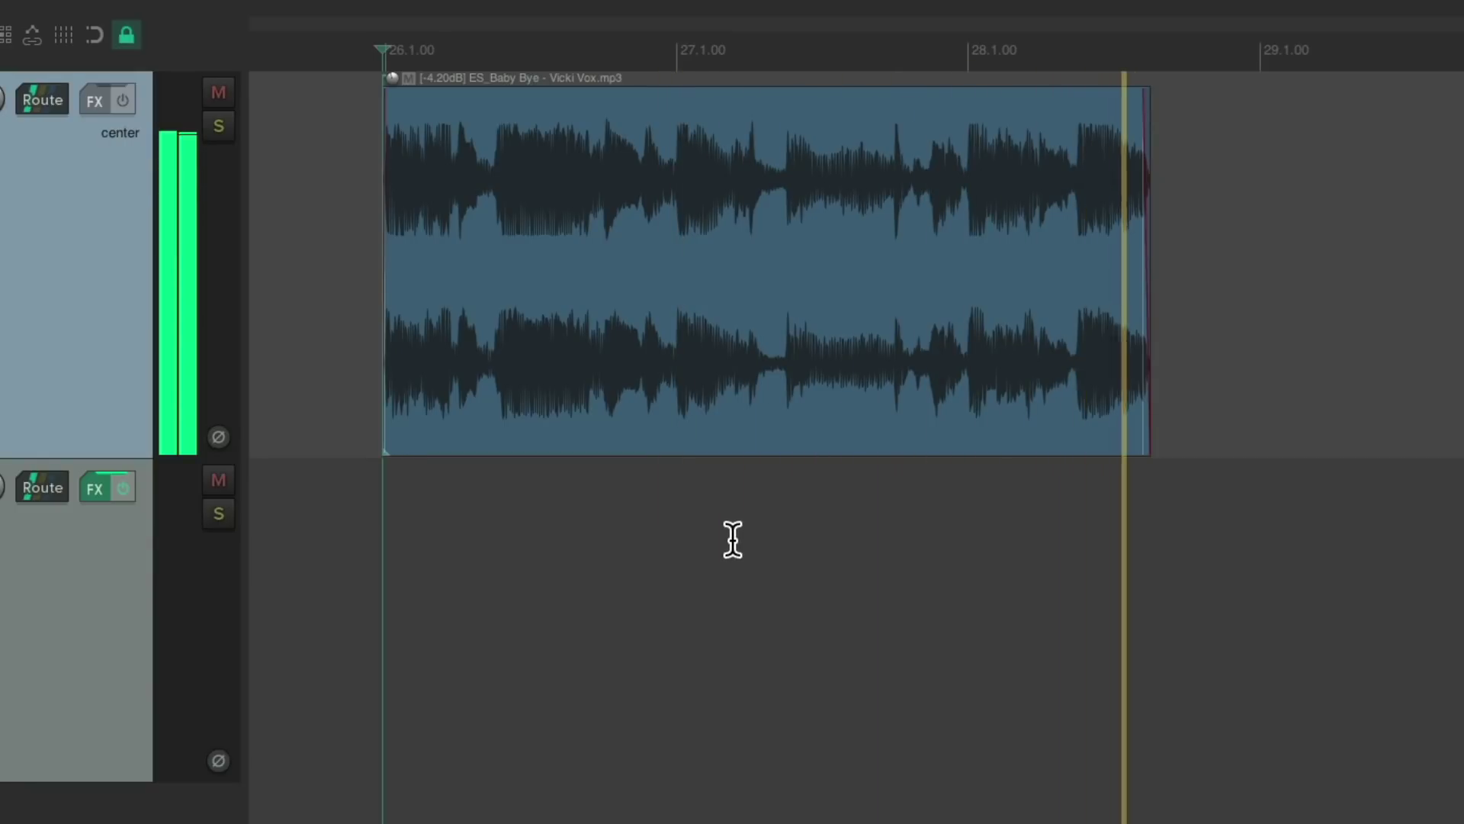
key(space)
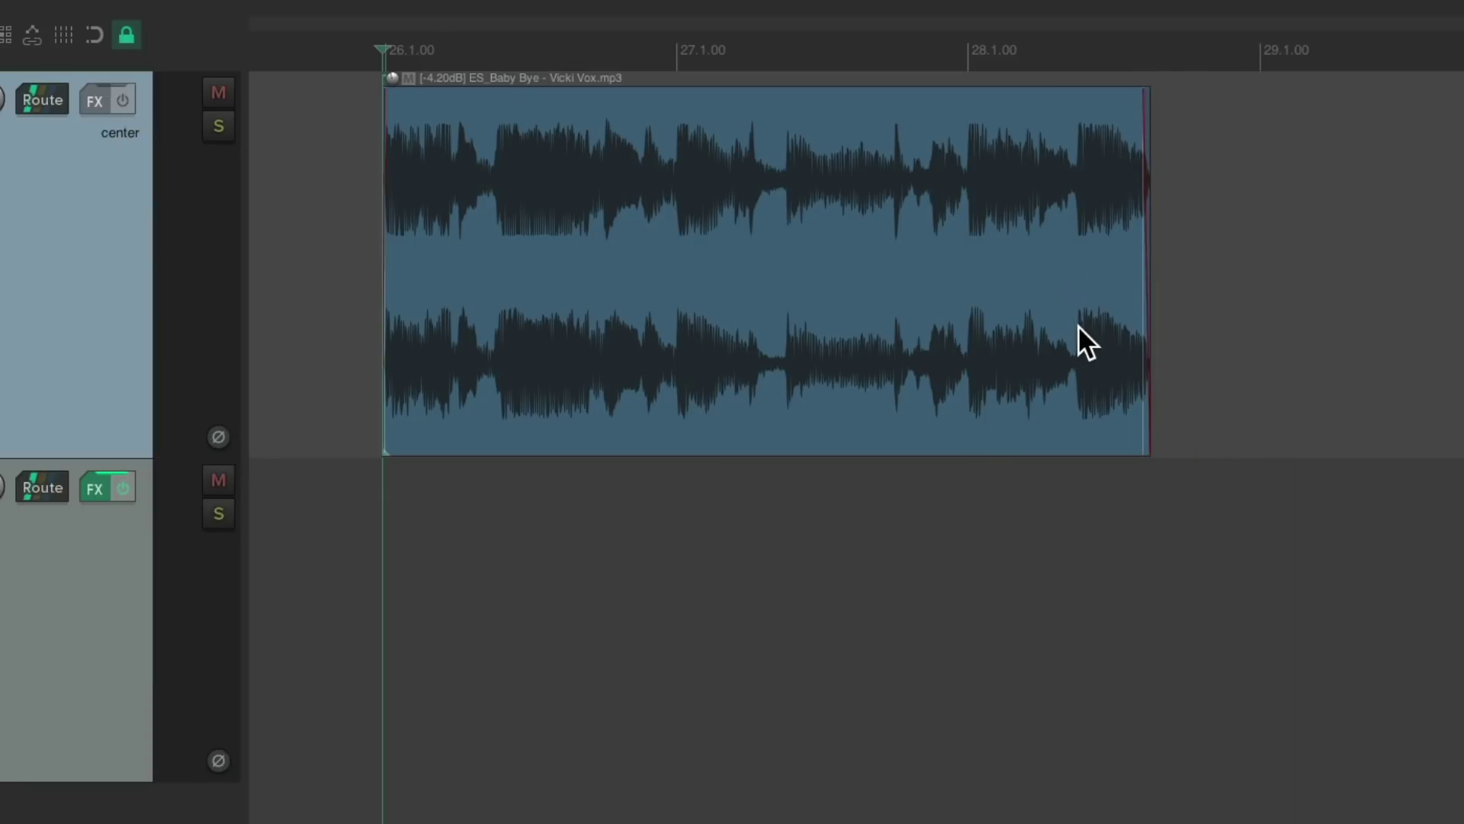
scroll(1170, 519, up, 5)
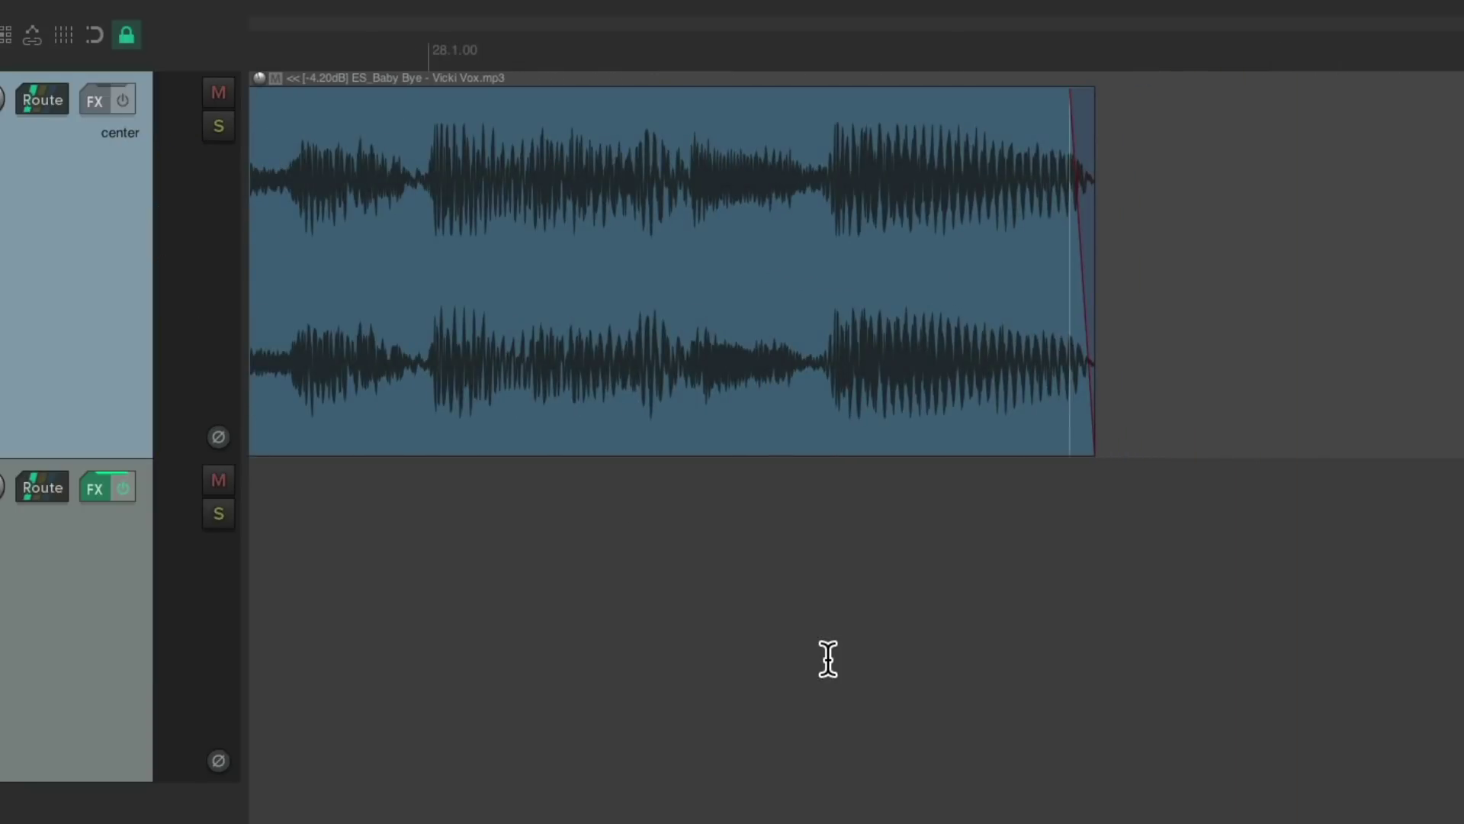
scroll(828, 658, right, 3)
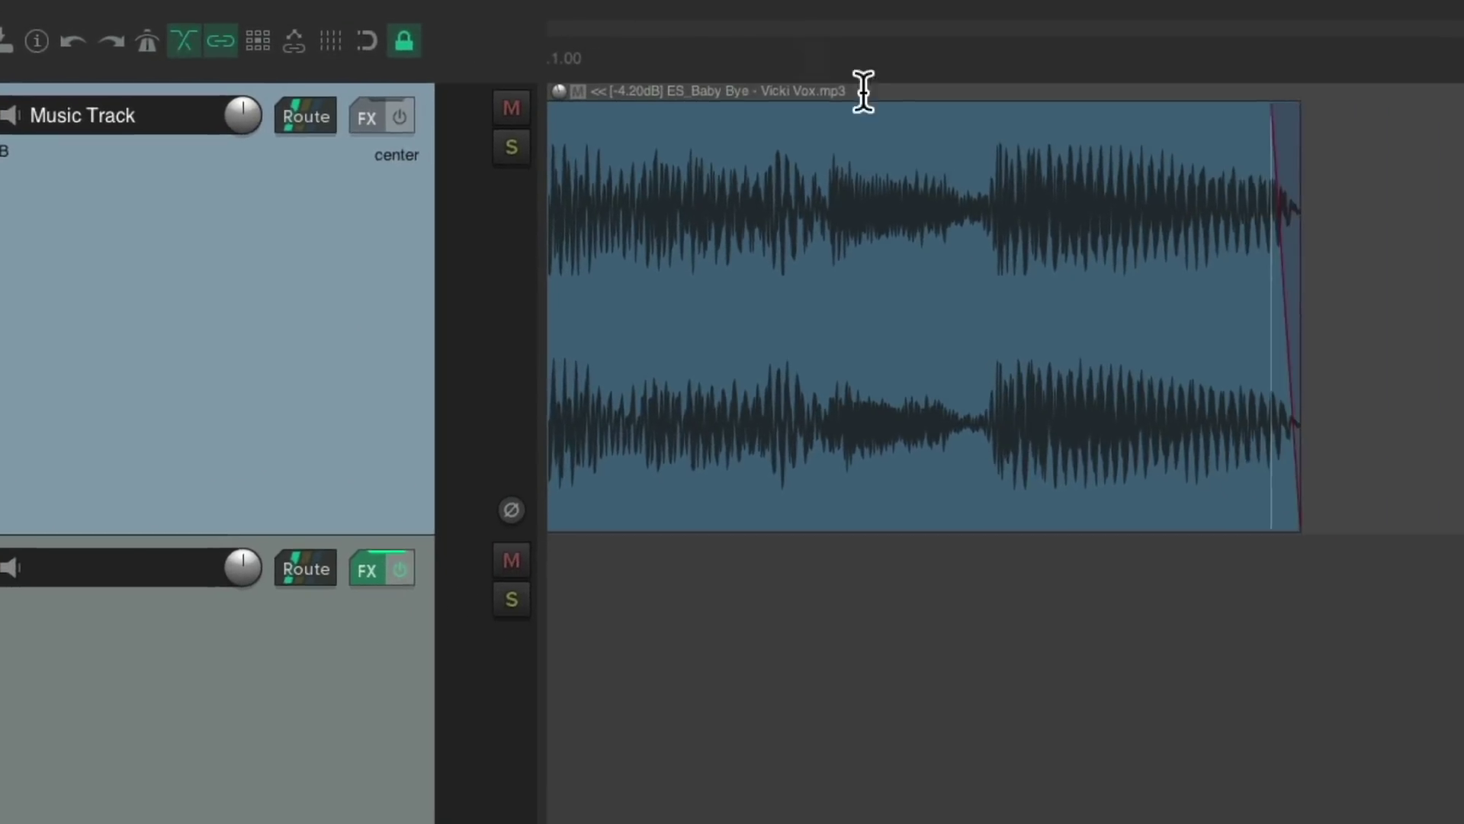
Step: Split the final clip before its last phrase, widen the crossfade, and move the ending piece to track 2
key(s)
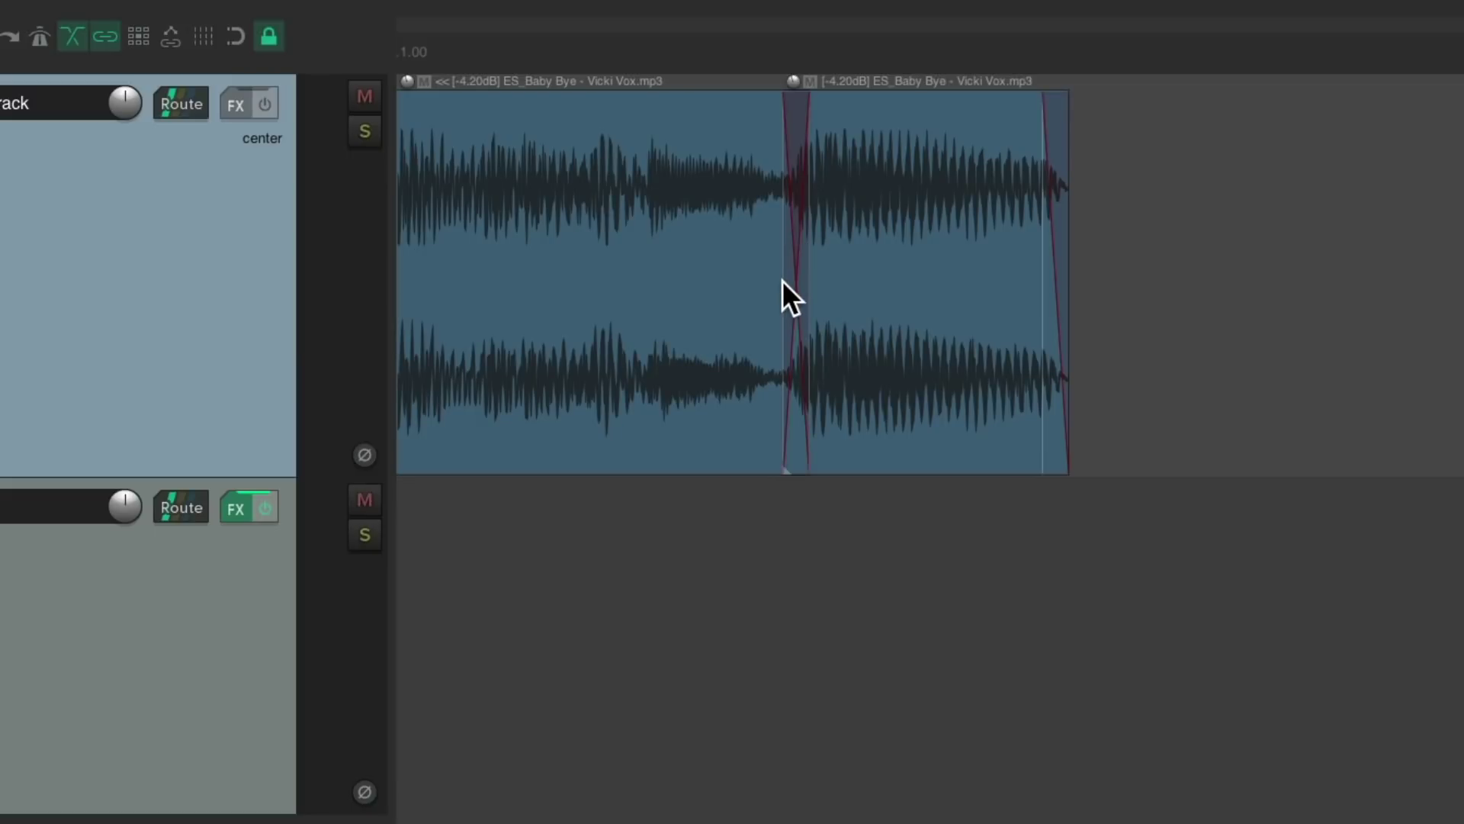
scroll(877, 229, up, 5)
drag(708, 282, 805, 291)
scroll(932, 350, left, 3)
drag(932, 349, 751, 328)
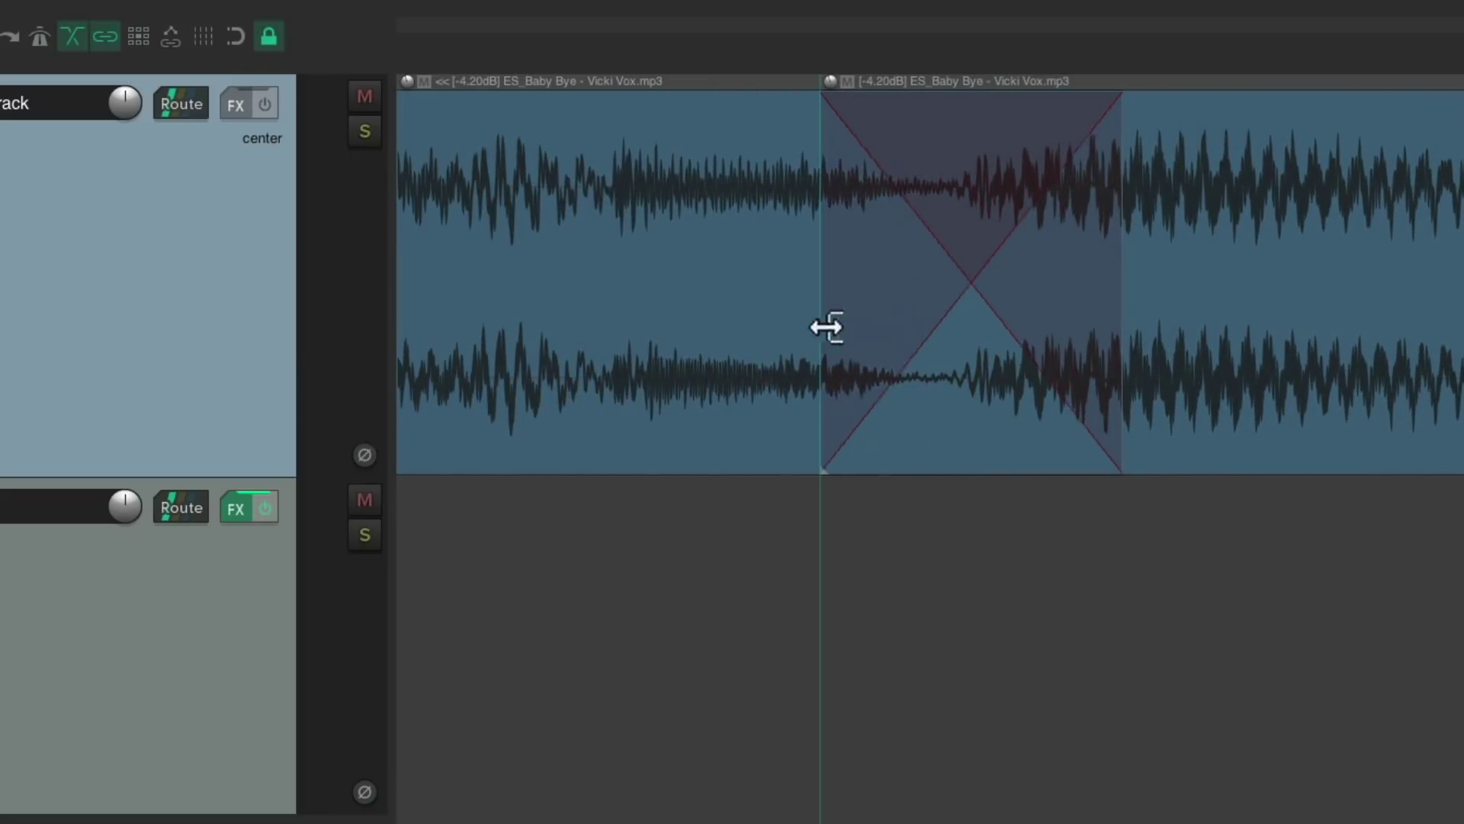
scroll(793, 389, down, 4)
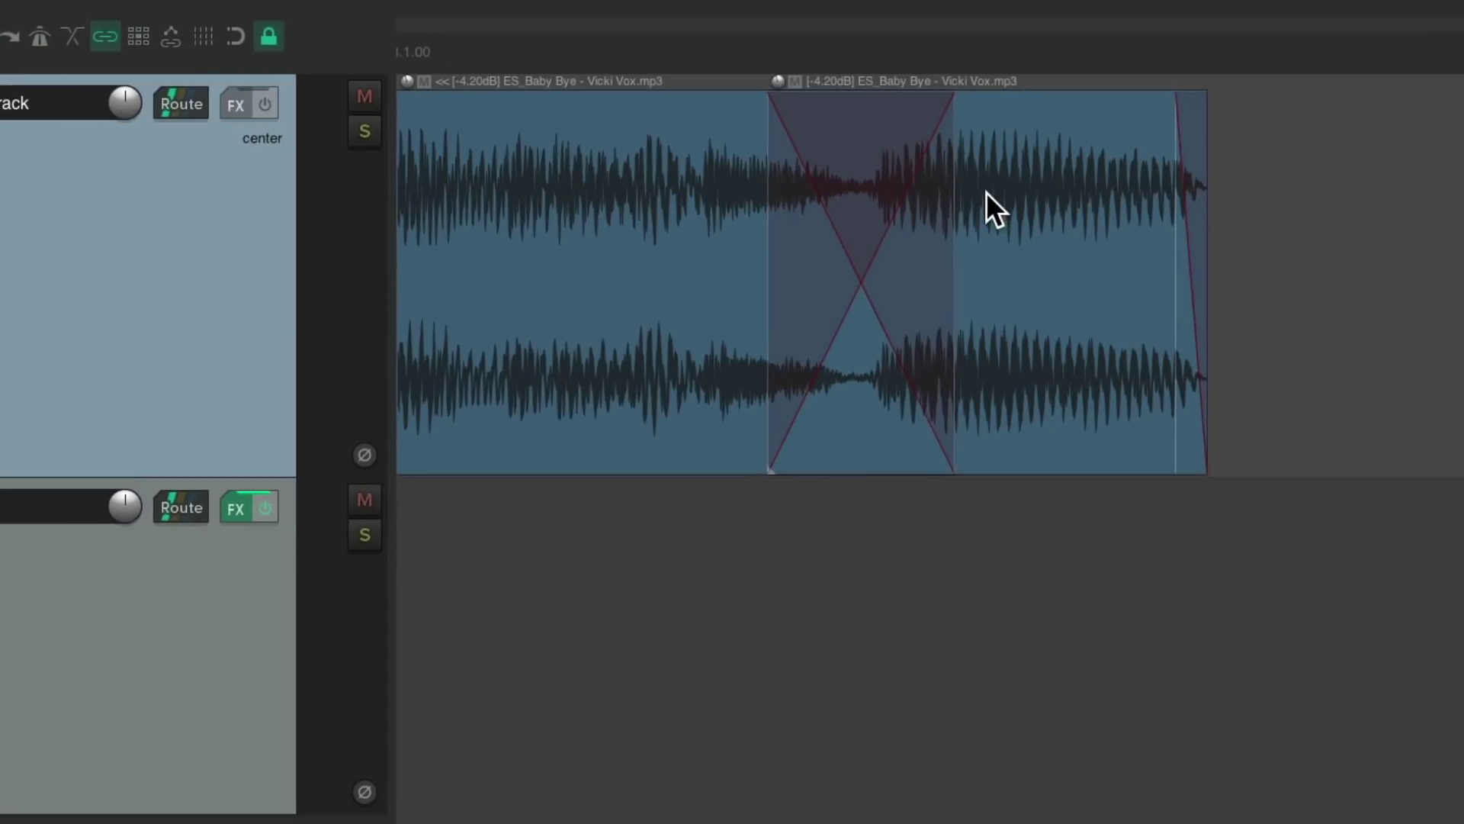
click(998, 414)
drag(997, 414, 1002, 537)
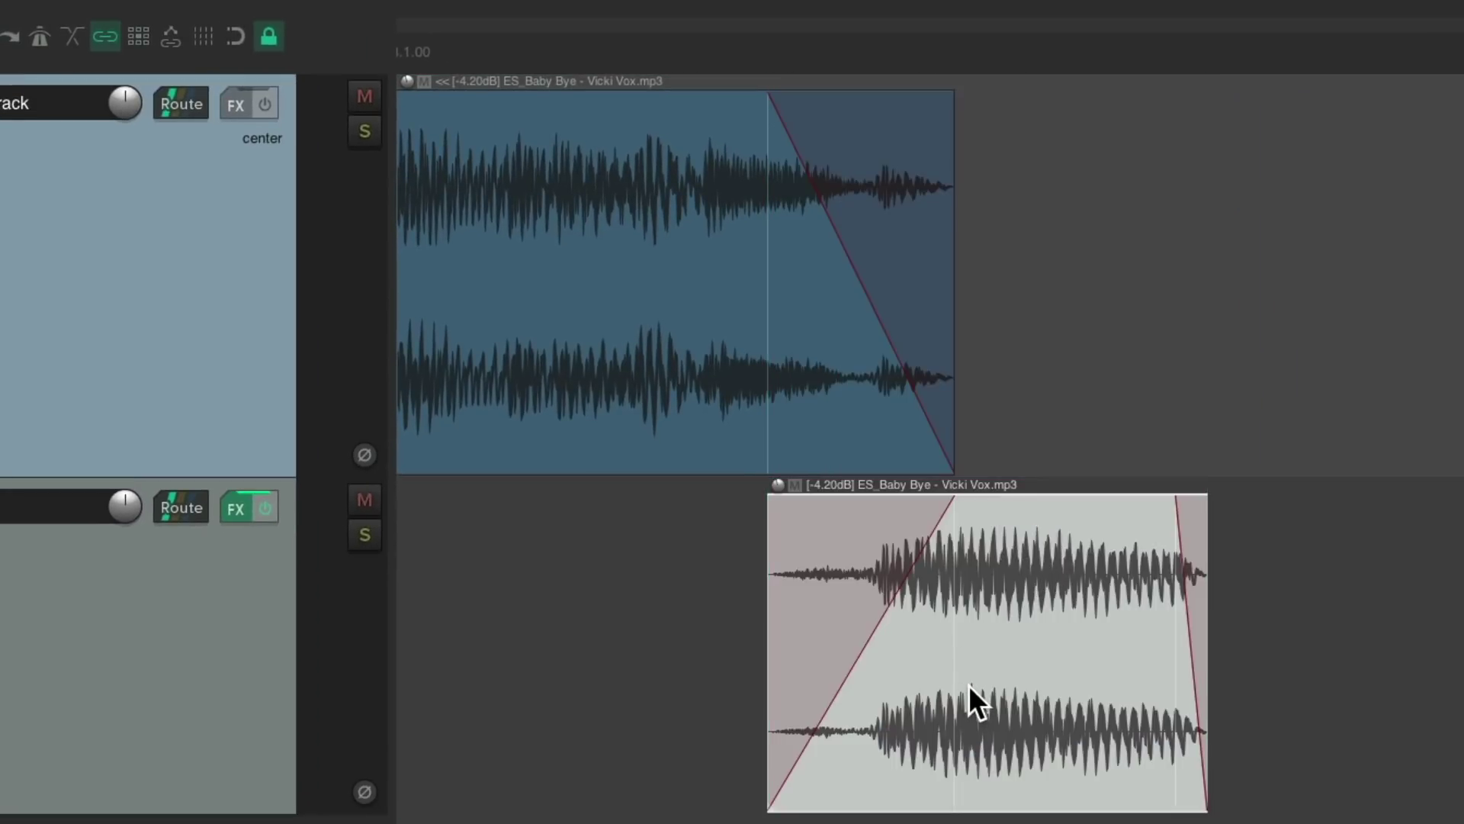
Step: Audition the split by playing from just before the ending and again from around bar 26
scroll(969, 685, down, 4)
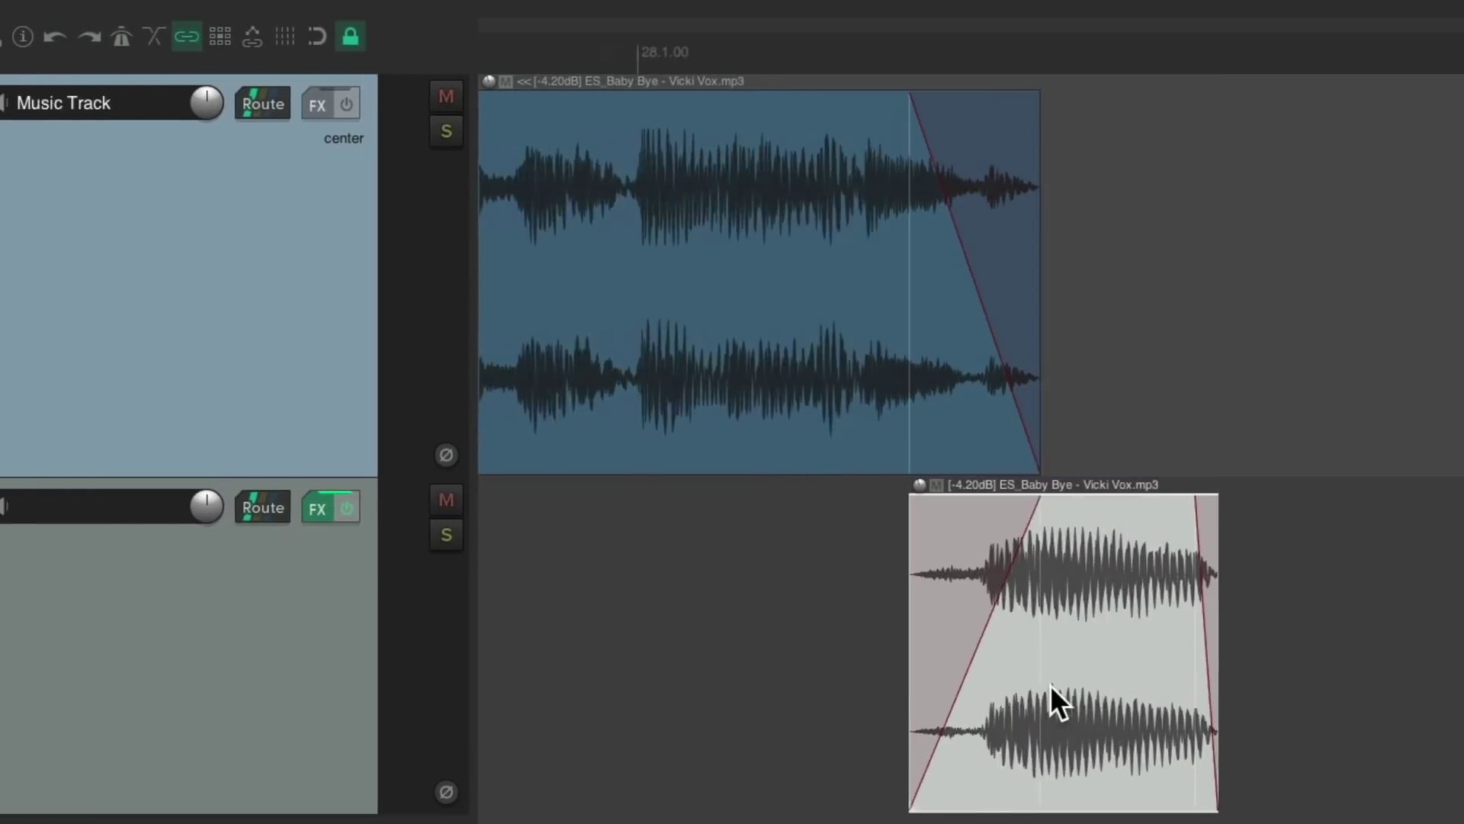
click(649, 644)
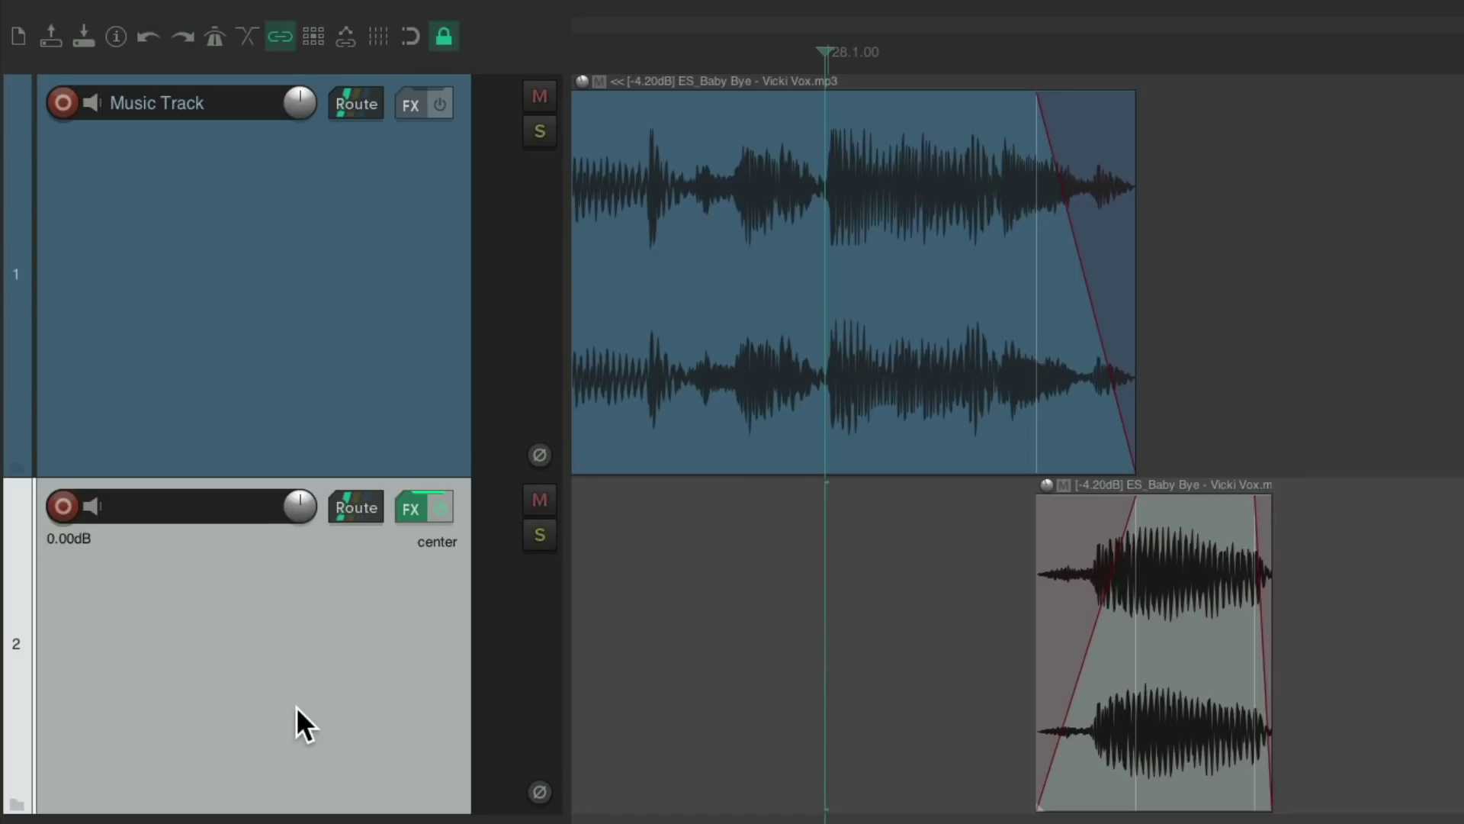
key(space)
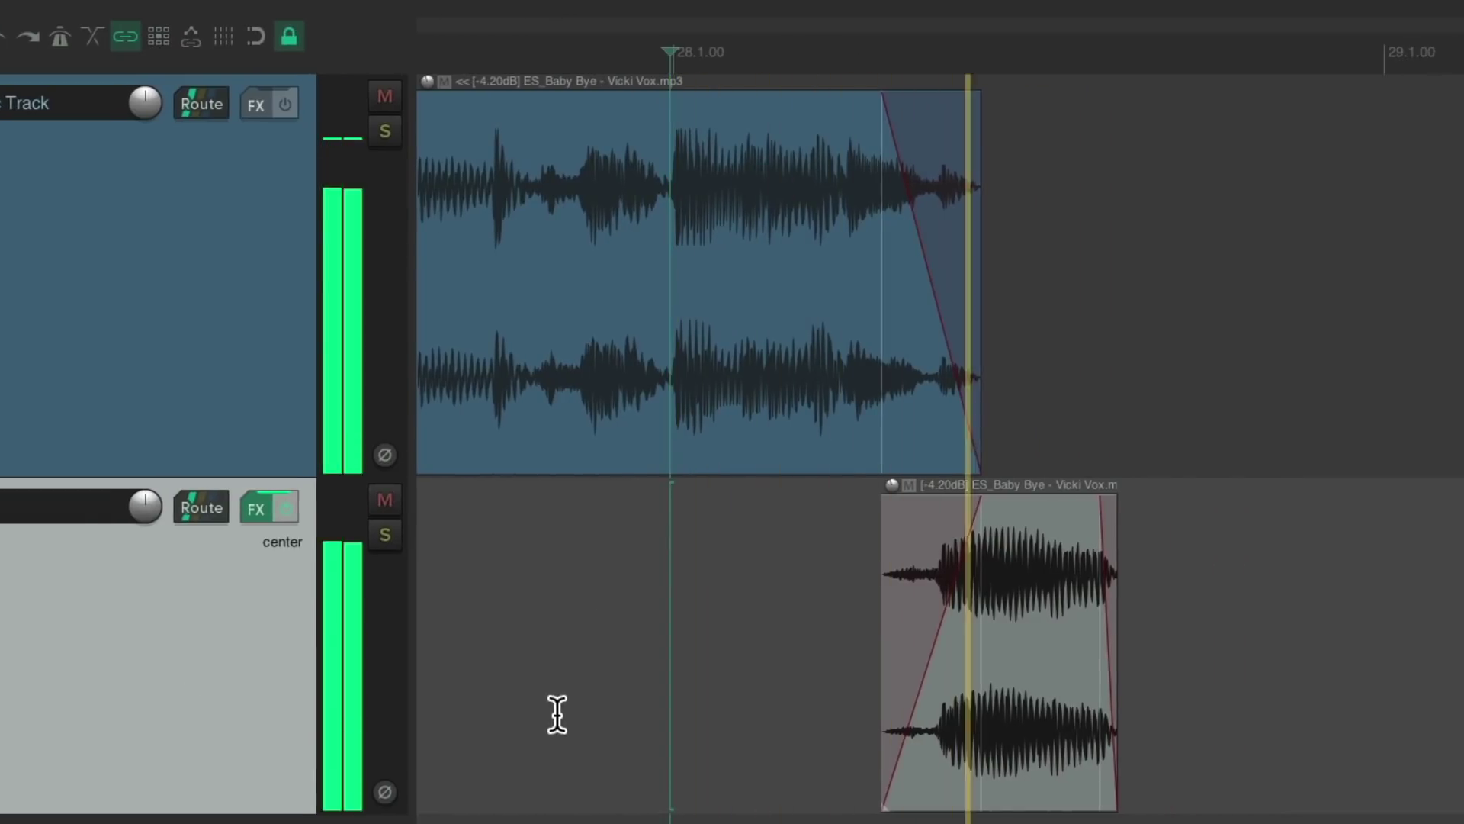
scroll(803, 703, down, 3)
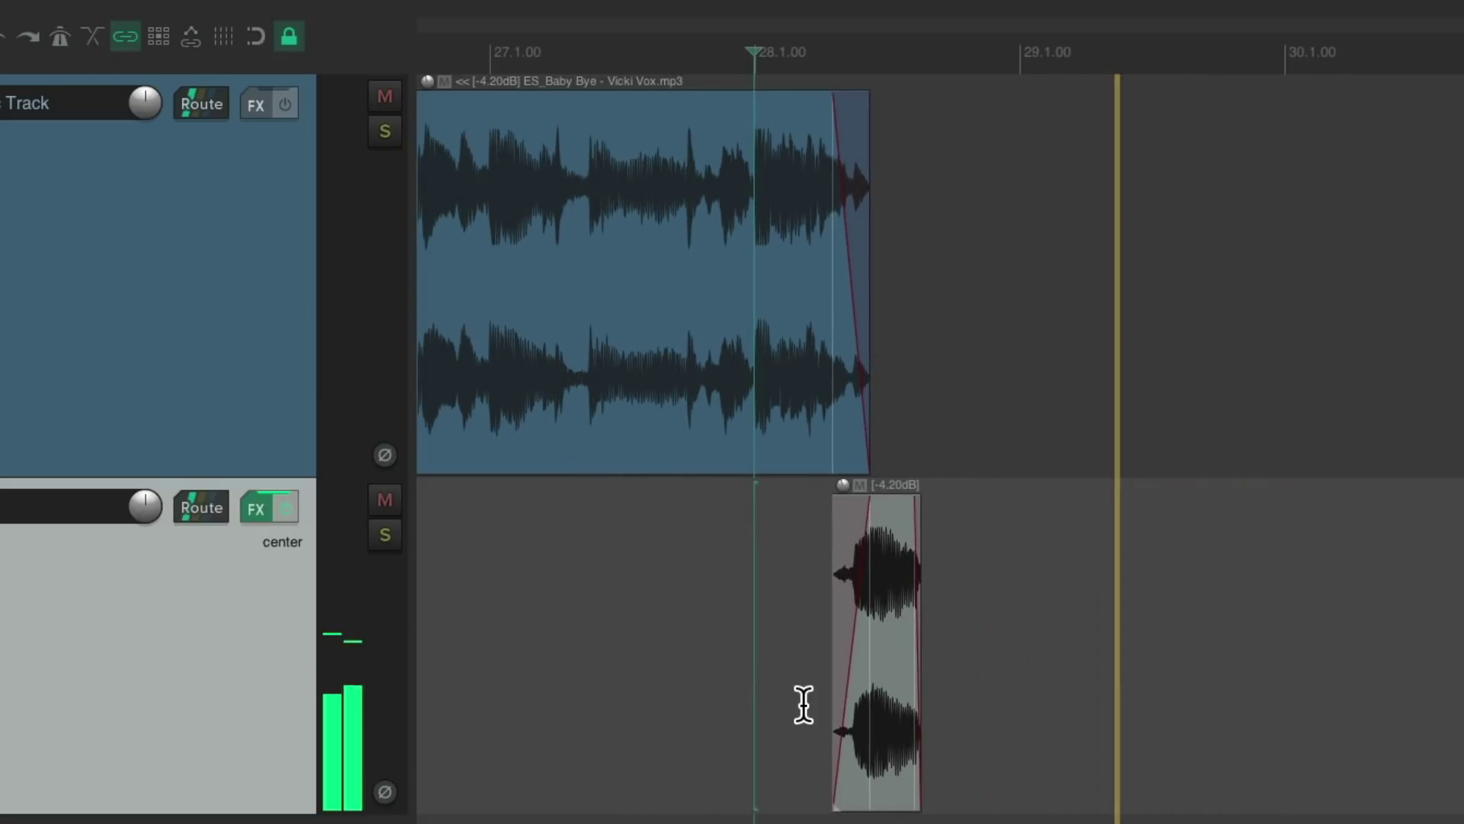
scroll(801, 703, down, 2)
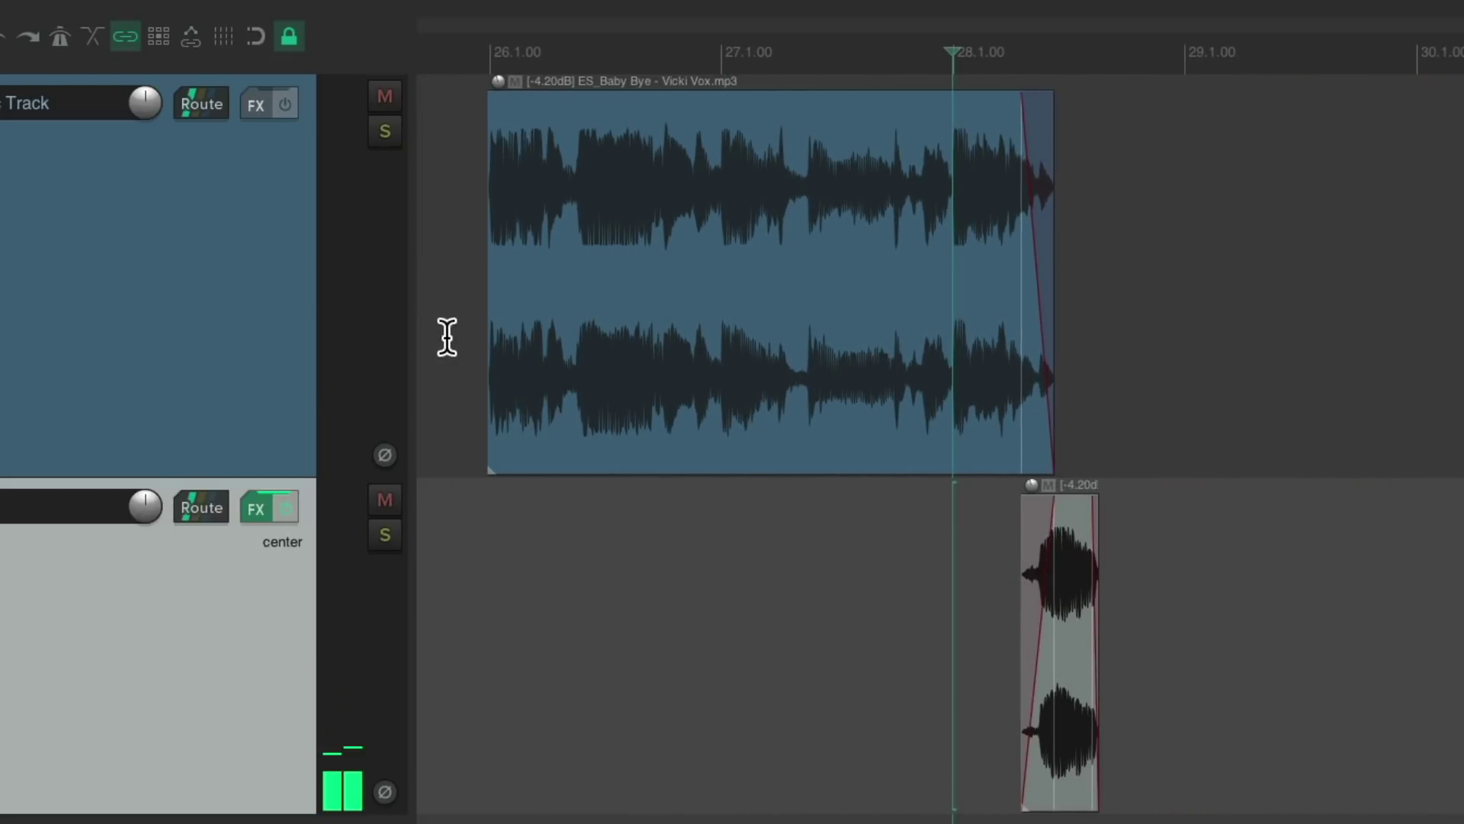
click(447, 336)
scroll(689, 534, up, 3)
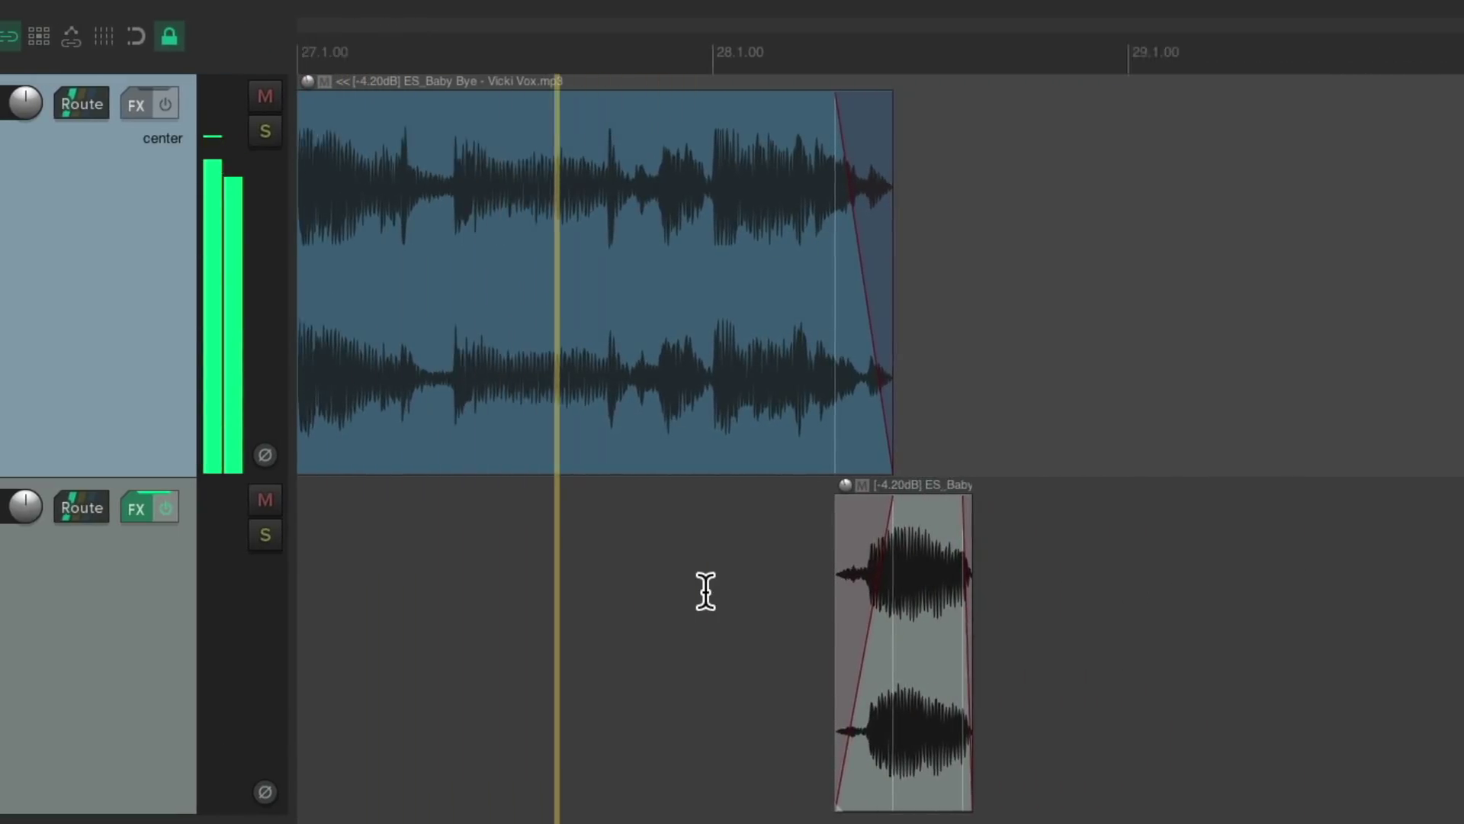
scroll(778, 678, up, 3)
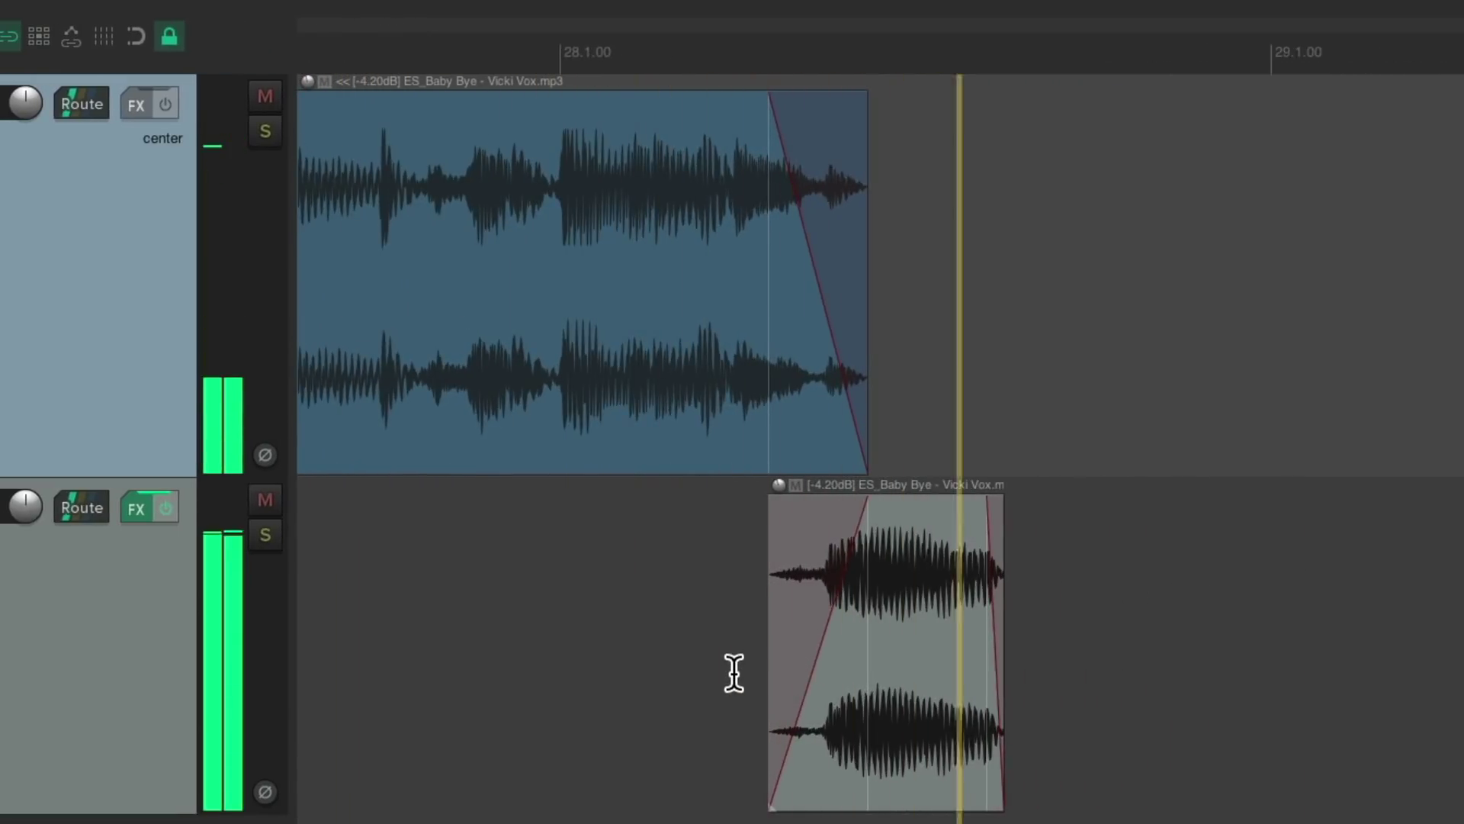
scroll(734, 673, down, 5)
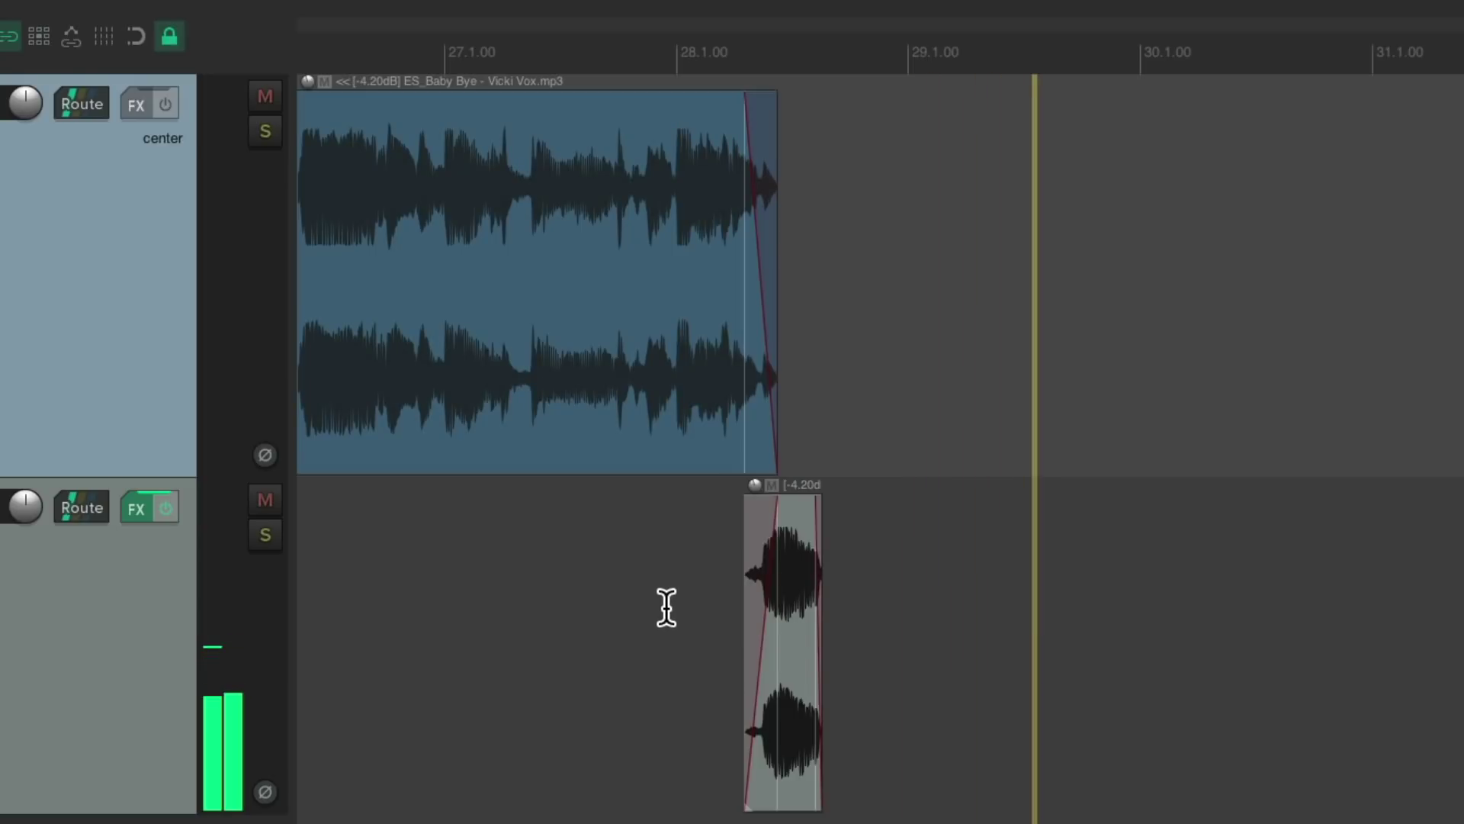
key(space)
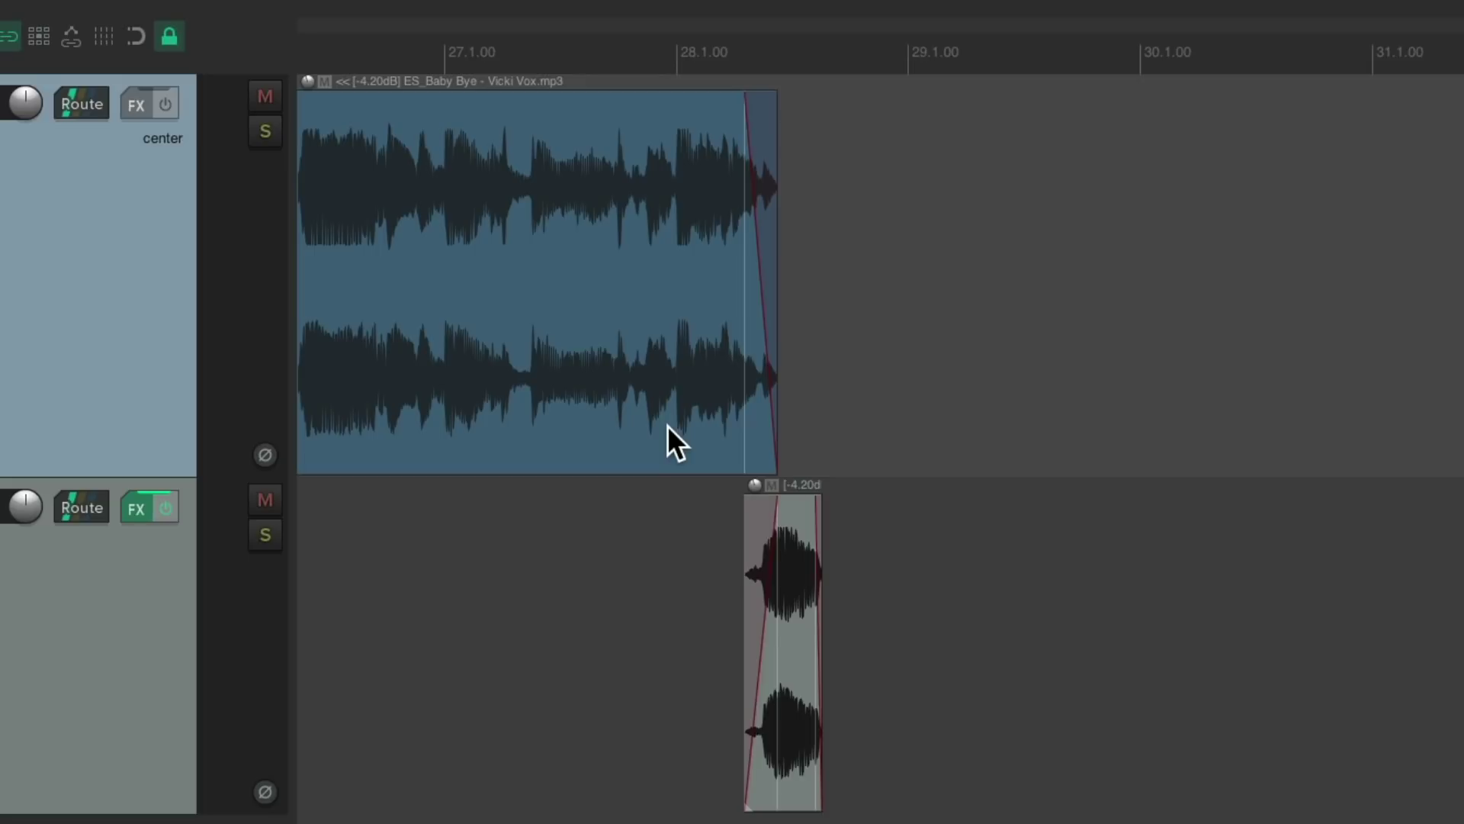
Step: Drag ReaDelay and ReaVerbate onto the lower ending clip as item effects
scroll(732, 765, up, 4)
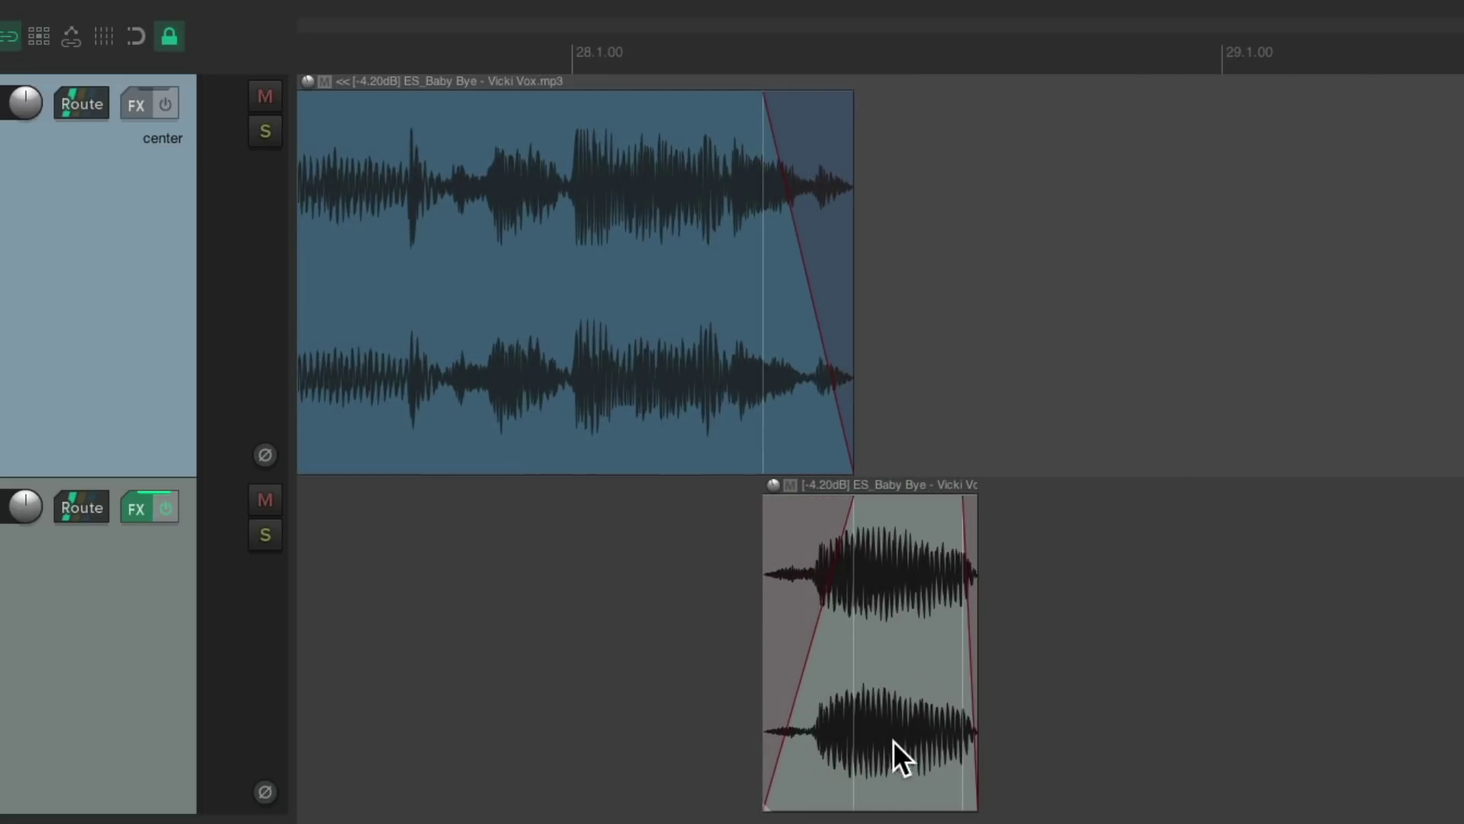
scroll(973, 705, up, 3)
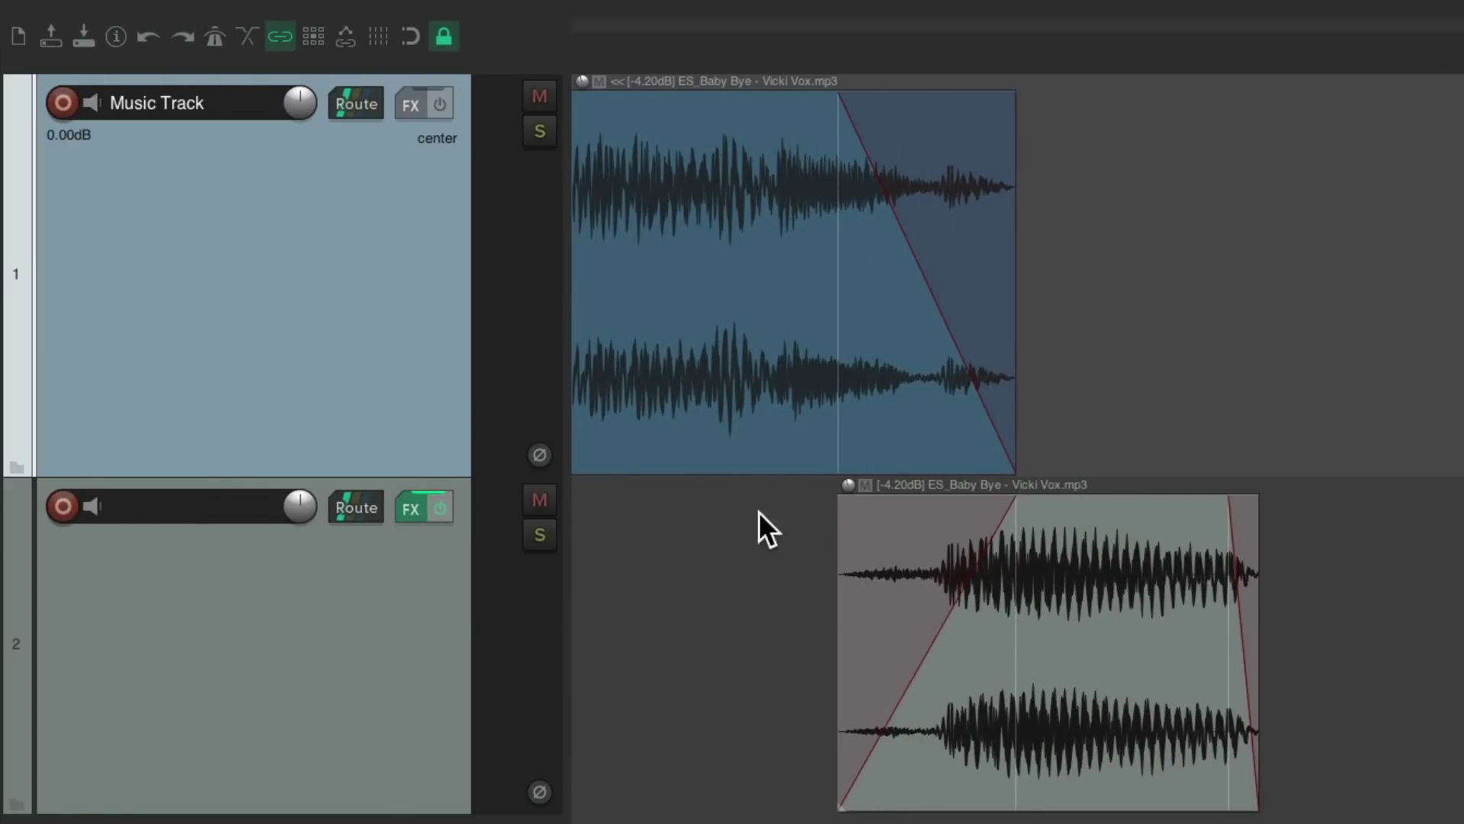
drag(1035, 571, 1039, 576)
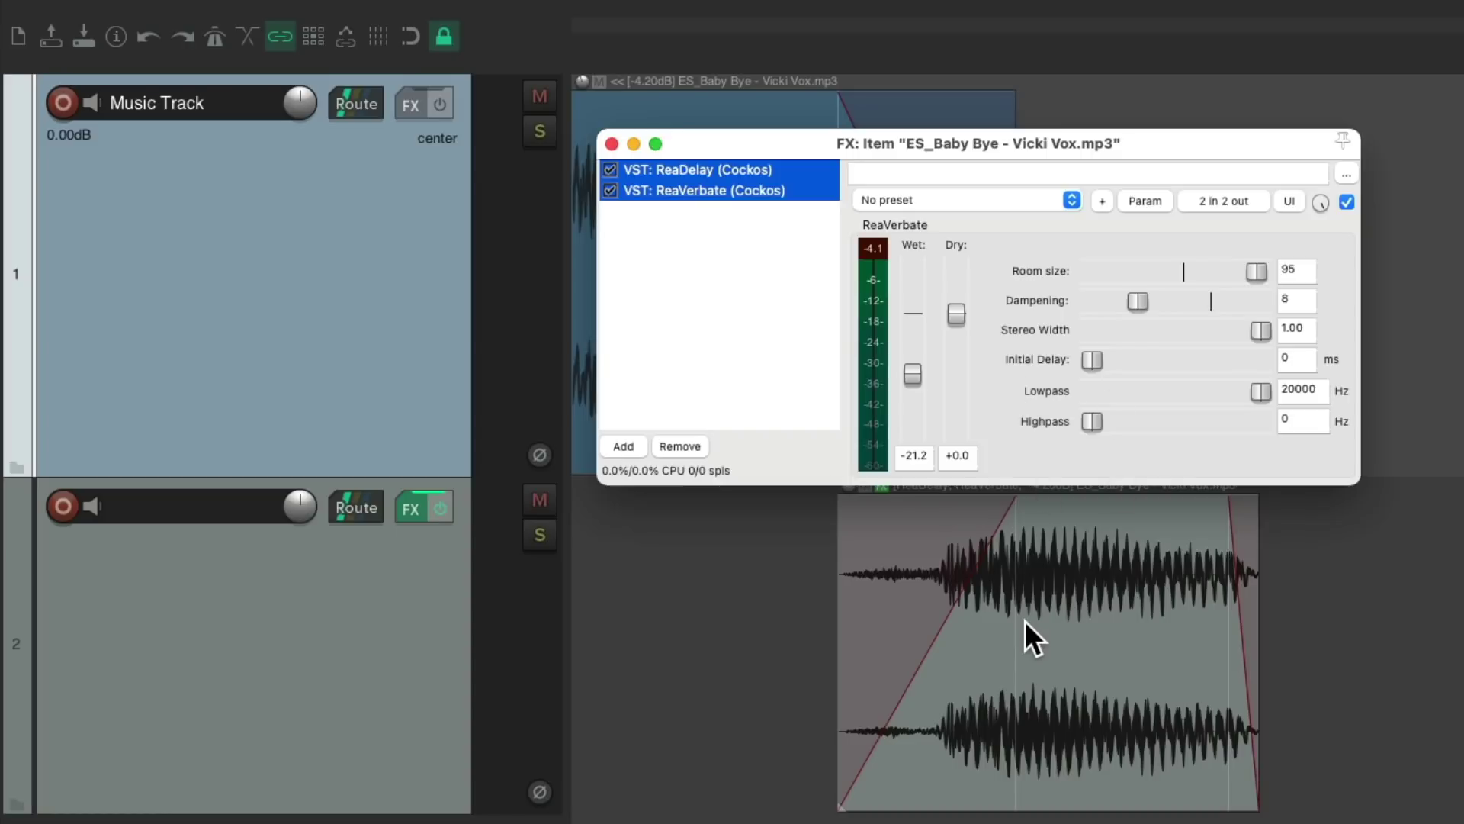
Step: Enable auto-crossfade and move the effected ending clip back up onto track 1
click(611, 143)
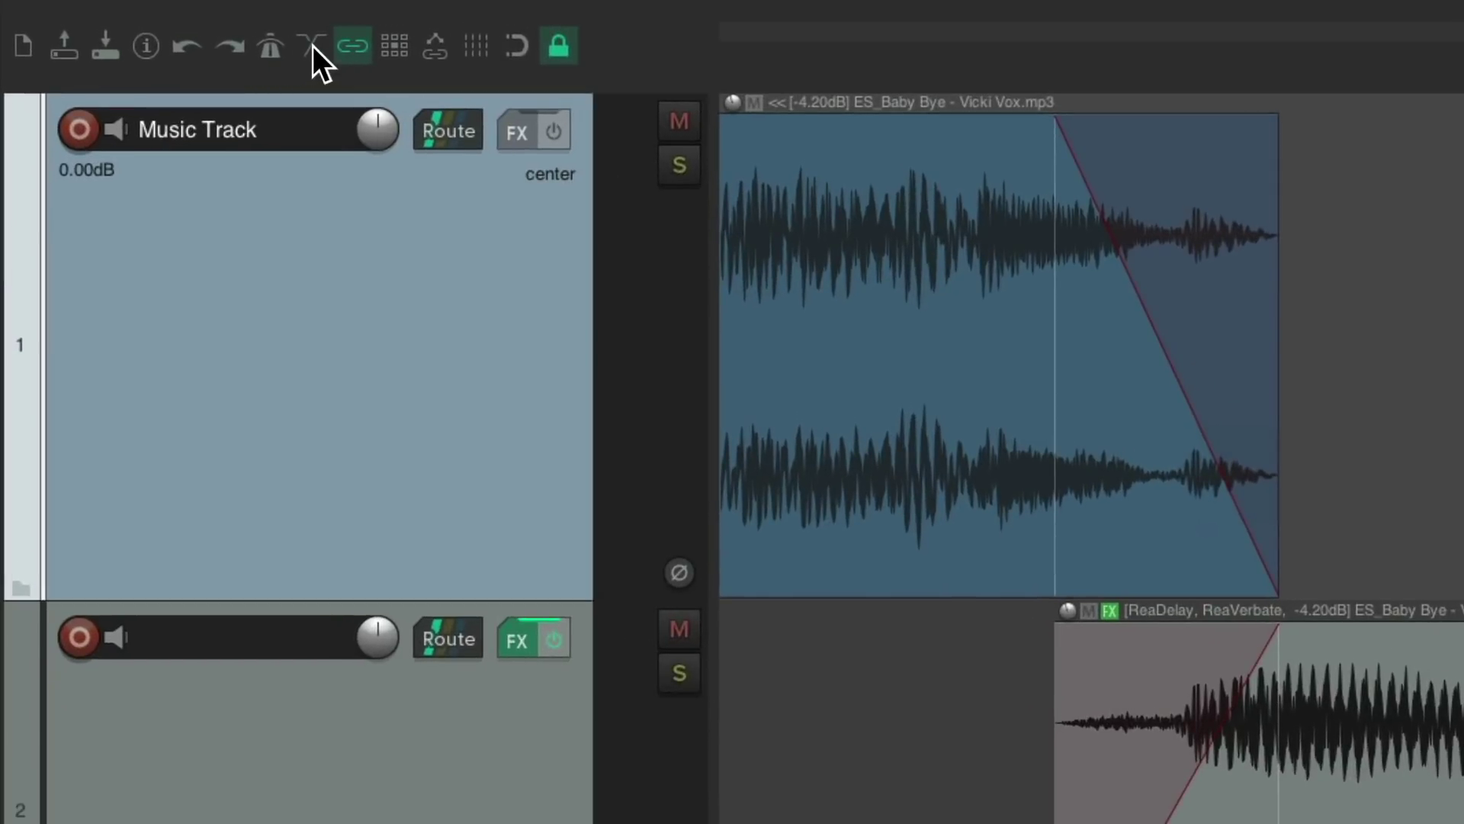
click(313, 46)
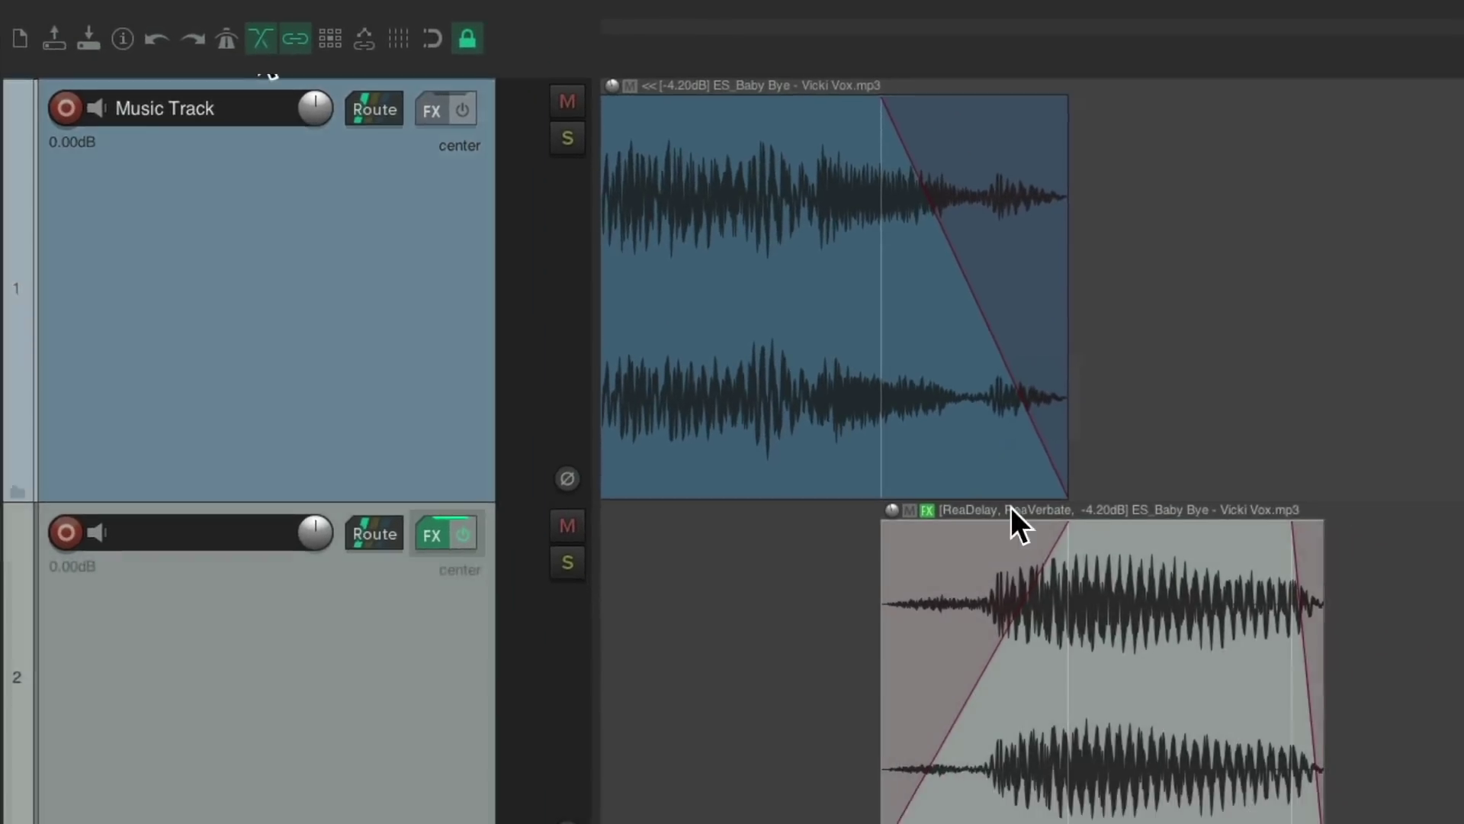
drag(1153, 609, 1153, 354)
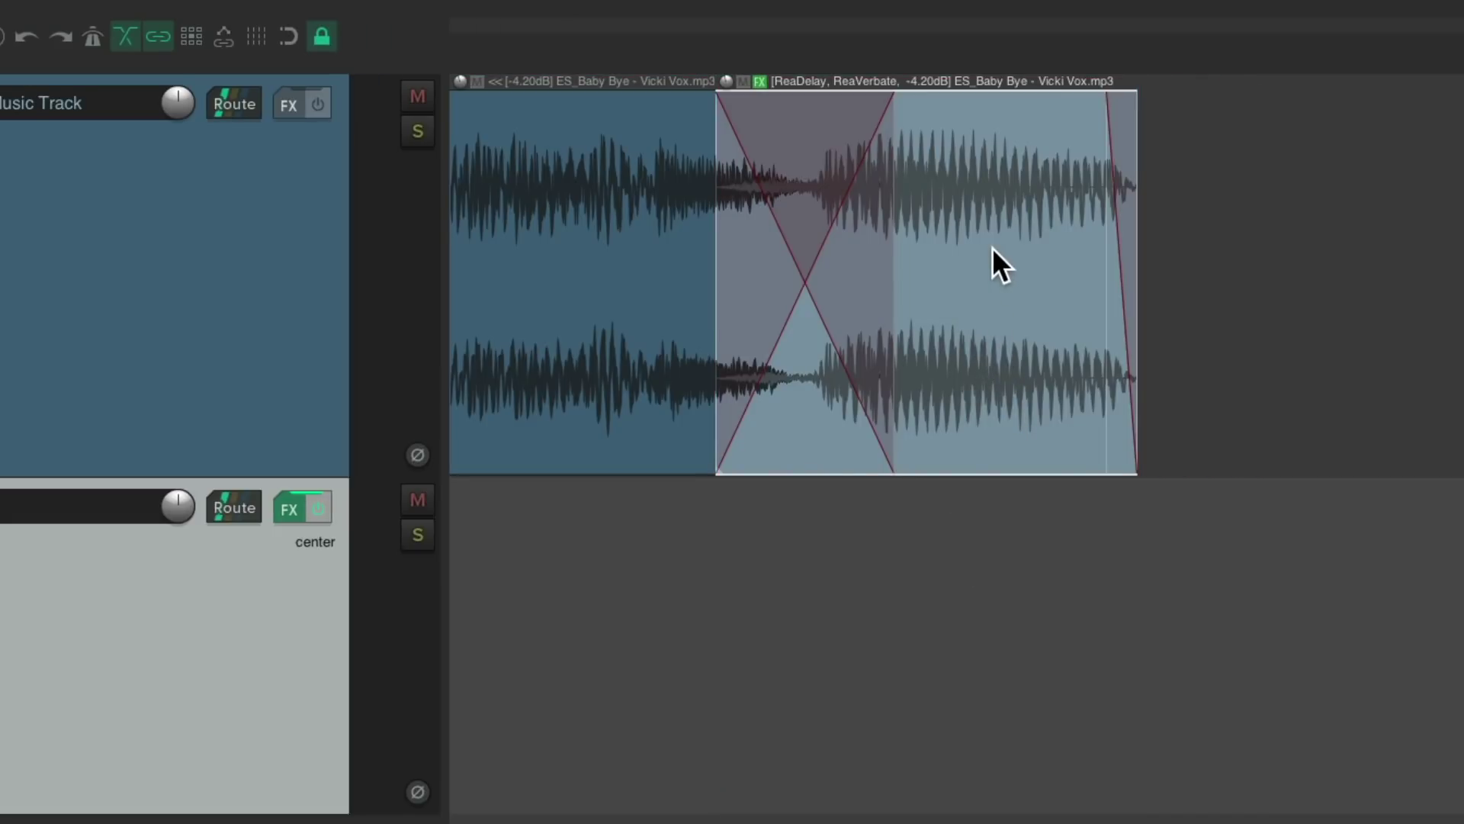
Step: Deselect the clip and play back the crossfaded ending
click(626, 539)
key(space)
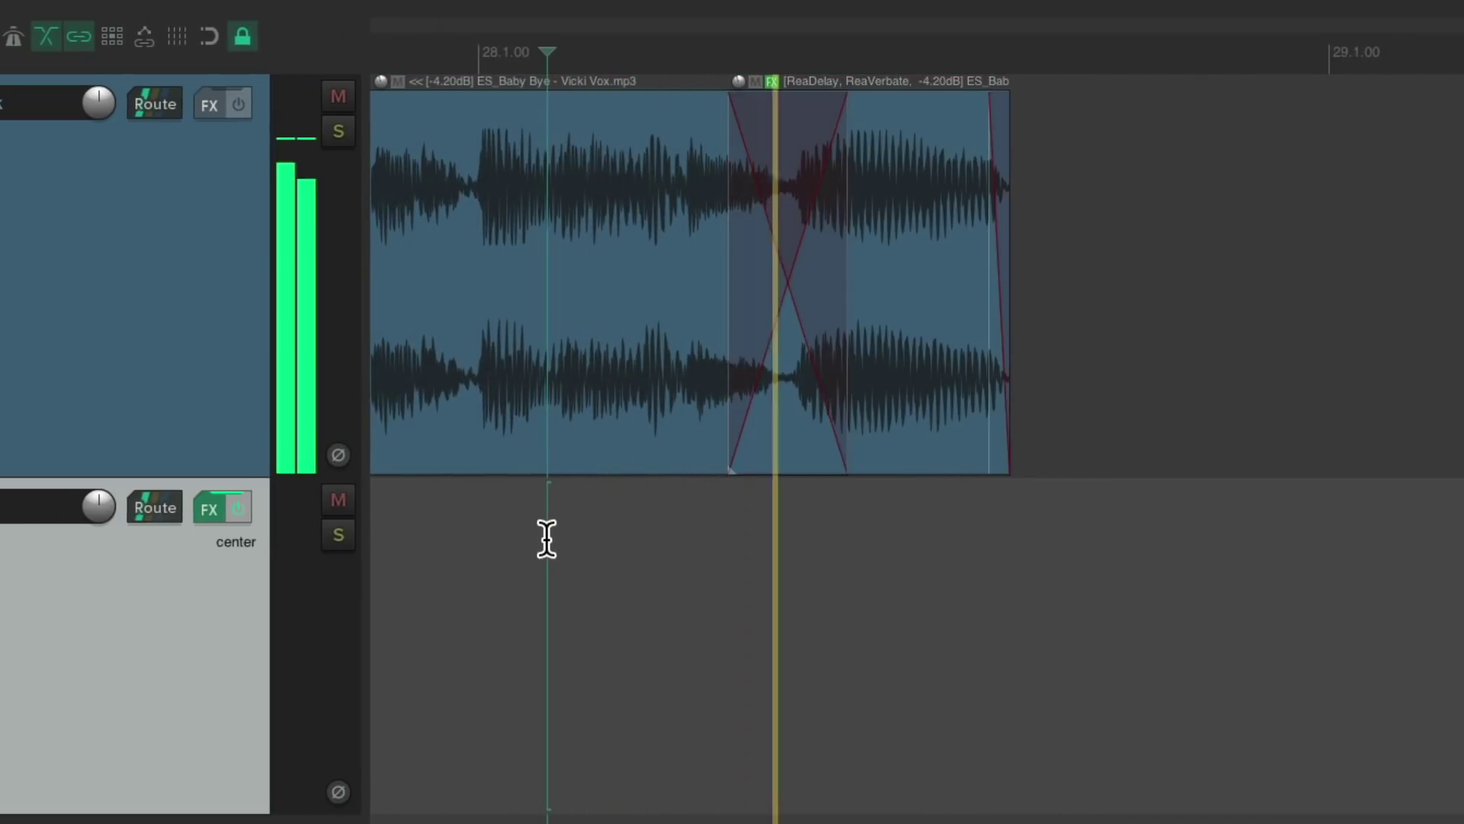
scroll(547, 538, down, 3)
scroll(547, 537, down, 2)
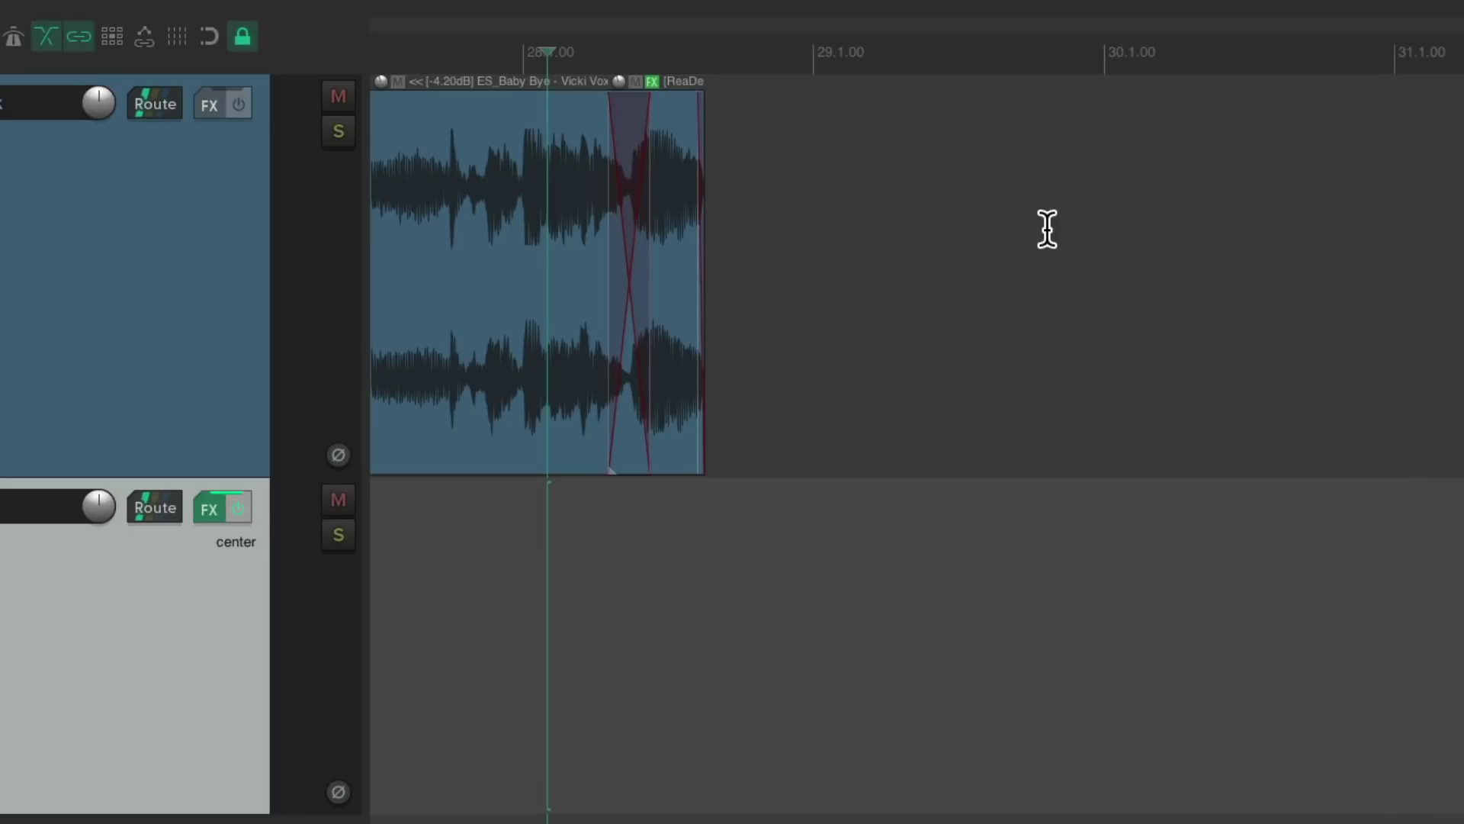
Step: Change Take FX tail length in Preferences > Media from 2000 to 10000 ms and confirm with OK
key(super+comma)
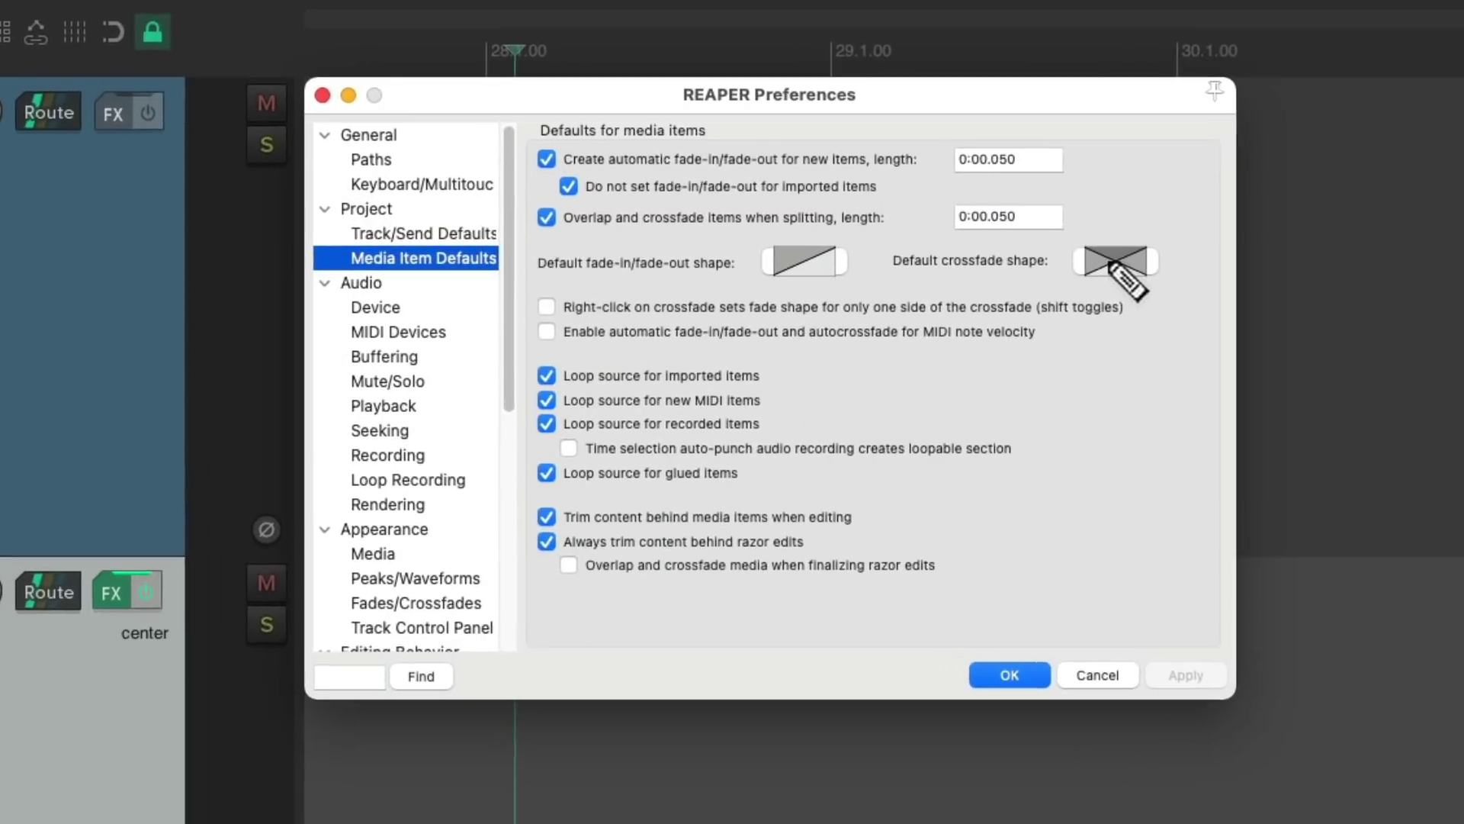
scroll(494, 334, down, 5)
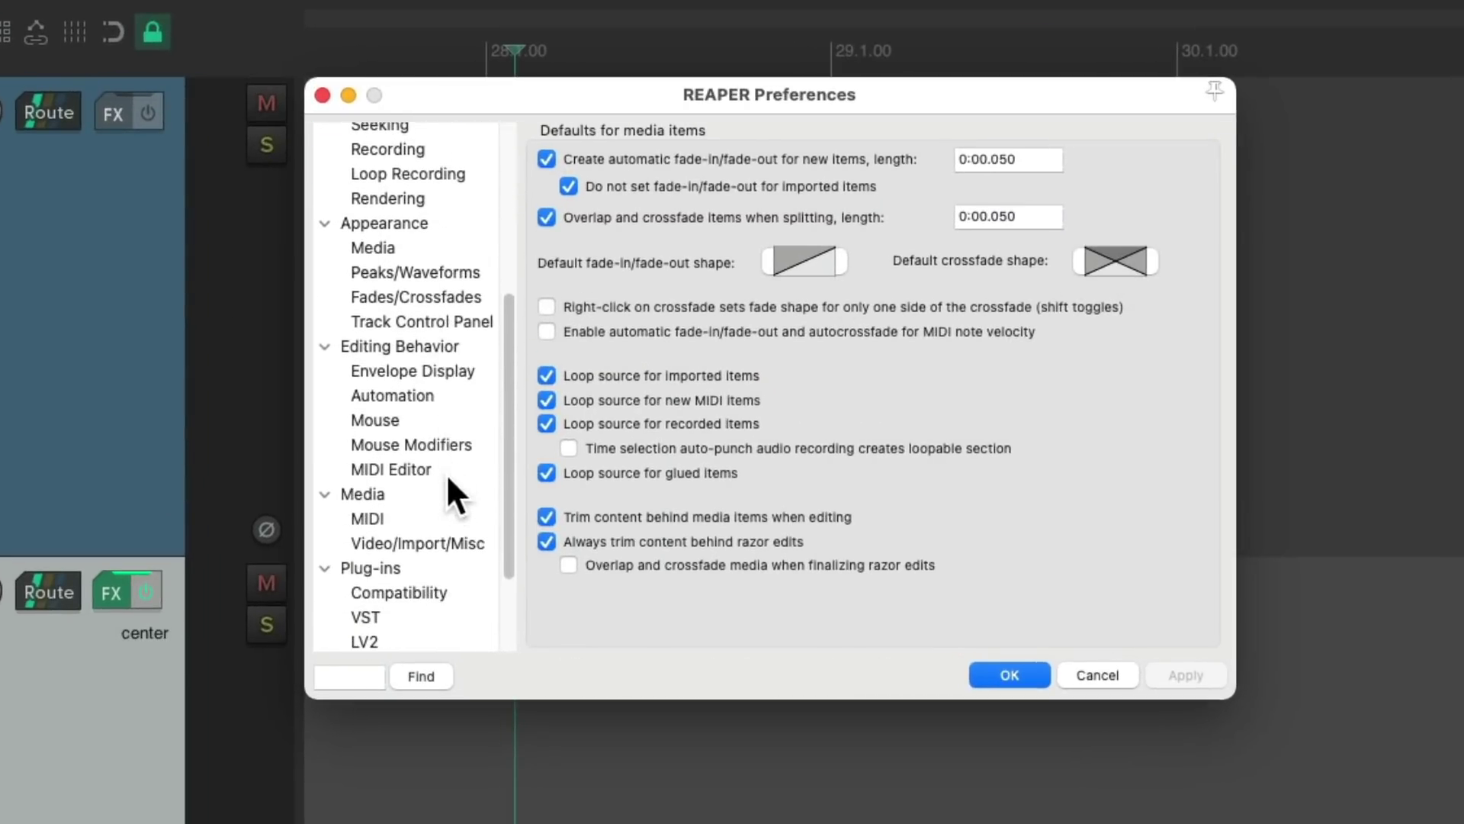
click(444, 488)
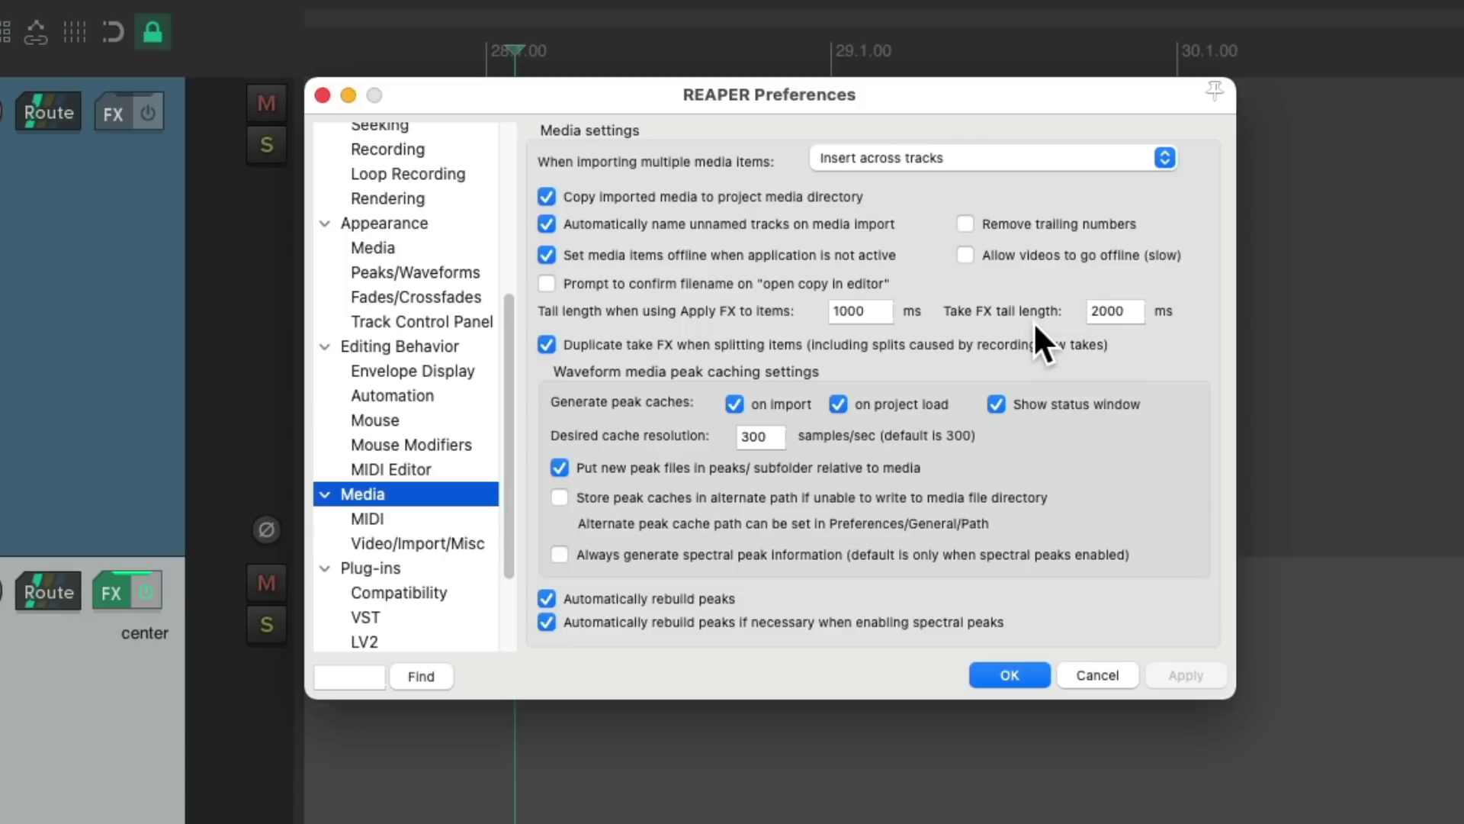
double_click(1119, 310)
text(1000)
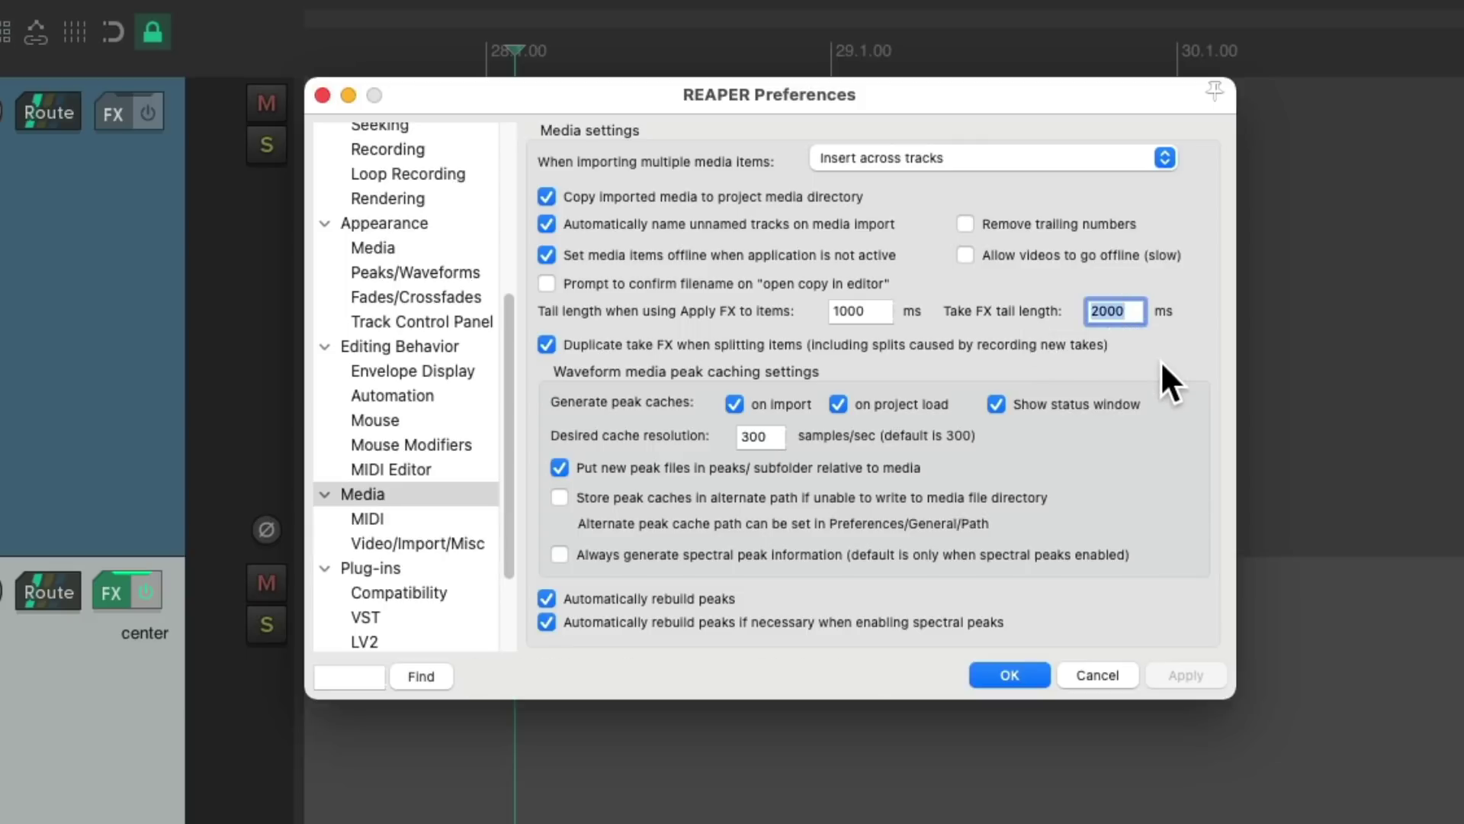
text(0)
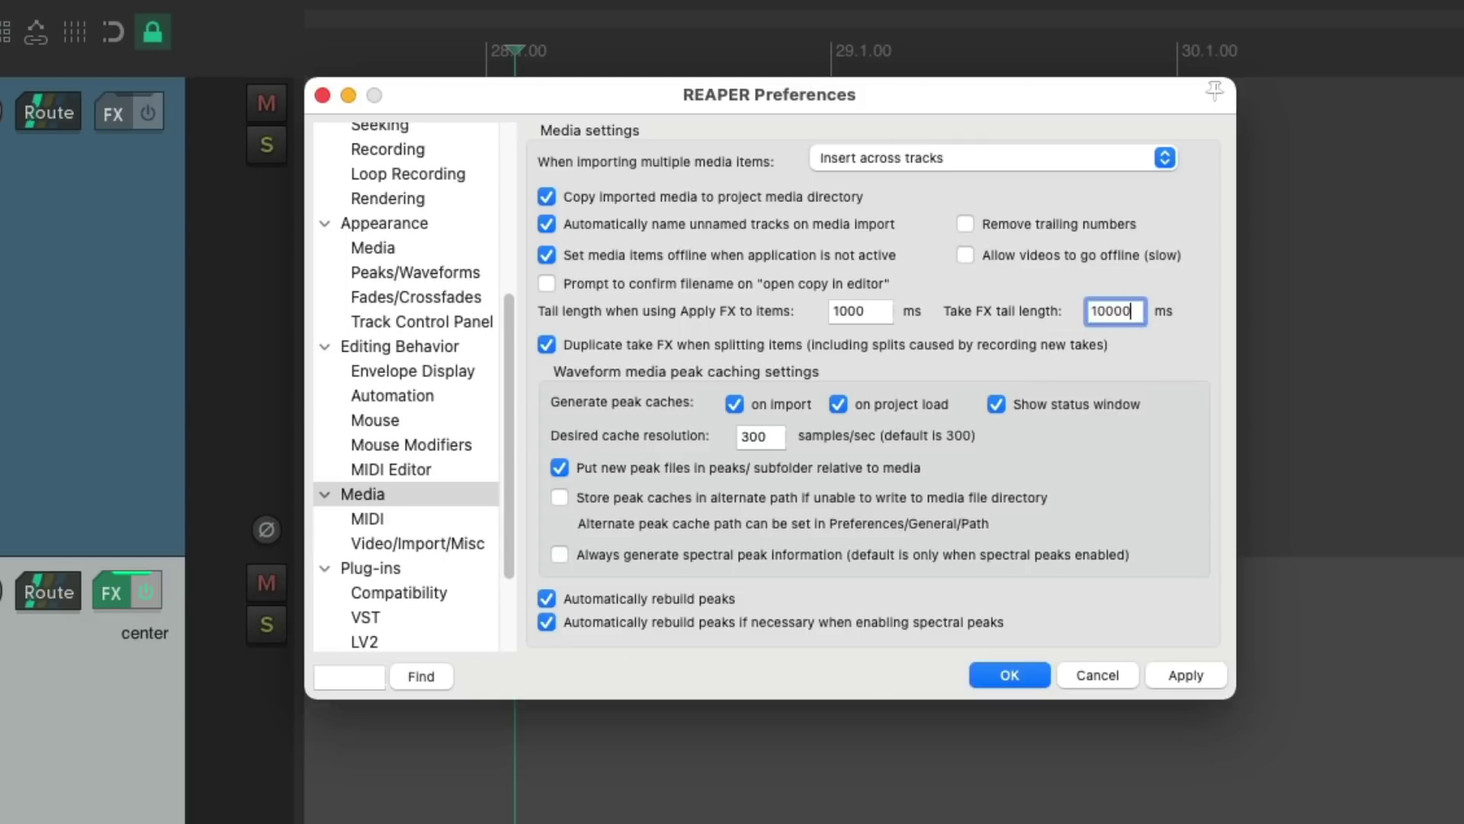
click(1005, 673)
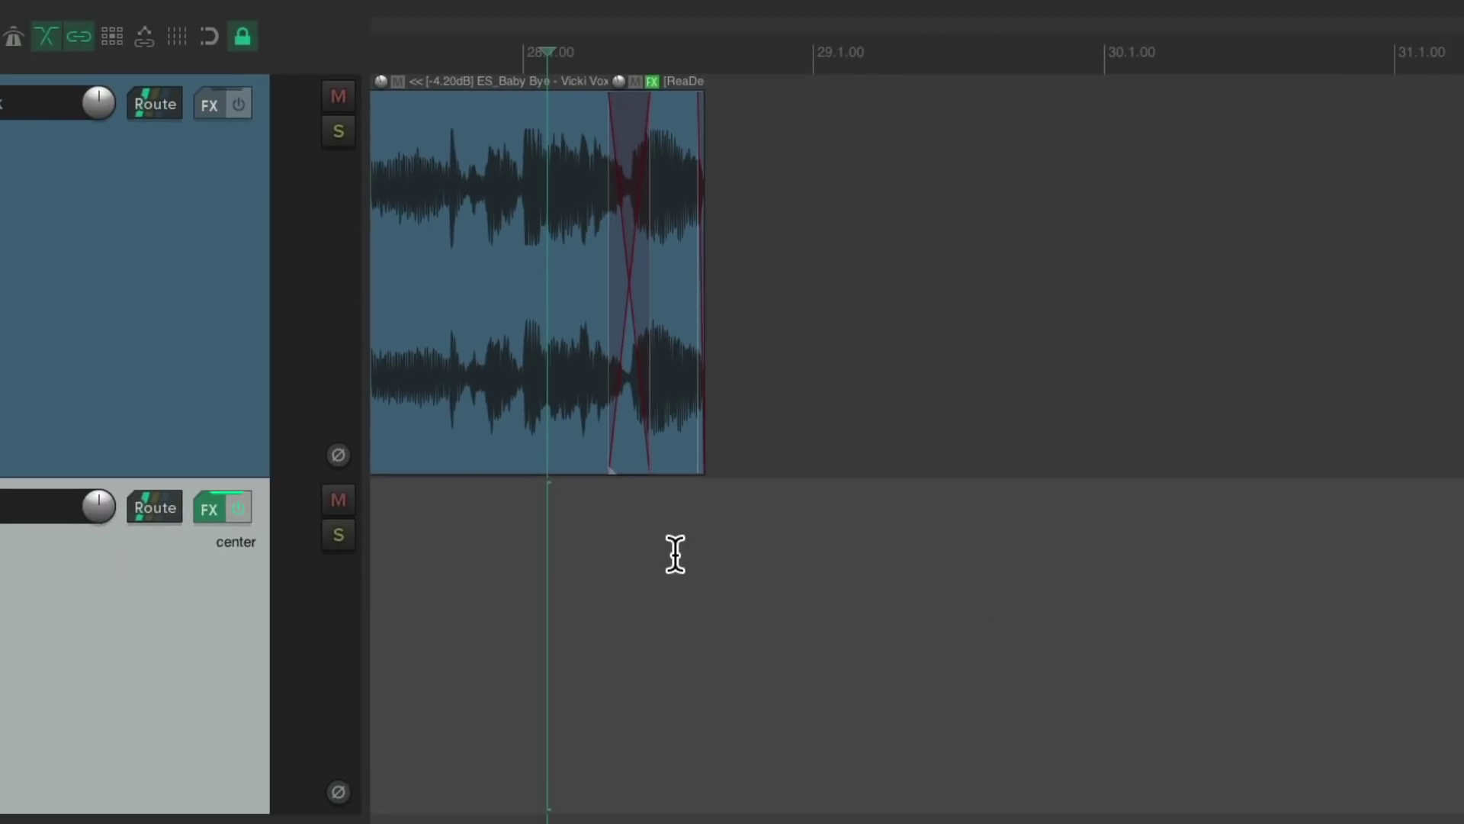
scroll(676, 553, left, 5)
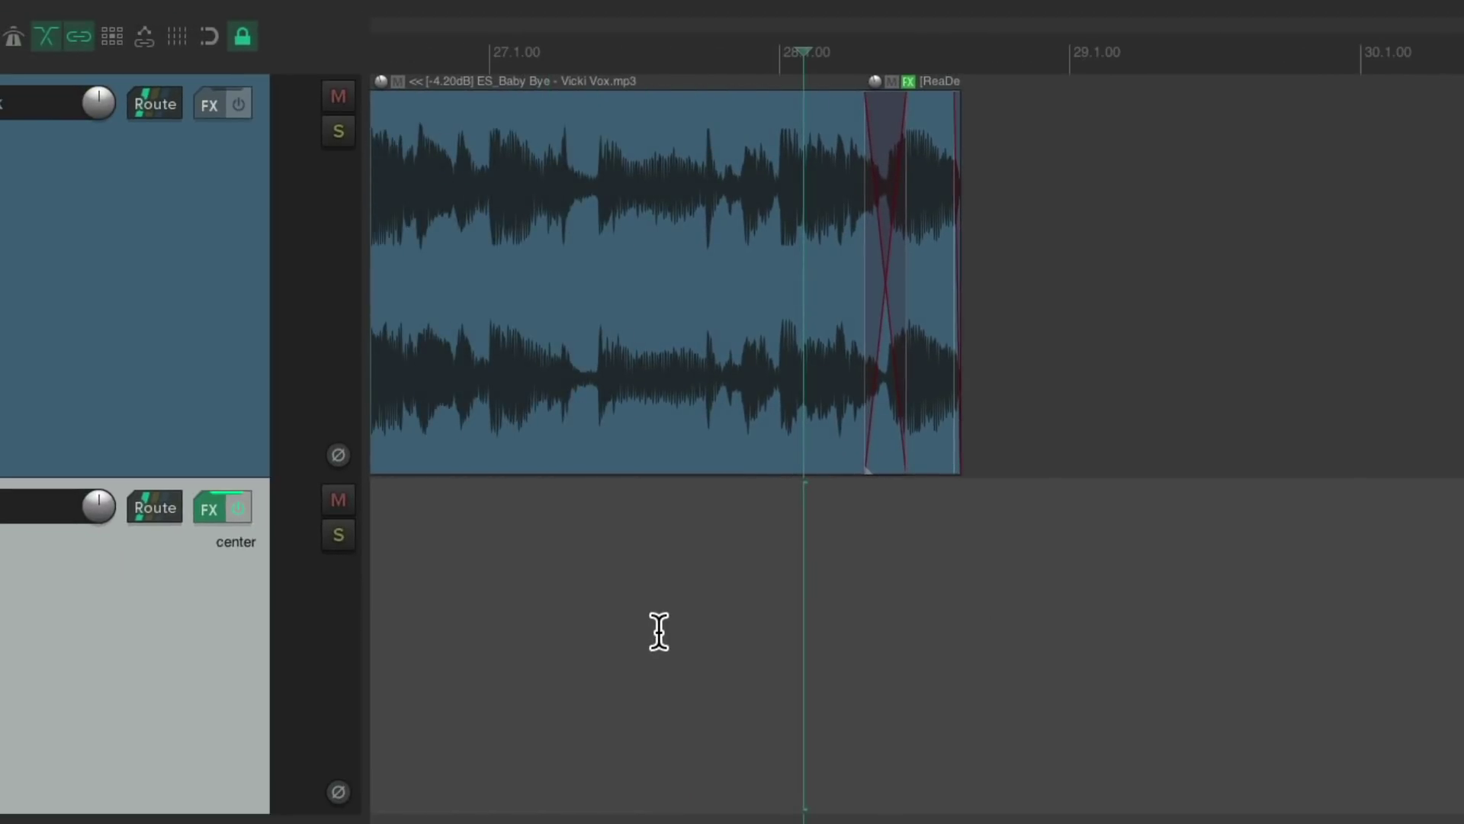
Step: Play the echo ending, then scroll back to the bar 21–22 ending with its track-2 item
click(667, 625)
key(space)
scroll(968, 694, up, 2)
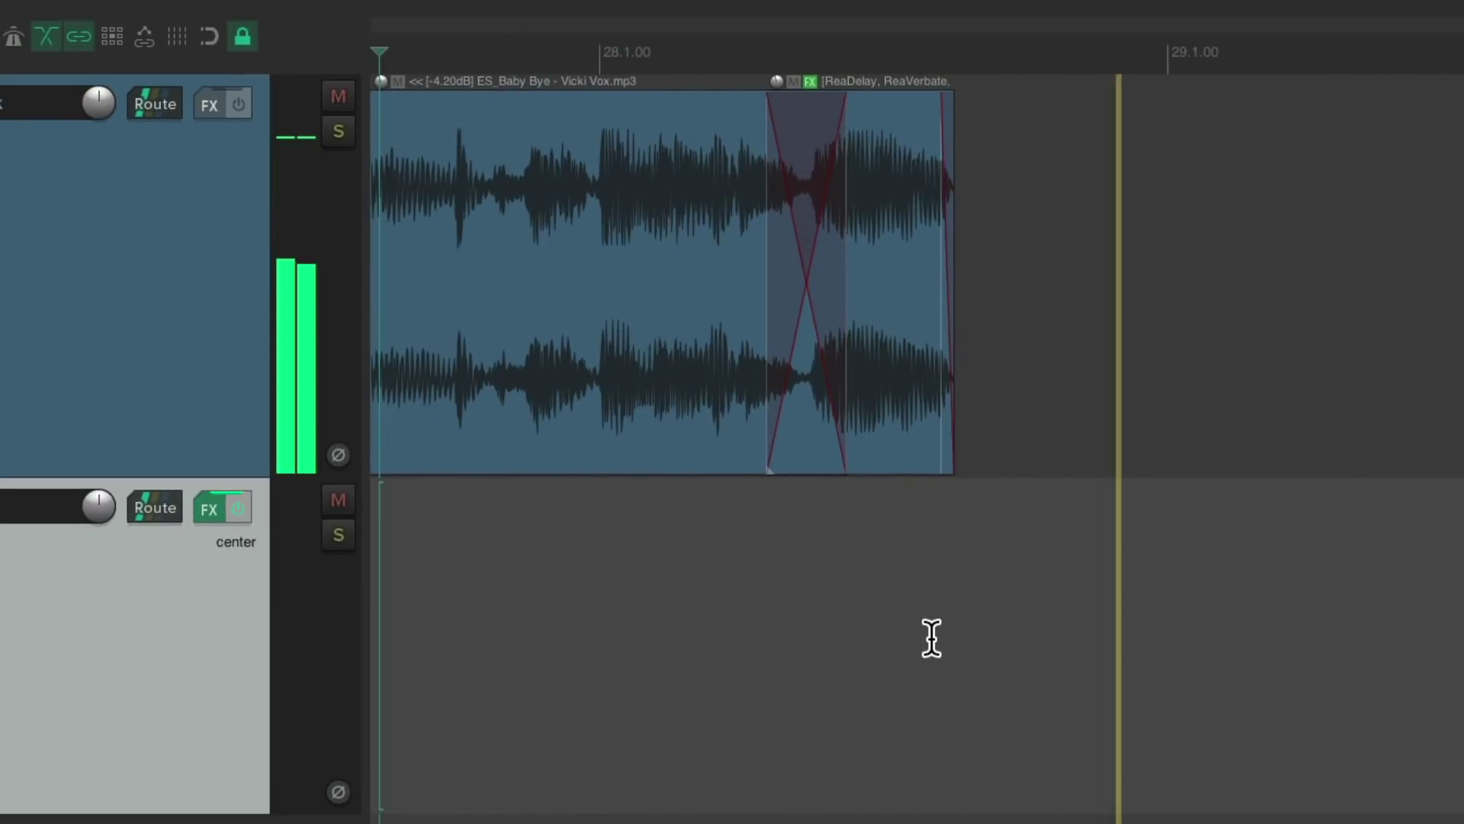
scroll(932, 637, down, 3)
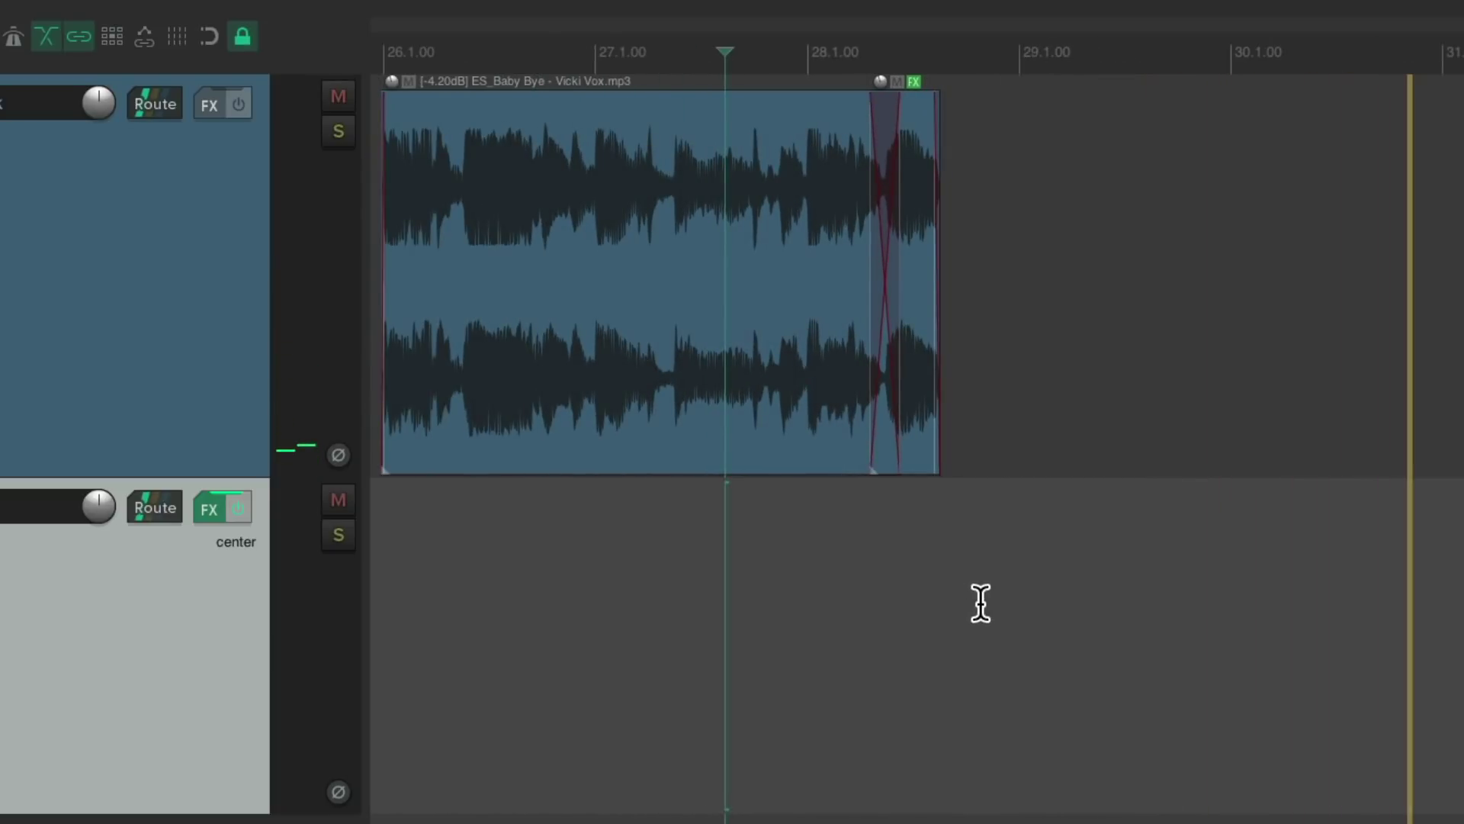
scroll(709, 529, up, 2)
scroll(709, 530, left, 10)
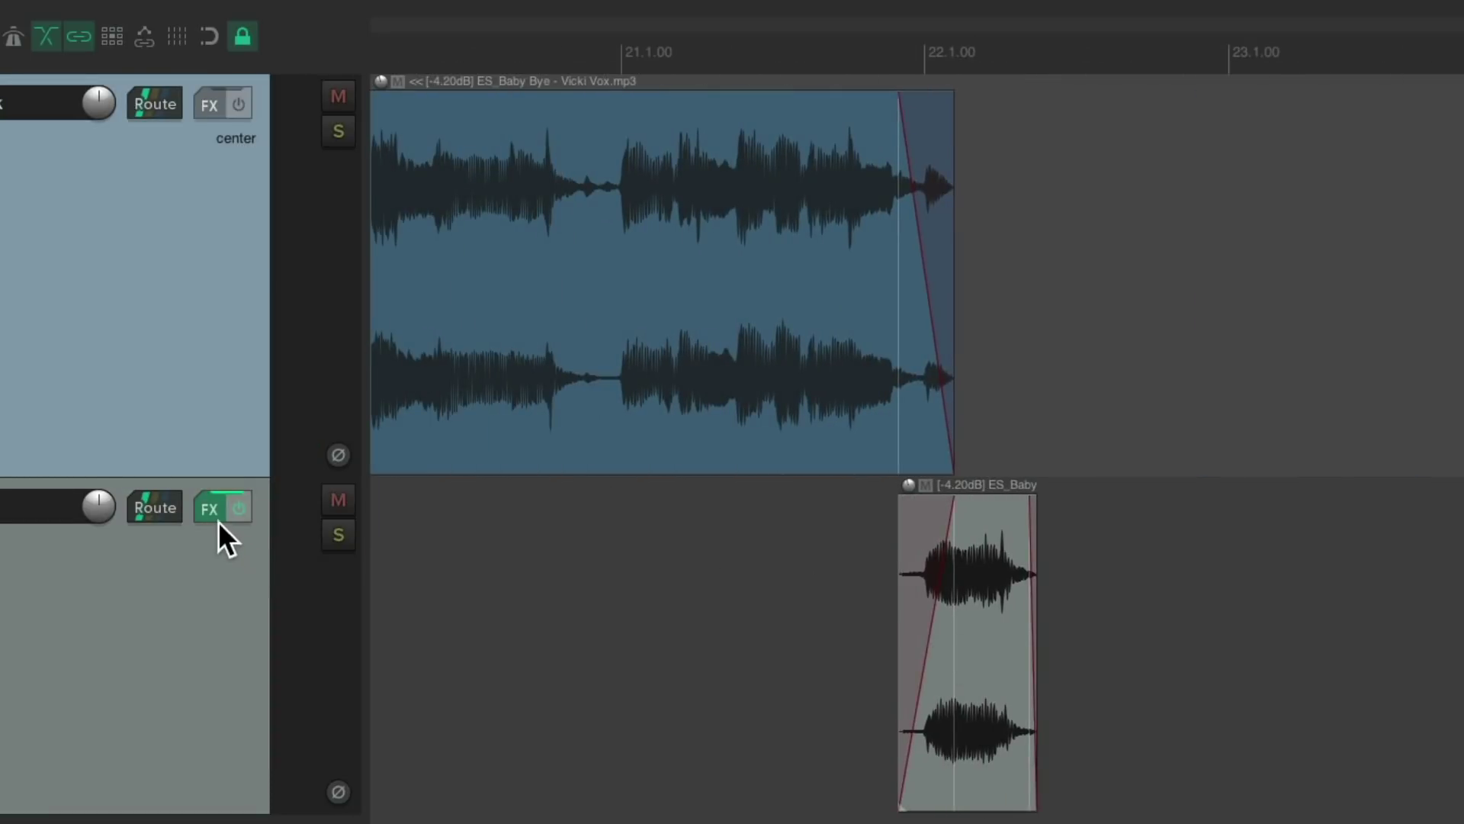
Step: Move track 2's ReaDelay and ReaVerbate onto the echo item, then drag it onto Music Track
drag(910, 653, 957, 761)
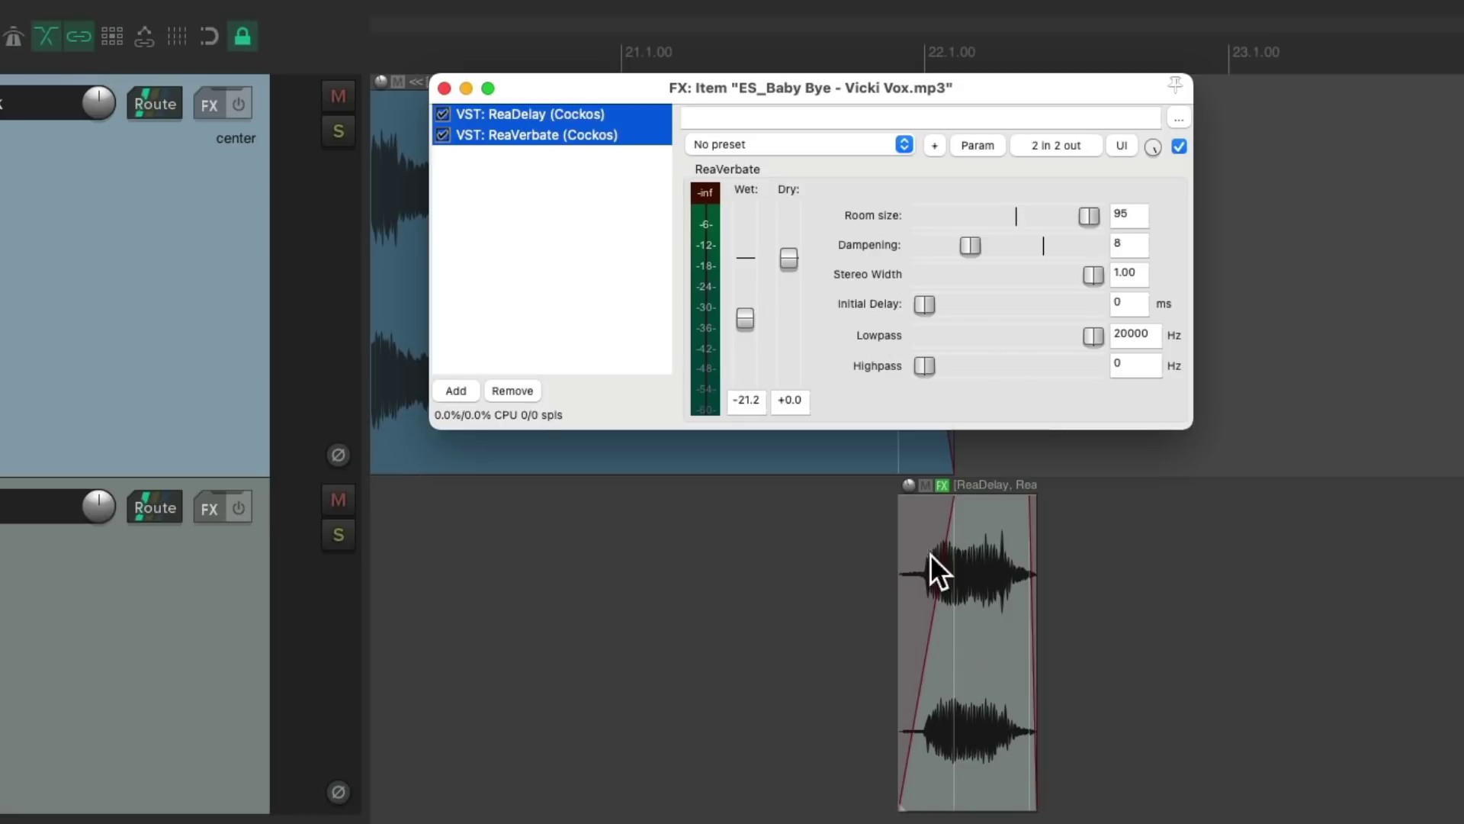
click(444, 88)
scroll(932, 719, up, 3)
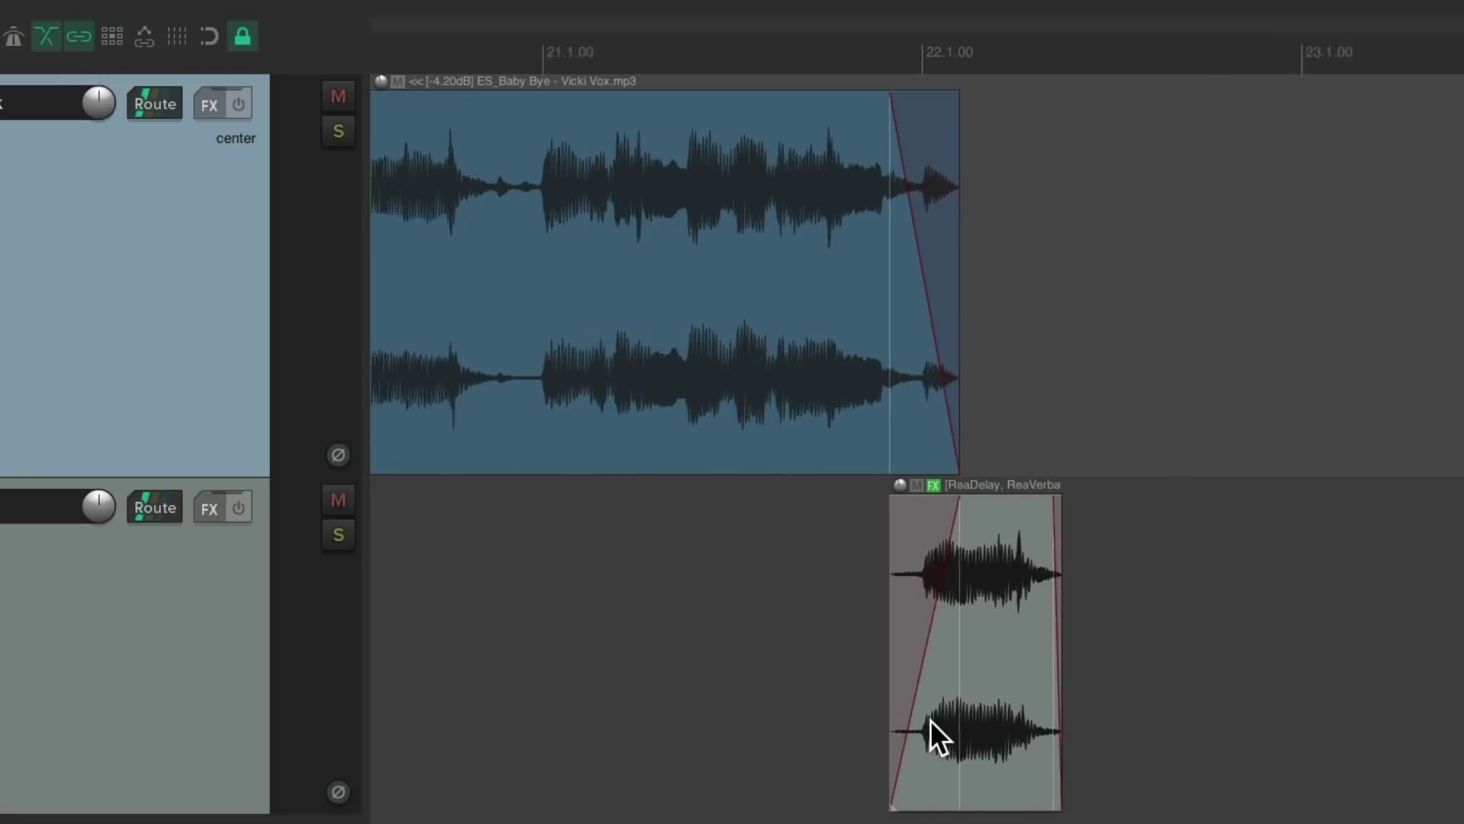
drag(1020, 542, 1017, 393)
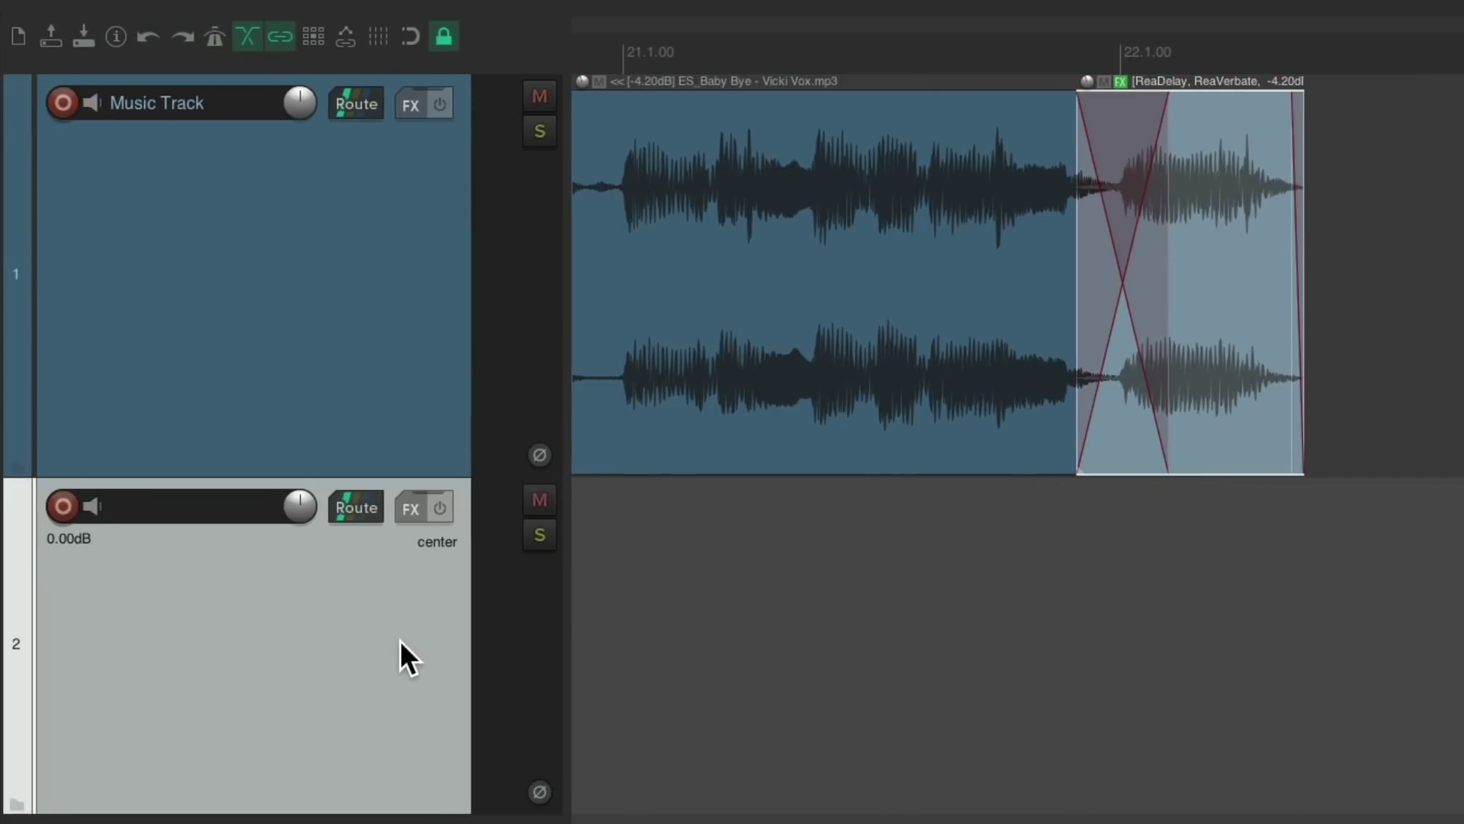
Step: Delete the empty second track, play back the crossfaded ending, then zoom into the crossfade
key(Delete)
scroll(876, 715, right, 3)
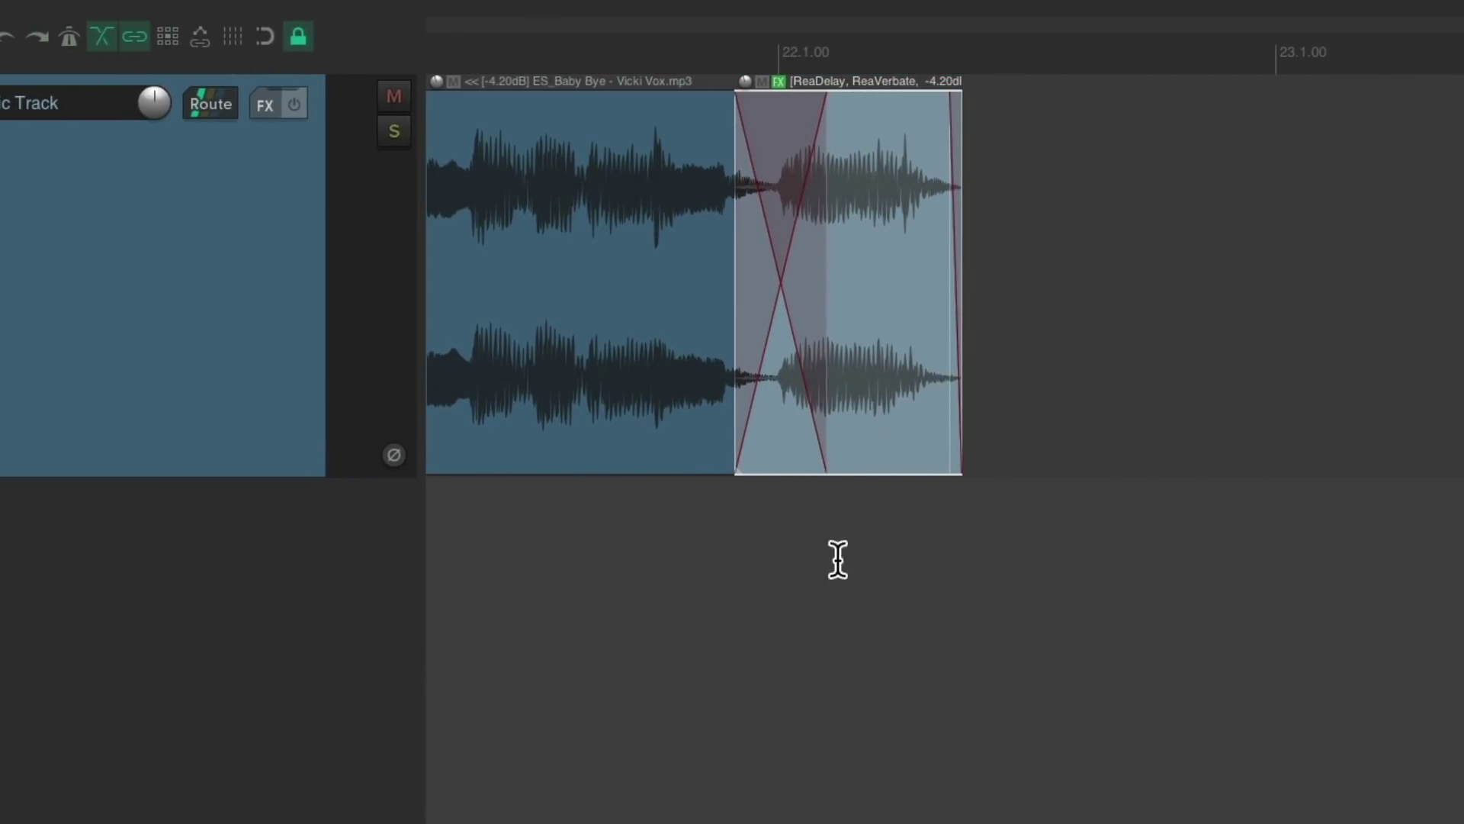
click(556, 615)
key(space)
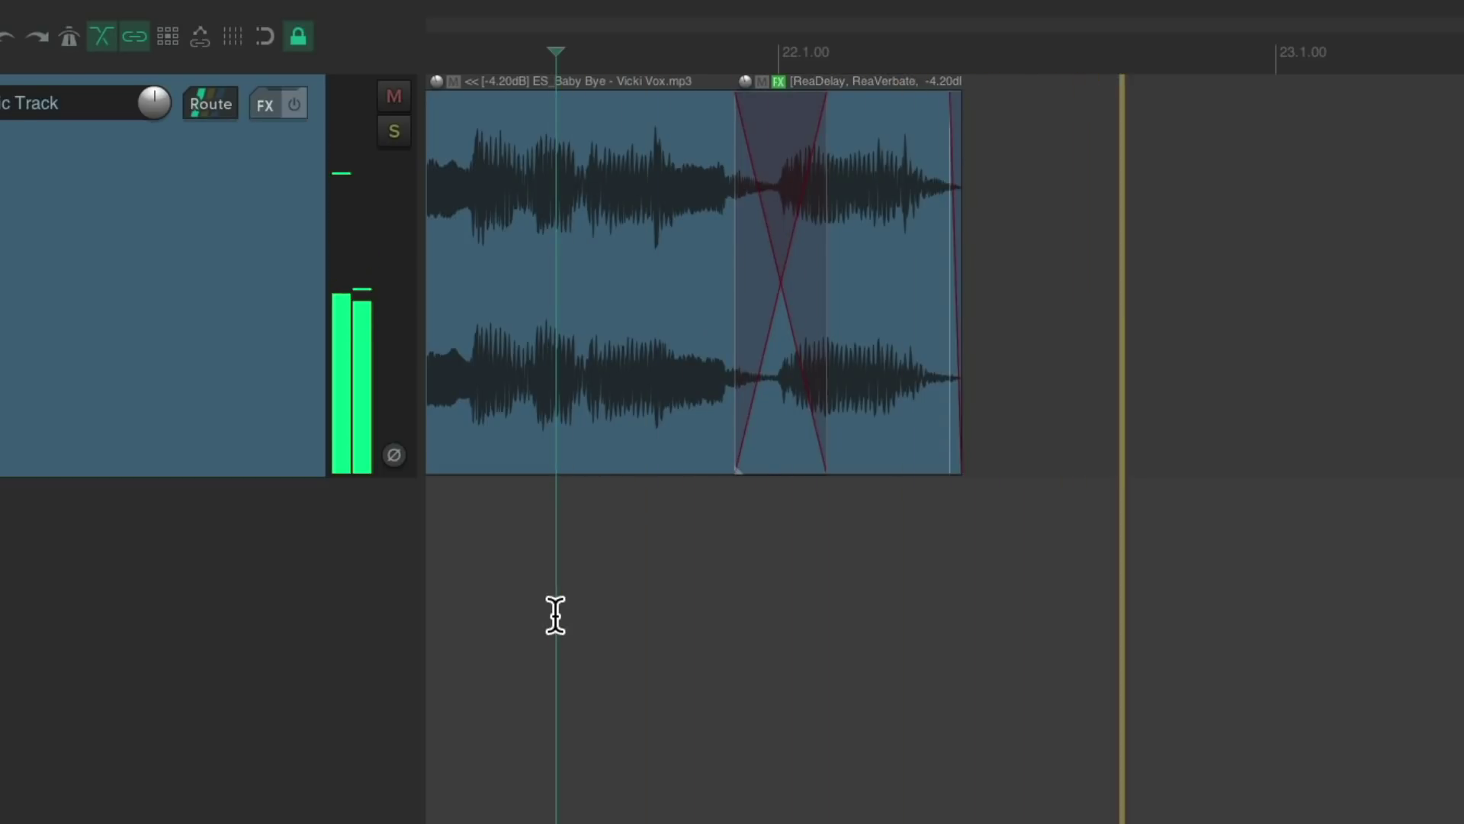
key(space)
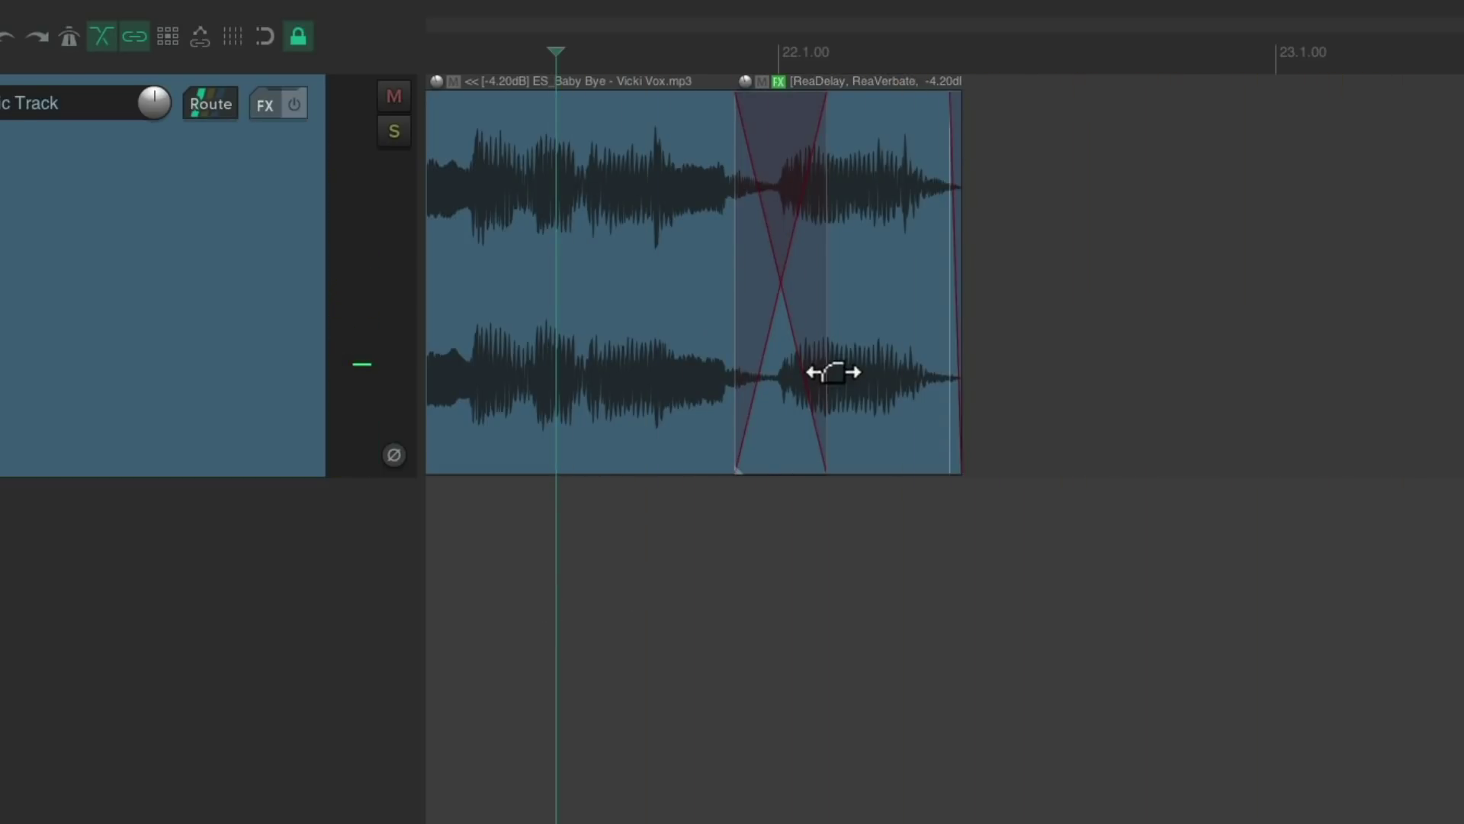
scroll(834, 372, down, 5)
scroll(992, 369, right, 5)
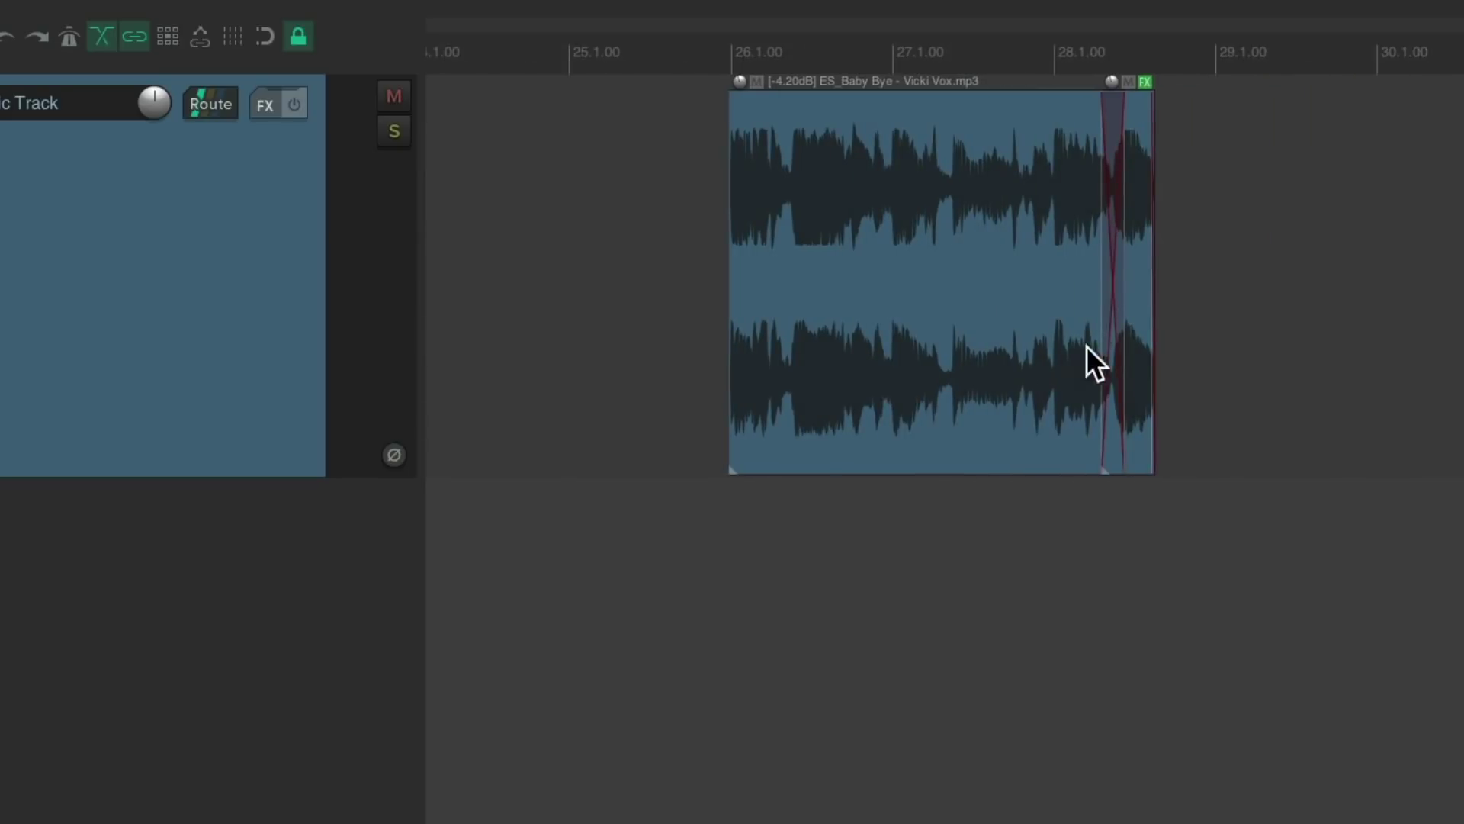
scroll(1199, 409, up, 6)
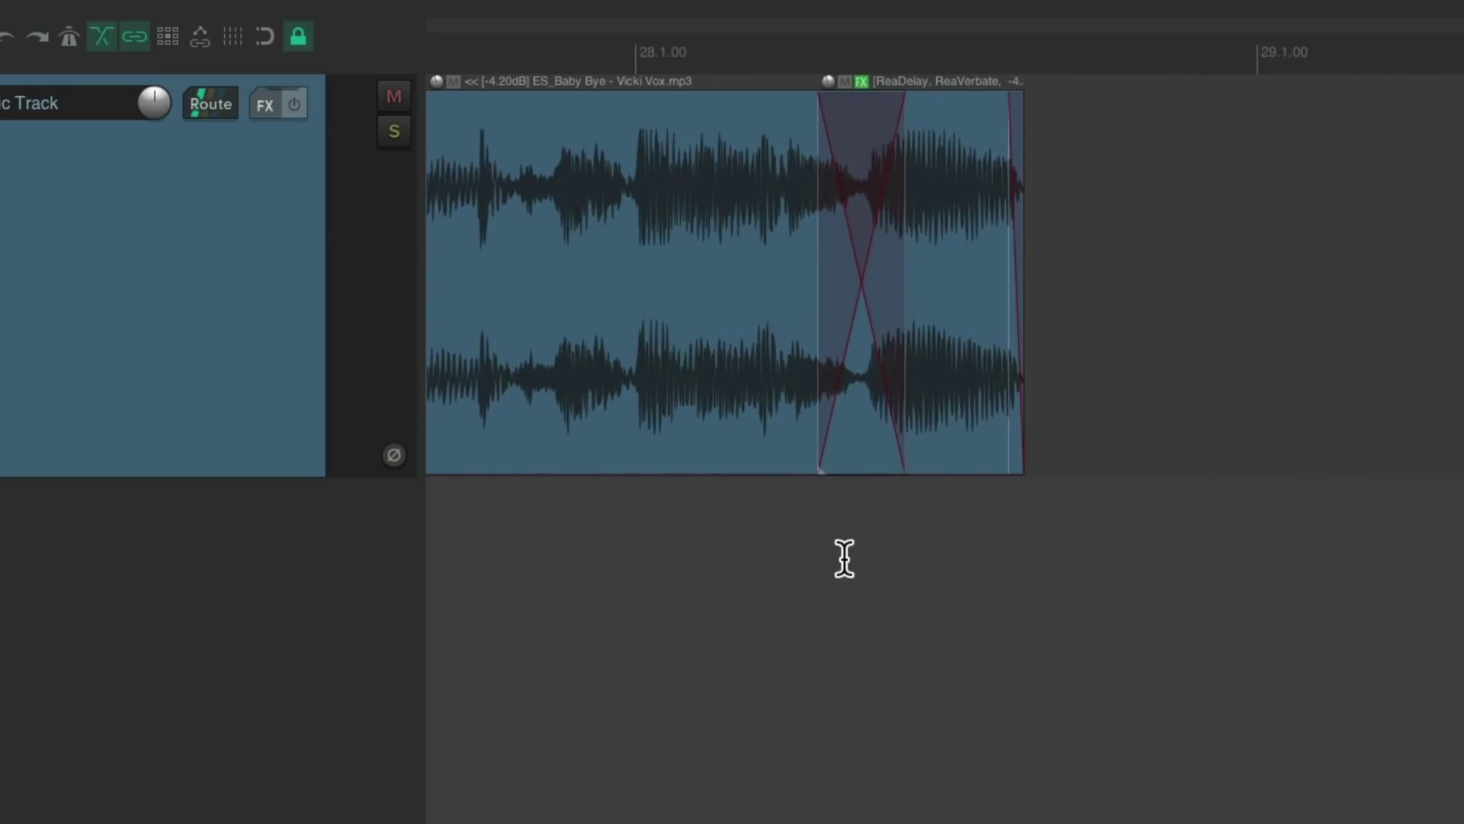
scroll(855, 568, up, 3)
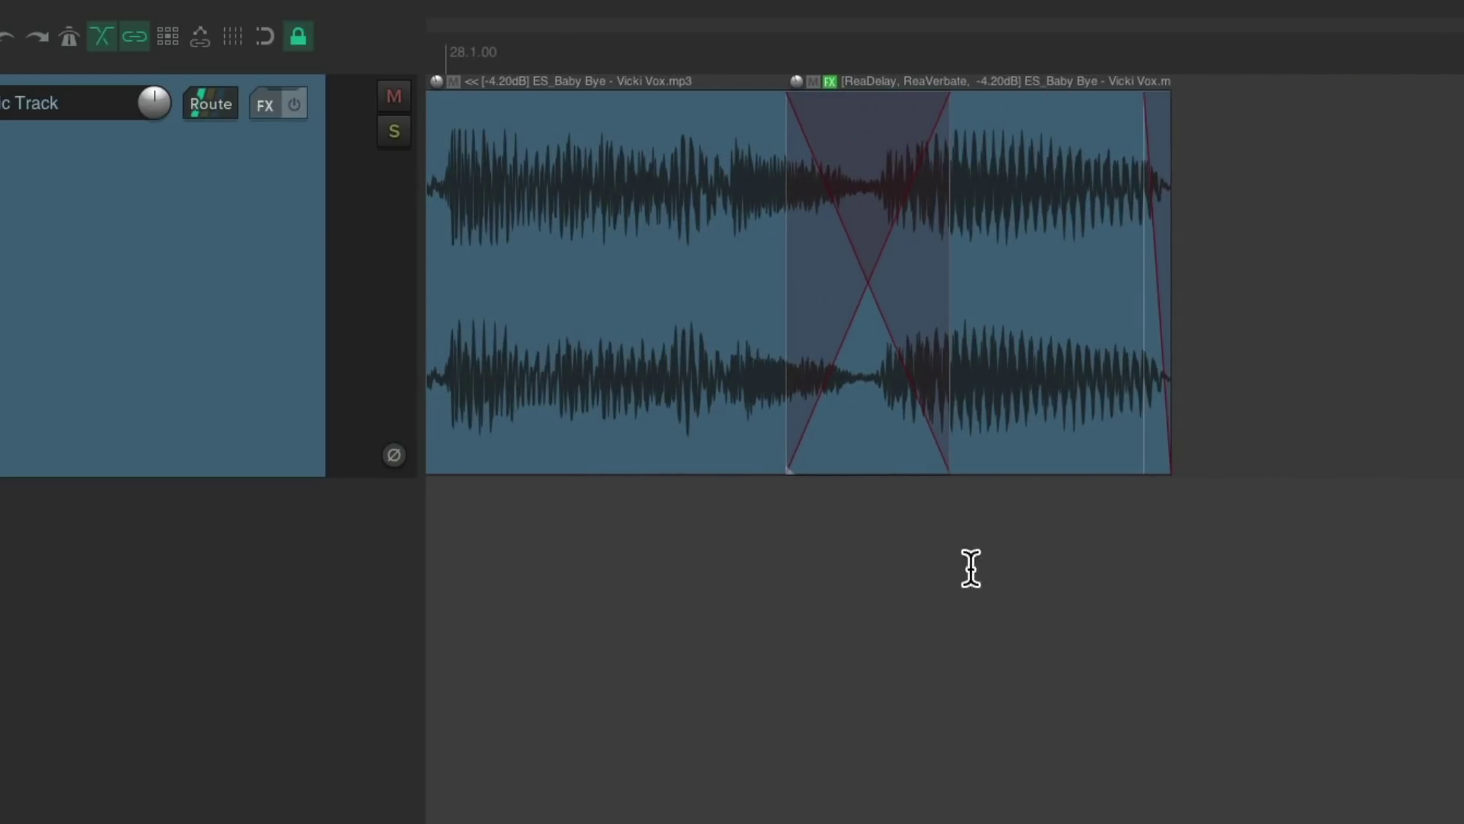
Step: Lower the echo item's ReaDelay wet level to -23.7 while auditioning playback
click(830, 81)
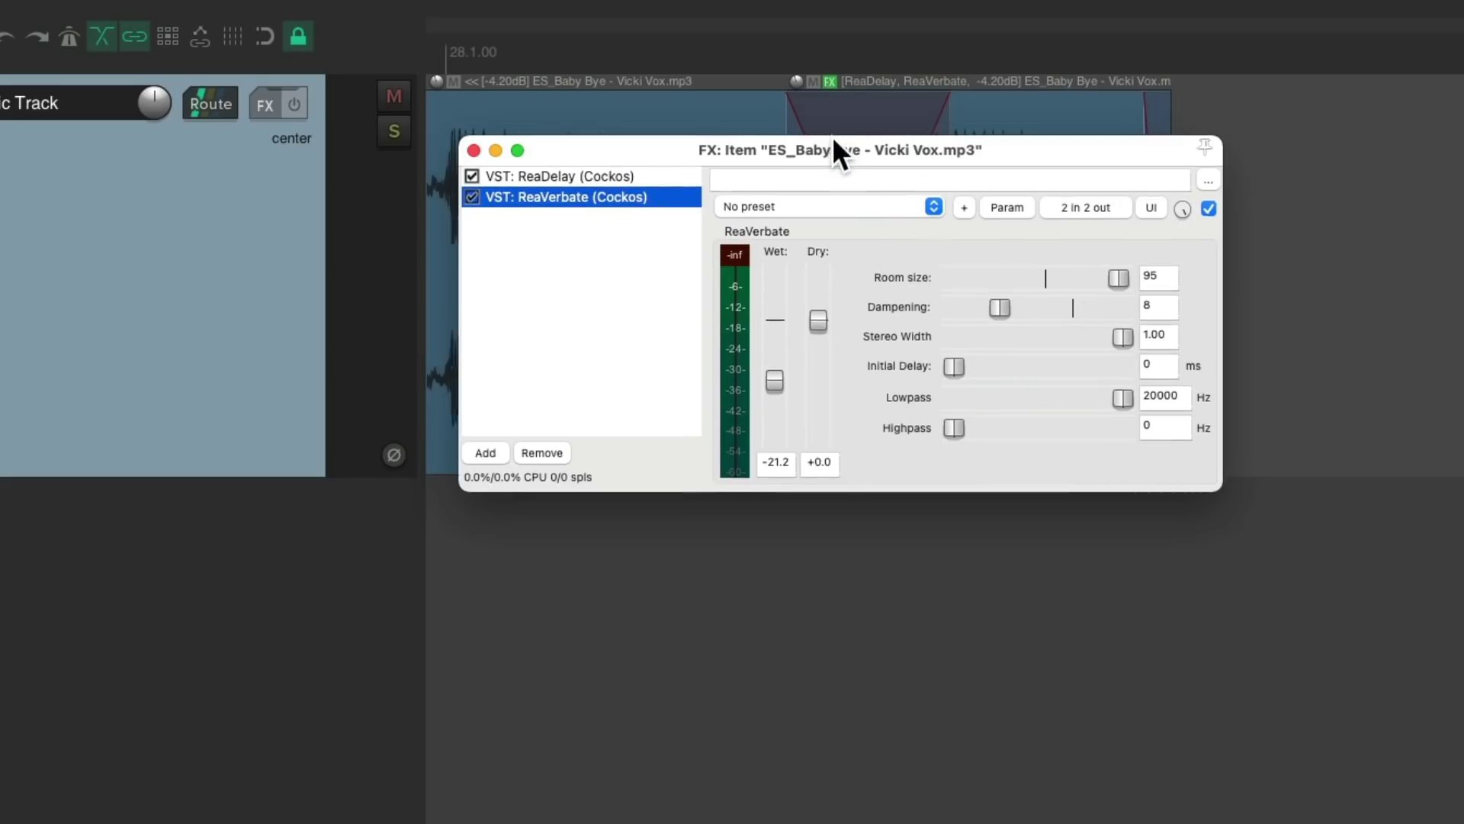
drag(828, 137, 922, 315)
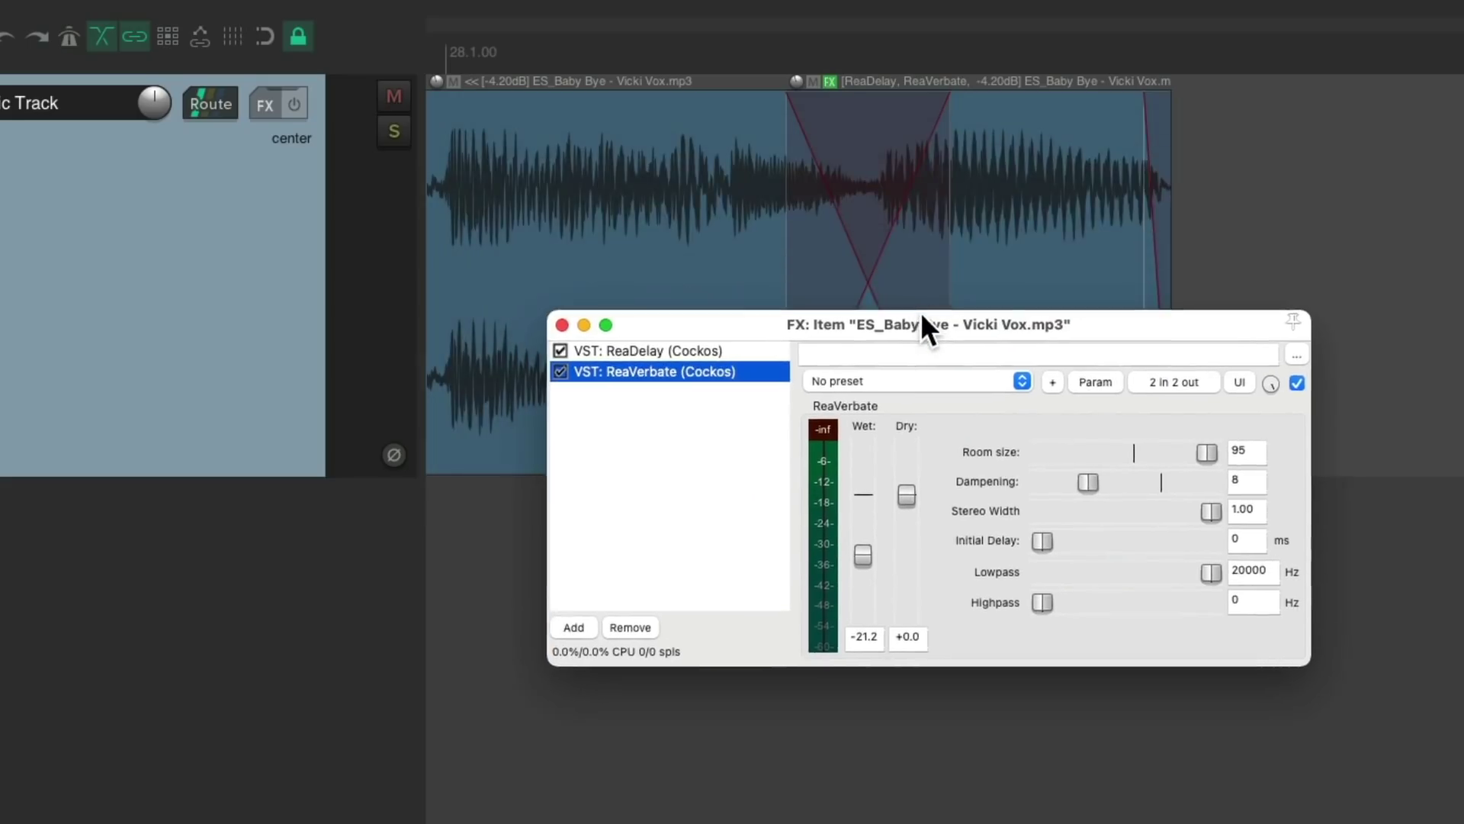
click(698, 348)
click(689, 48)
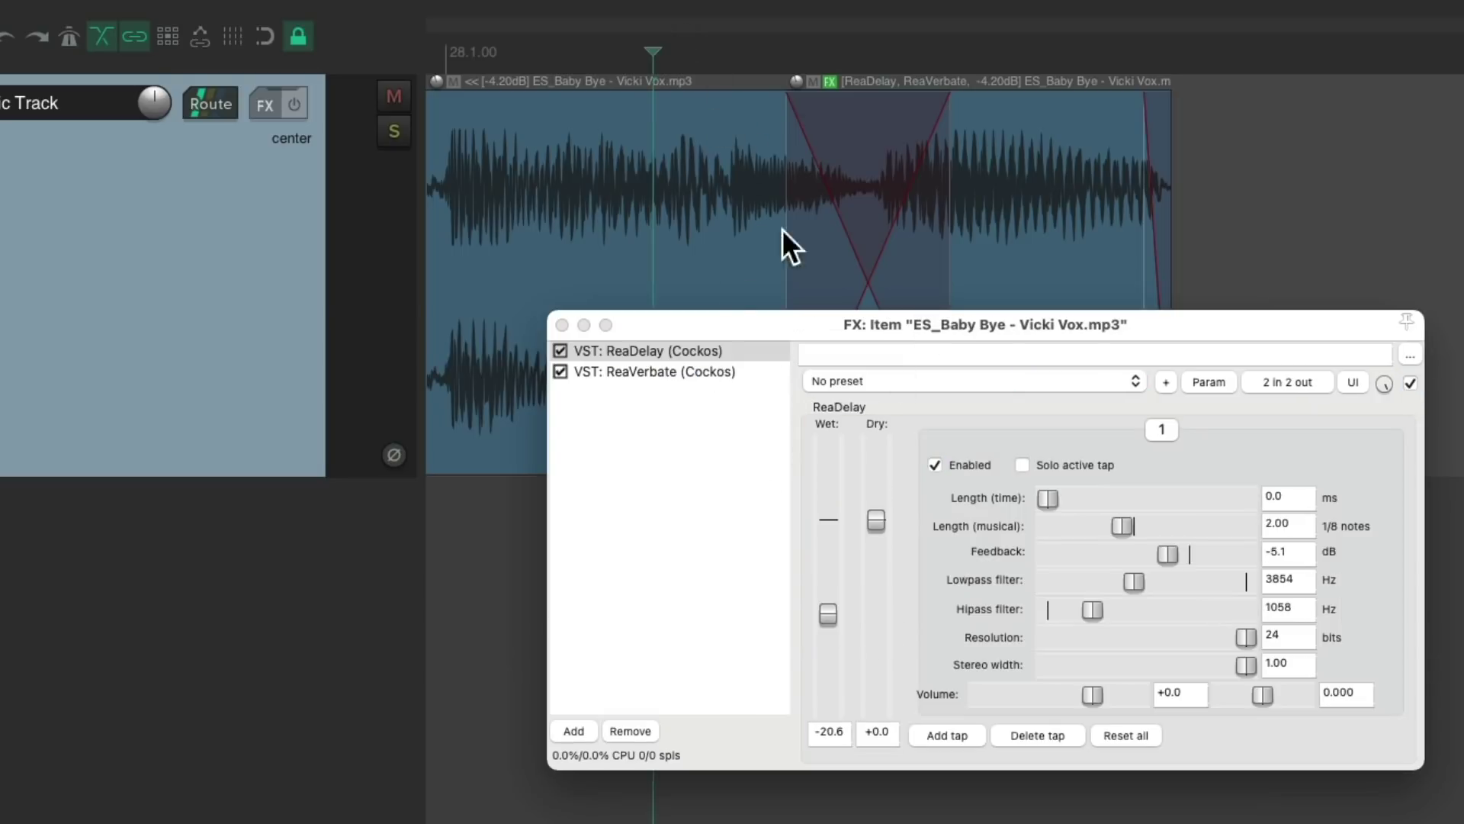
key(space)
drag(822, 612, 827, 604)
Step: Set the item's ReaVerbate wet level to -19.7 and close its effects window
click(734, 374)
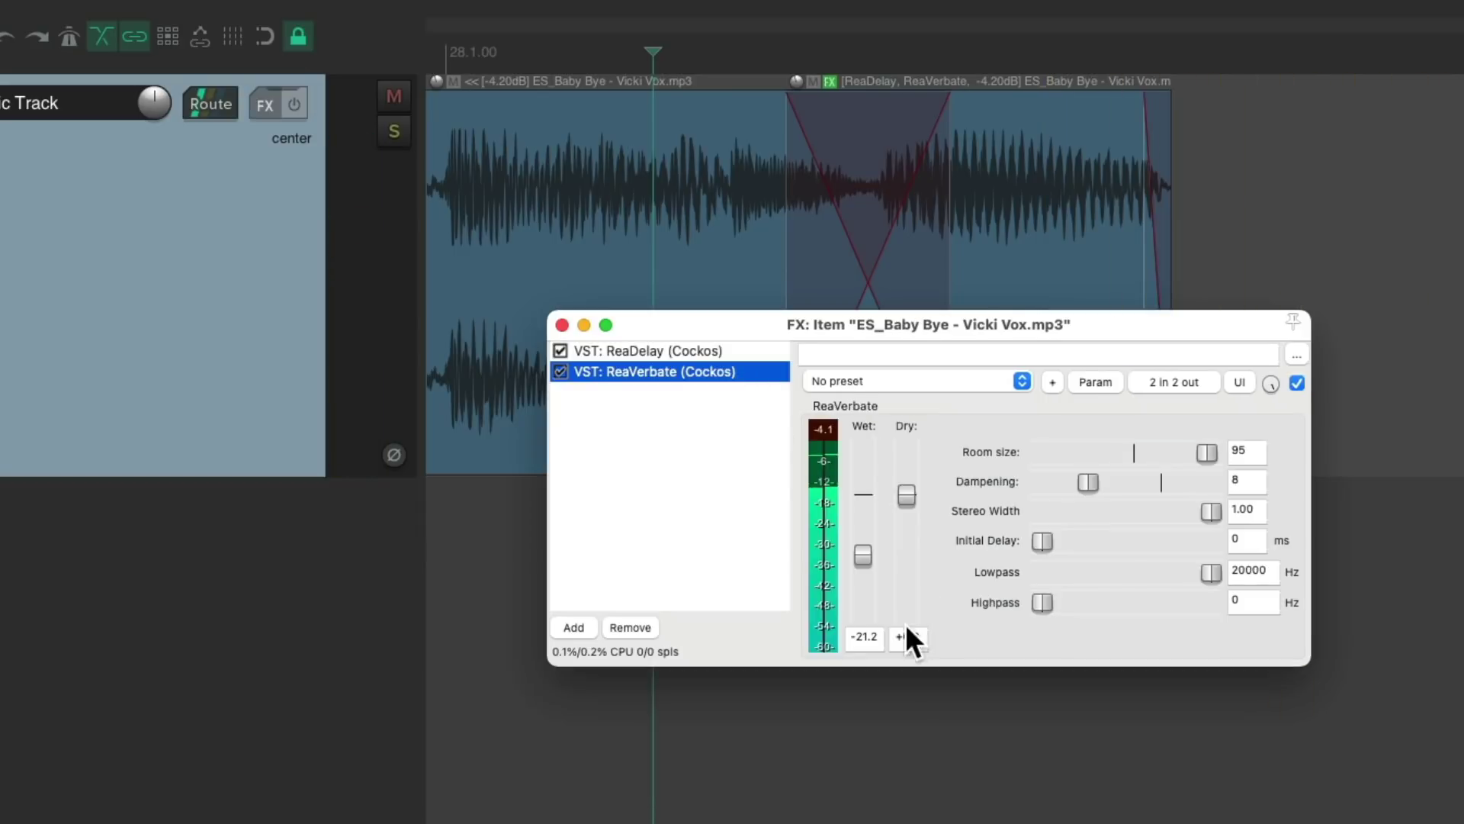
mouse_move(862, 551)
mouse_down()
mouse_move(877, 554)
mouse_move(862, 551)
mouse_up()
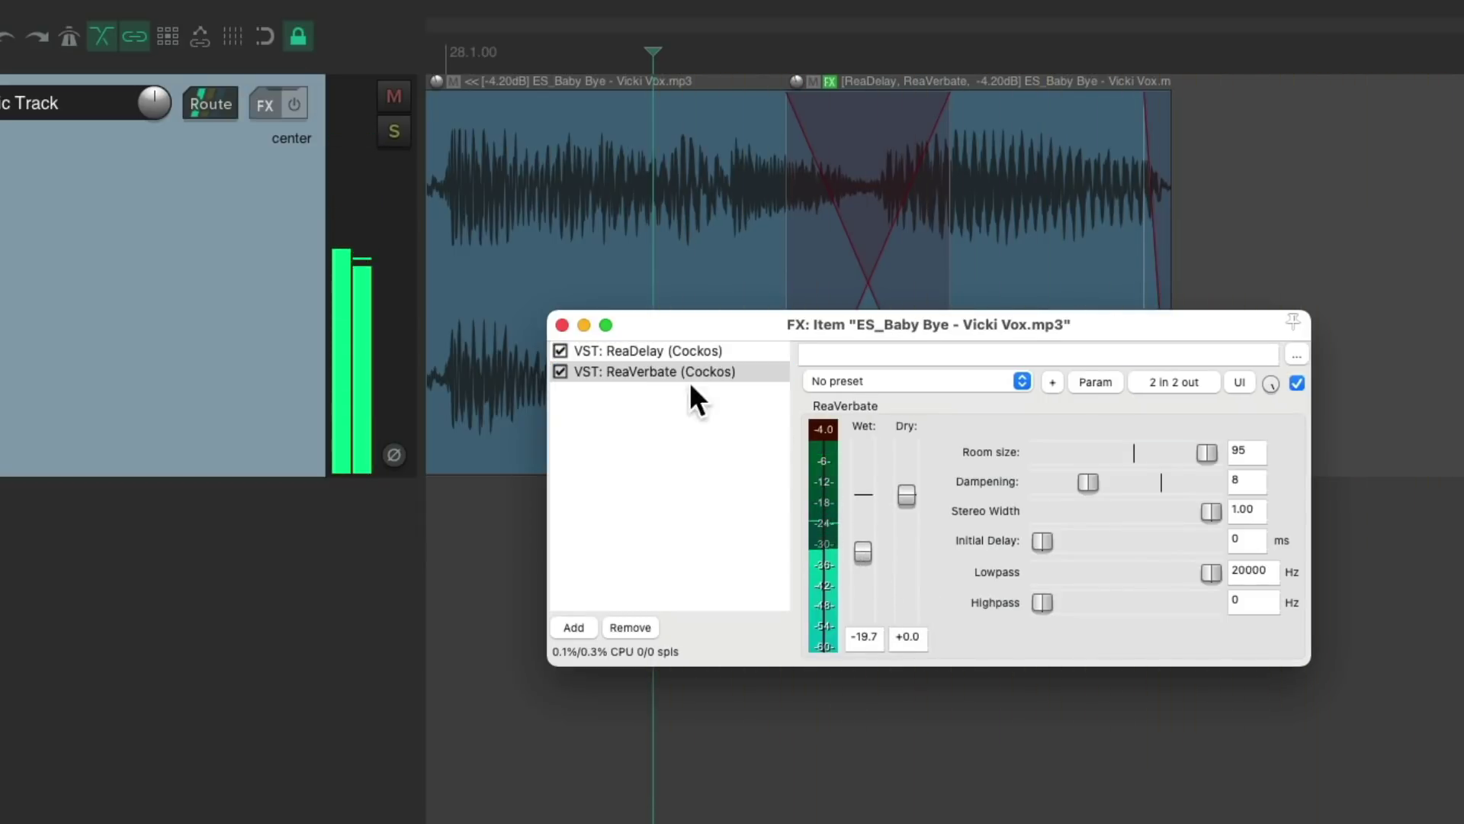
click(562, 325)
scroll(960, 547, down, 3)
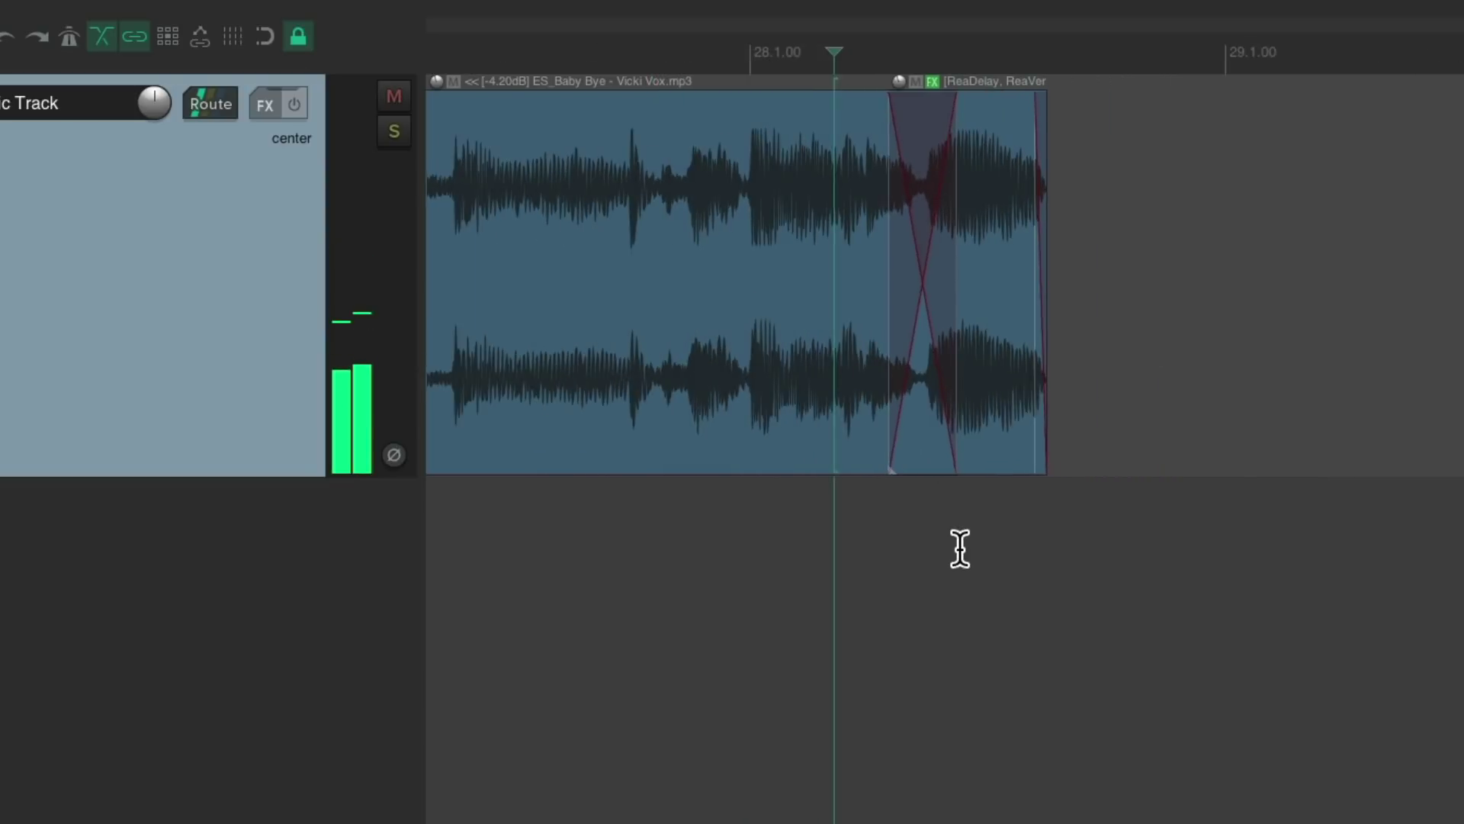
click(614, 601)
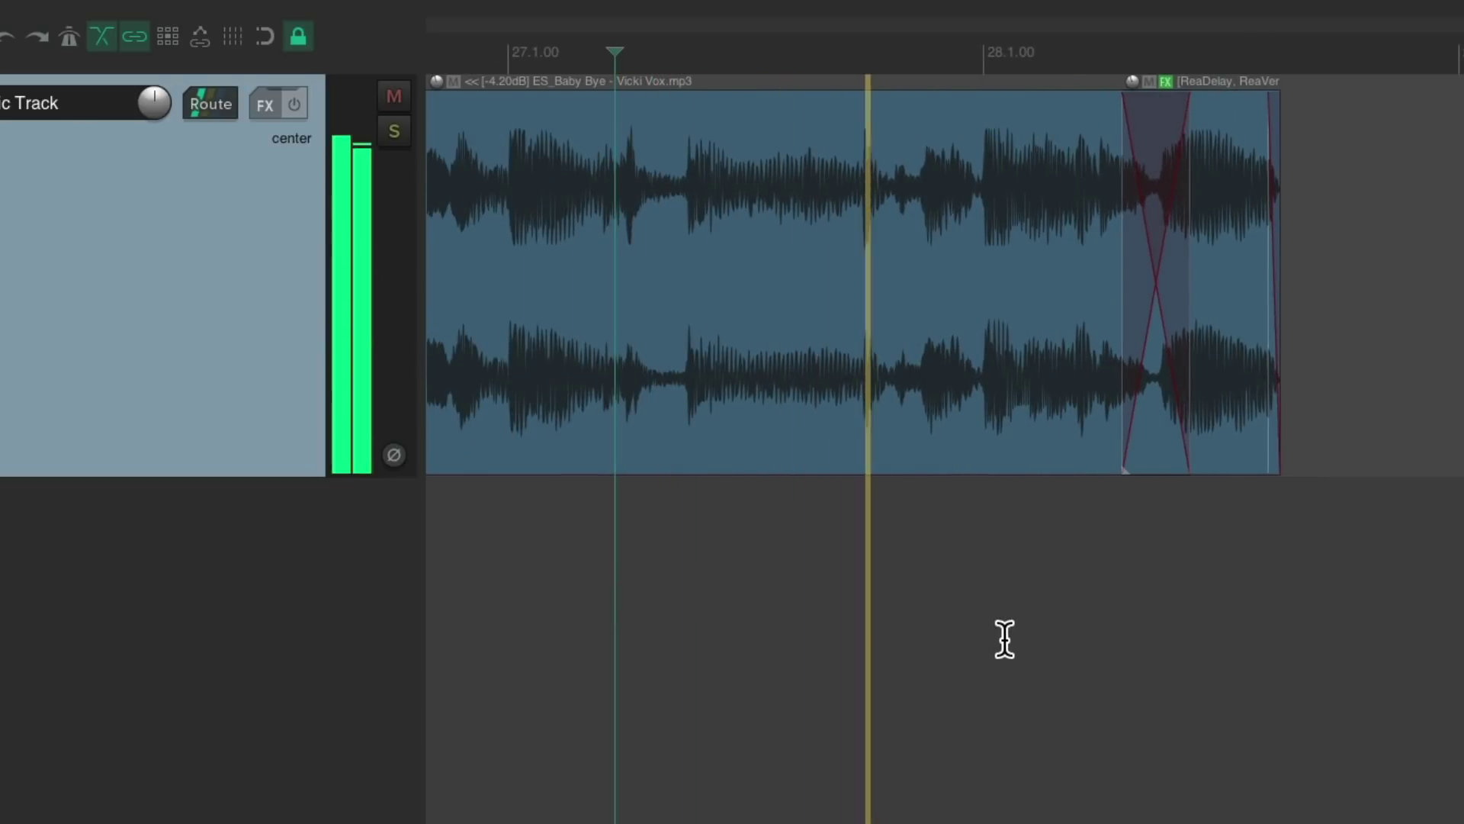
scroll(1005, 639, up, 2)
scroll(1005, 639, right, 2)
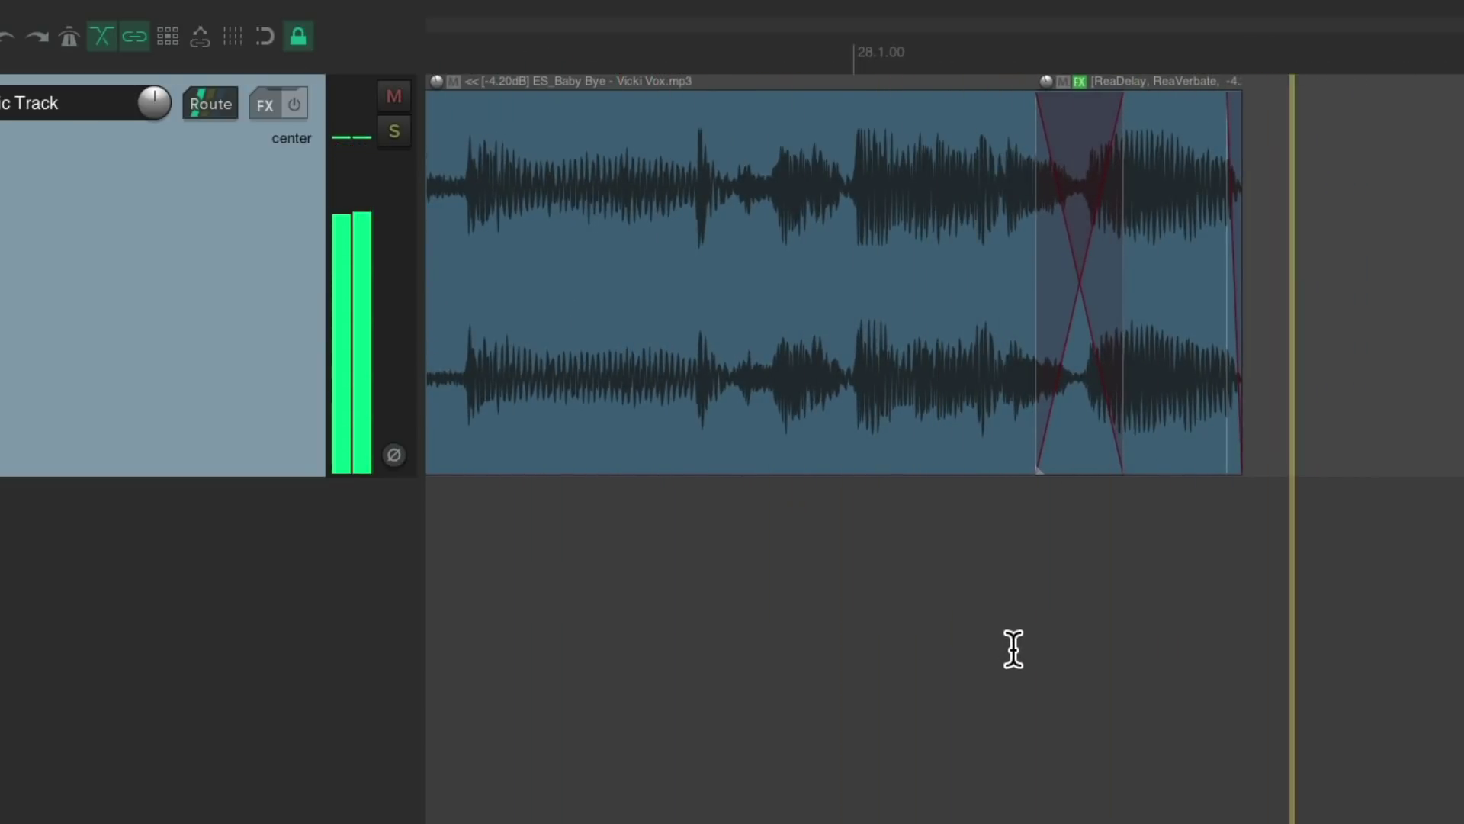
scroll(1014, 648, down, 4)
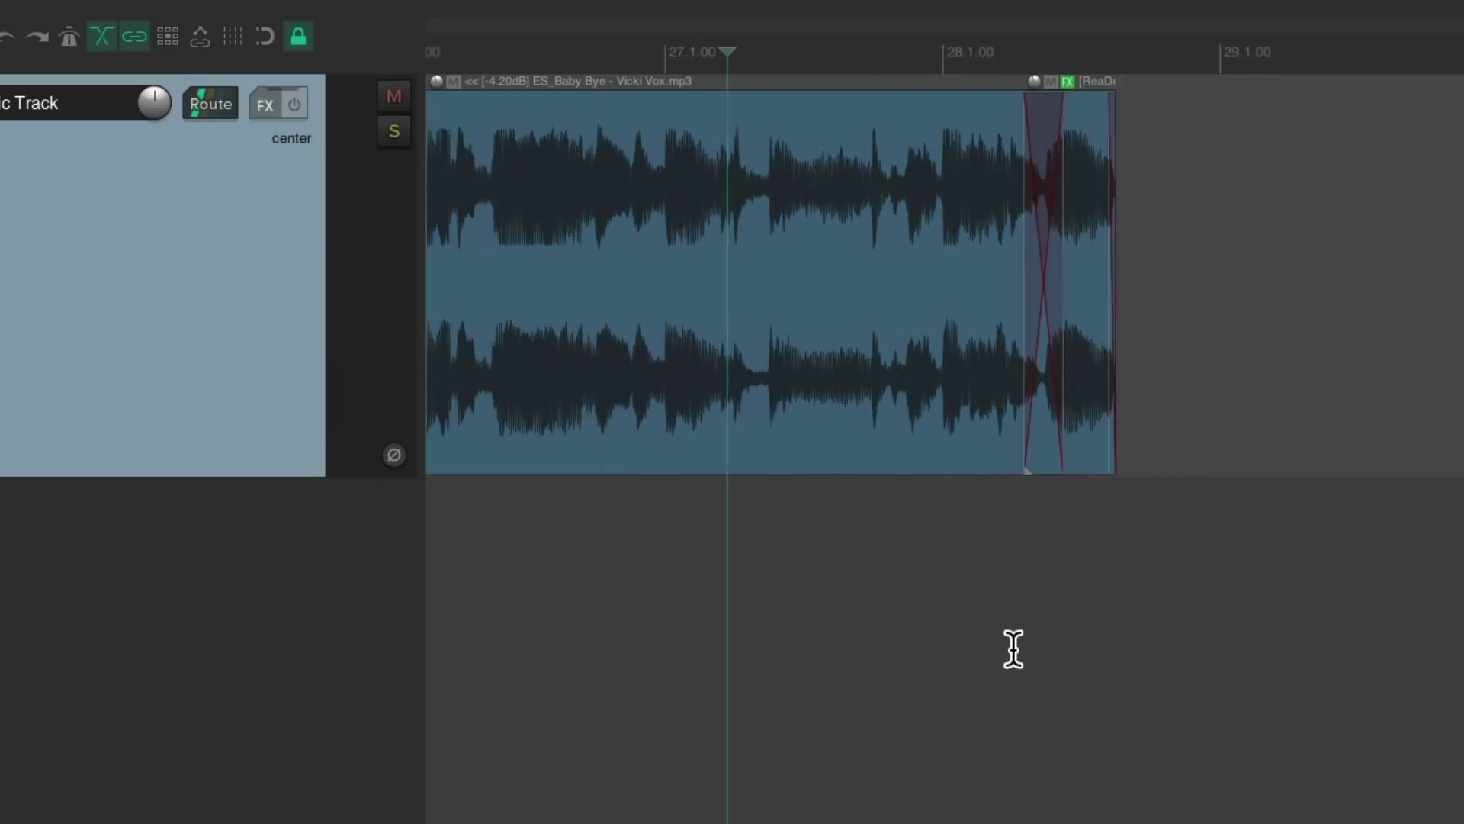
scroll(683, 648, up, 3)
scroll(682, 650, up, 2)
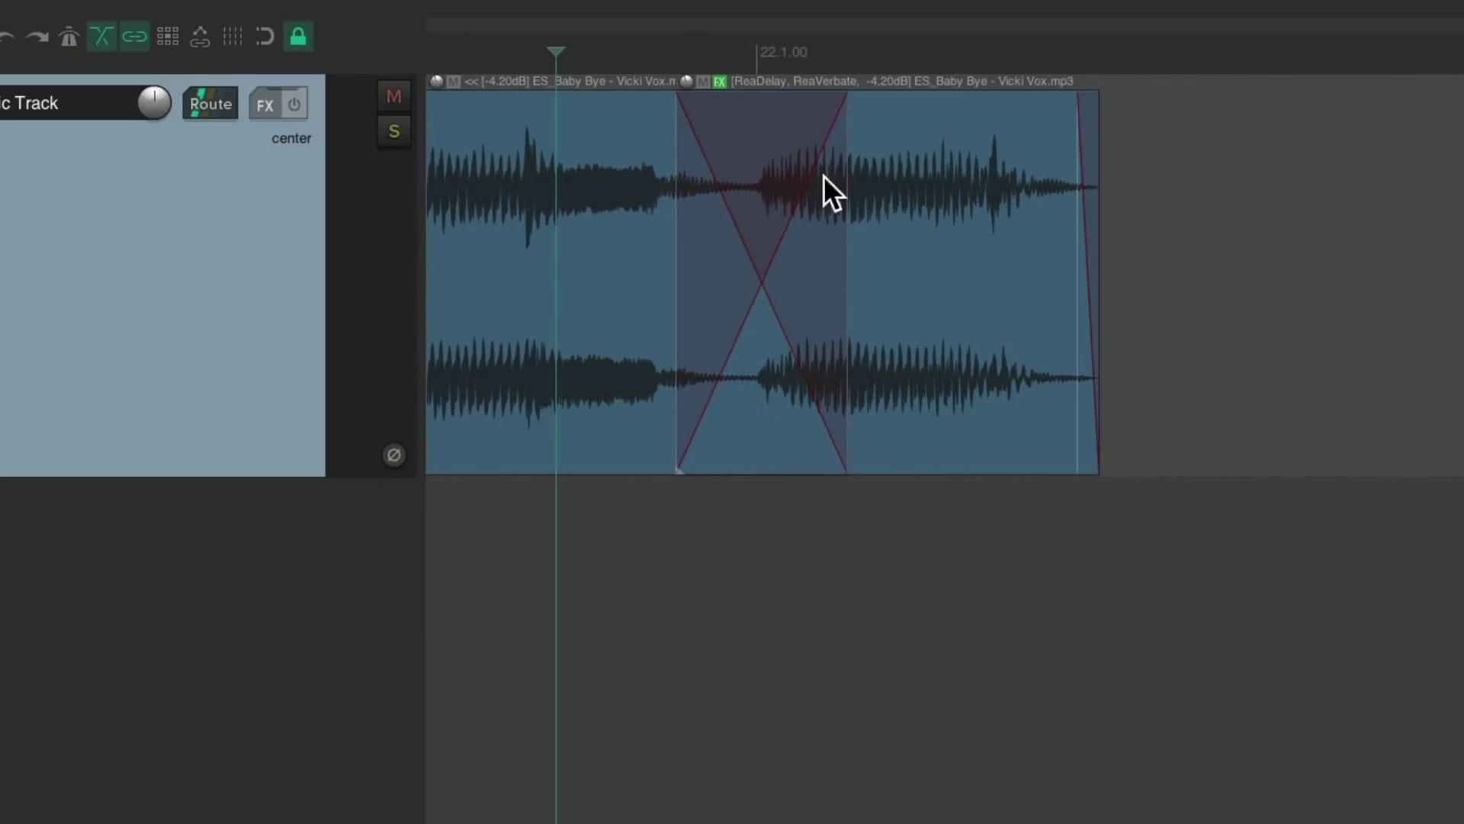
Step: Raise the bar-22 echo item's ReaDelay wet level to -13.6 during playback
click(721, 82)
click(669, 113)
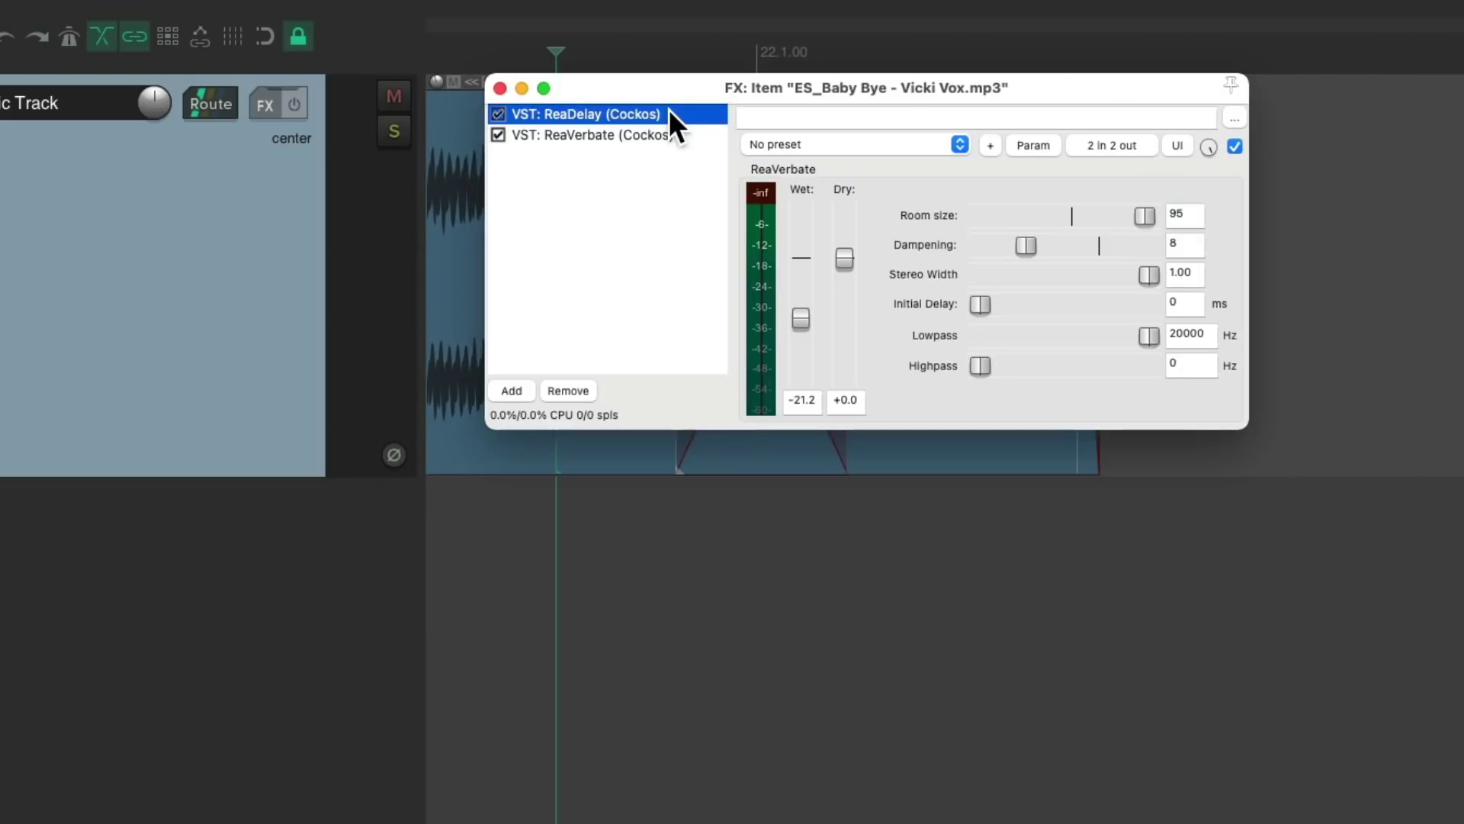
key(space)
drag(767, 372, 800, 312)
Step: Bring its ReaVerbate wet level to -17.8, close the effects window and stop playback
click(679, 135)
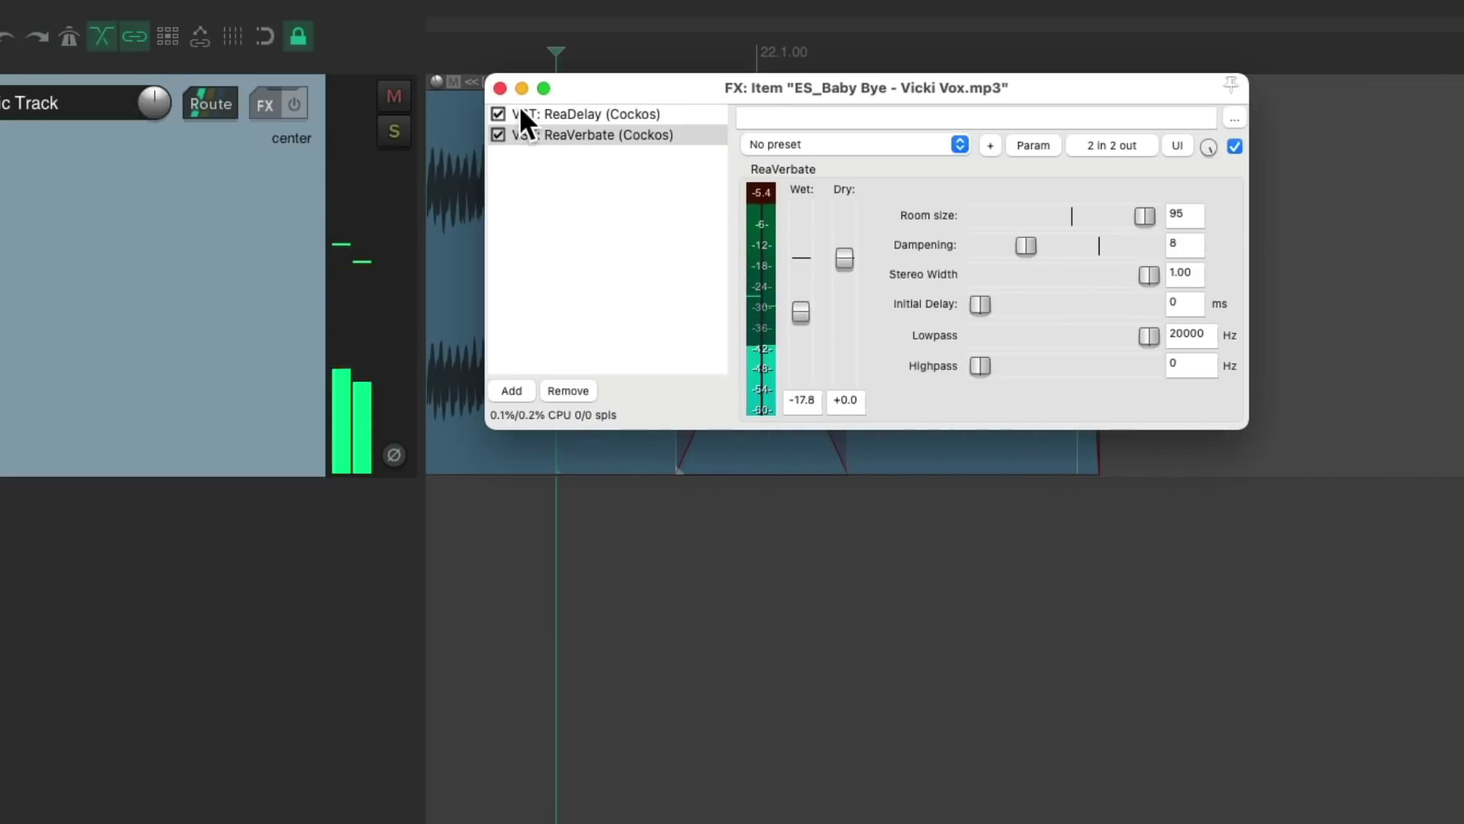
click(500, 87)
scroll(881, 341, down, 4)
scroll(638, 386, down, 3)
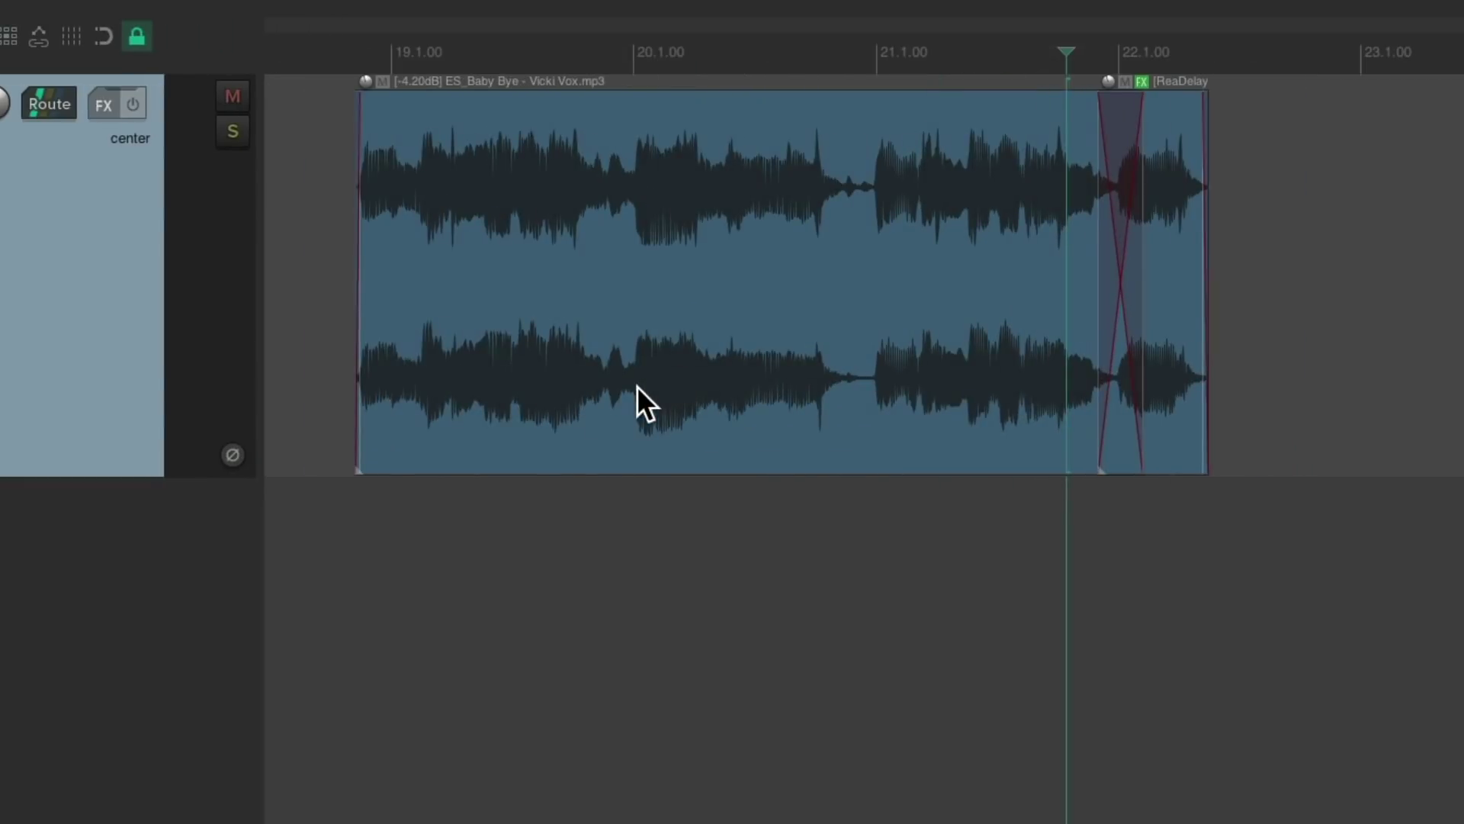
key(space)
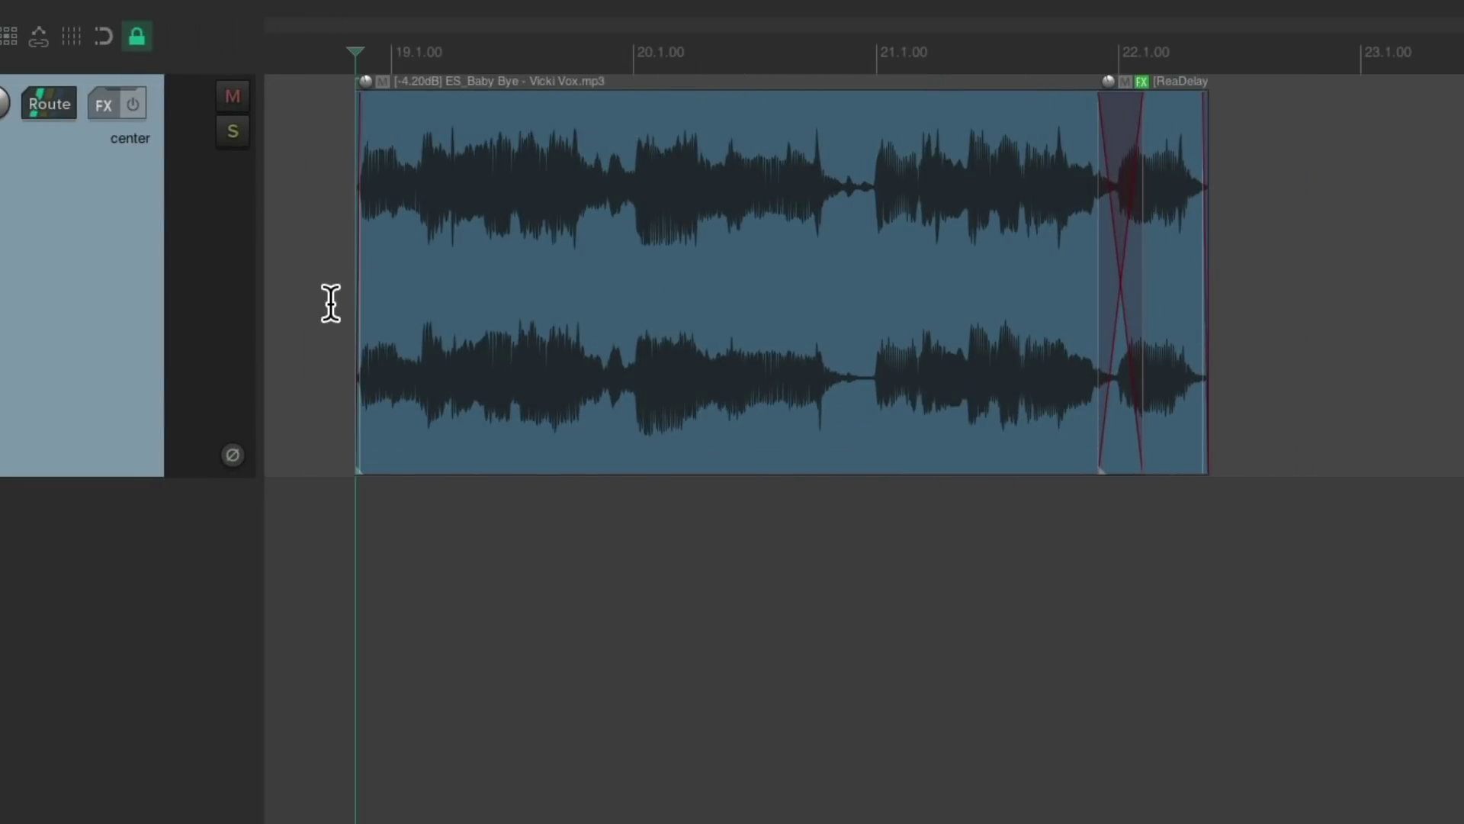